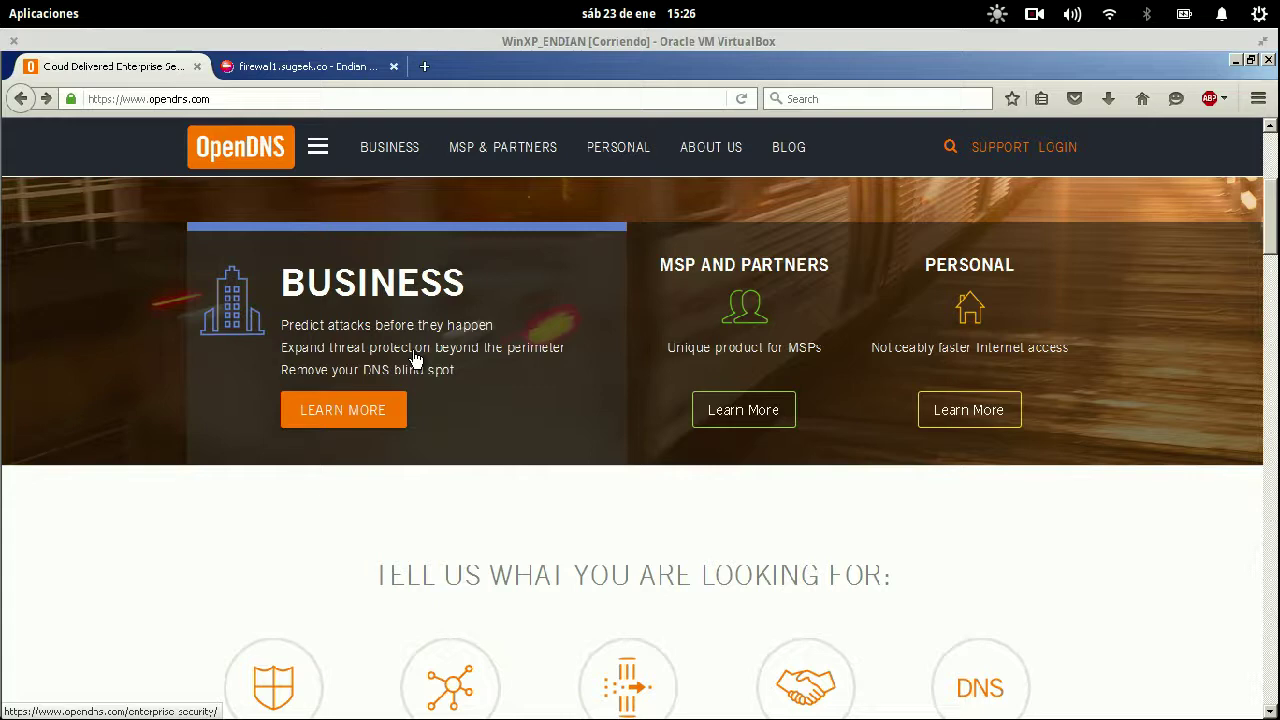
- Open the OpenDNS account login page and submit the account e-mail and password
left_click(340, 68)
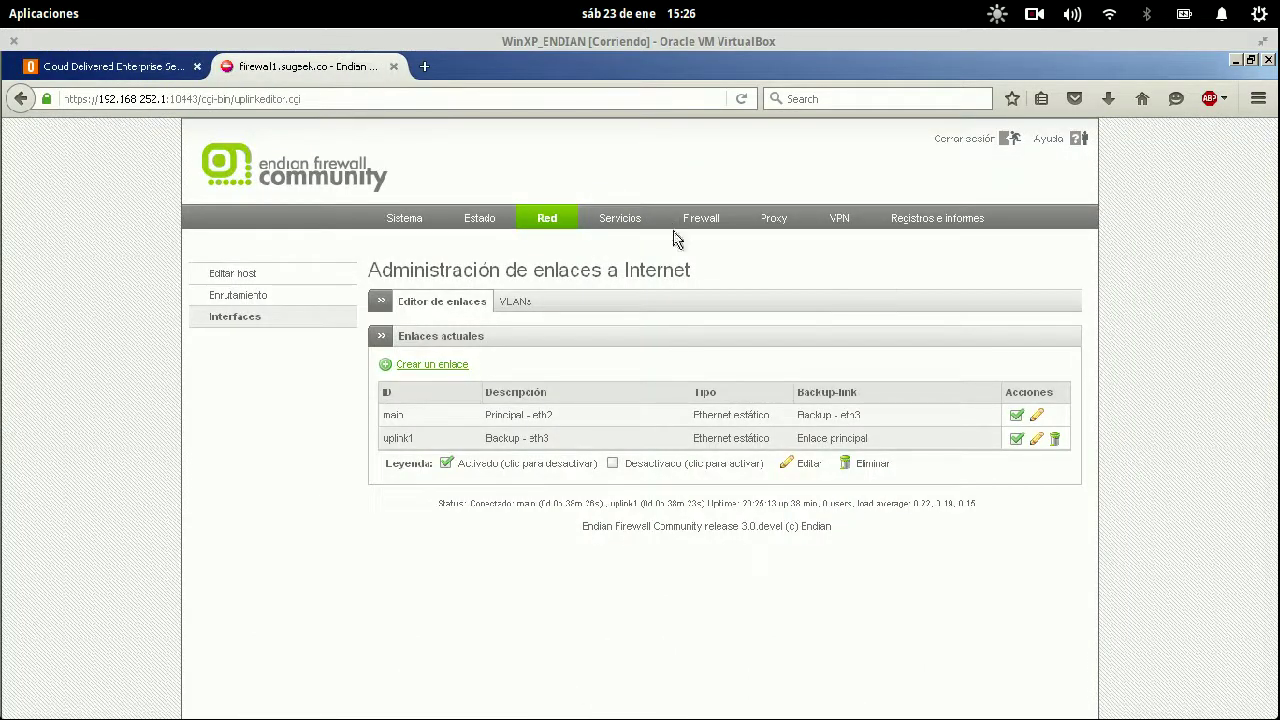
left_click(97, 66)
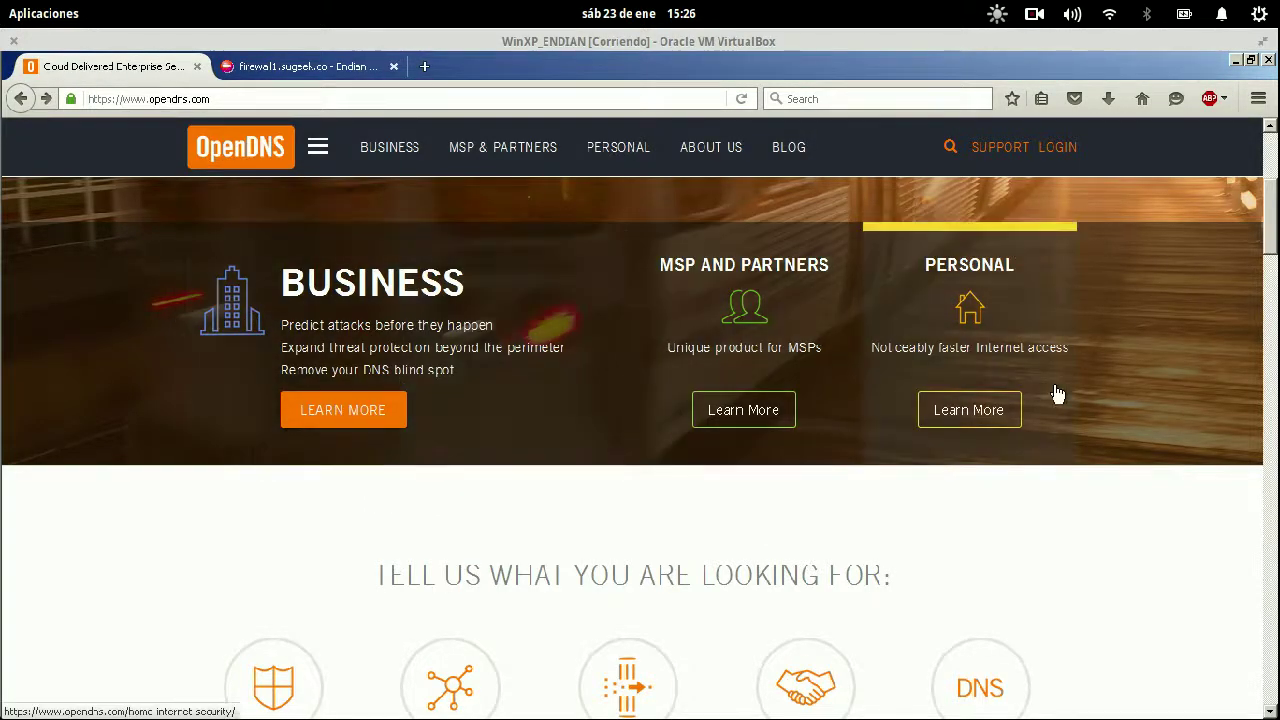
left_click(1058, 147)
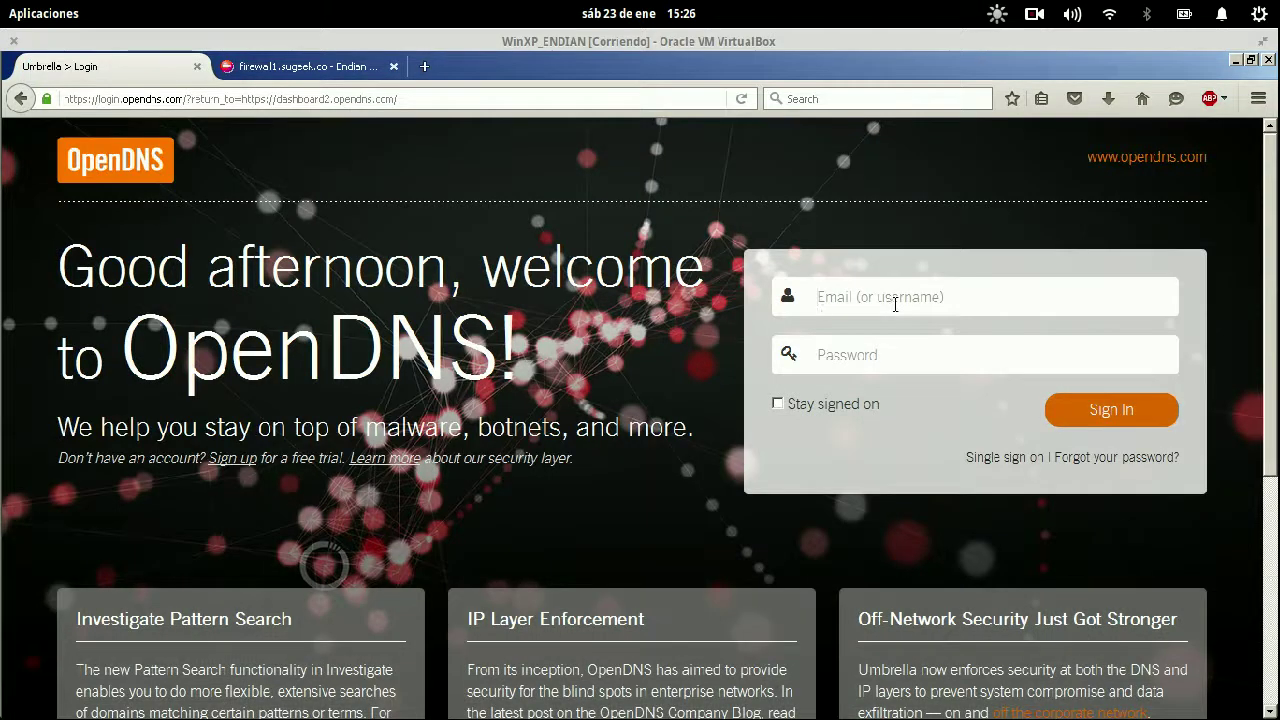
key("Tab")
type("a••")
key("Return")
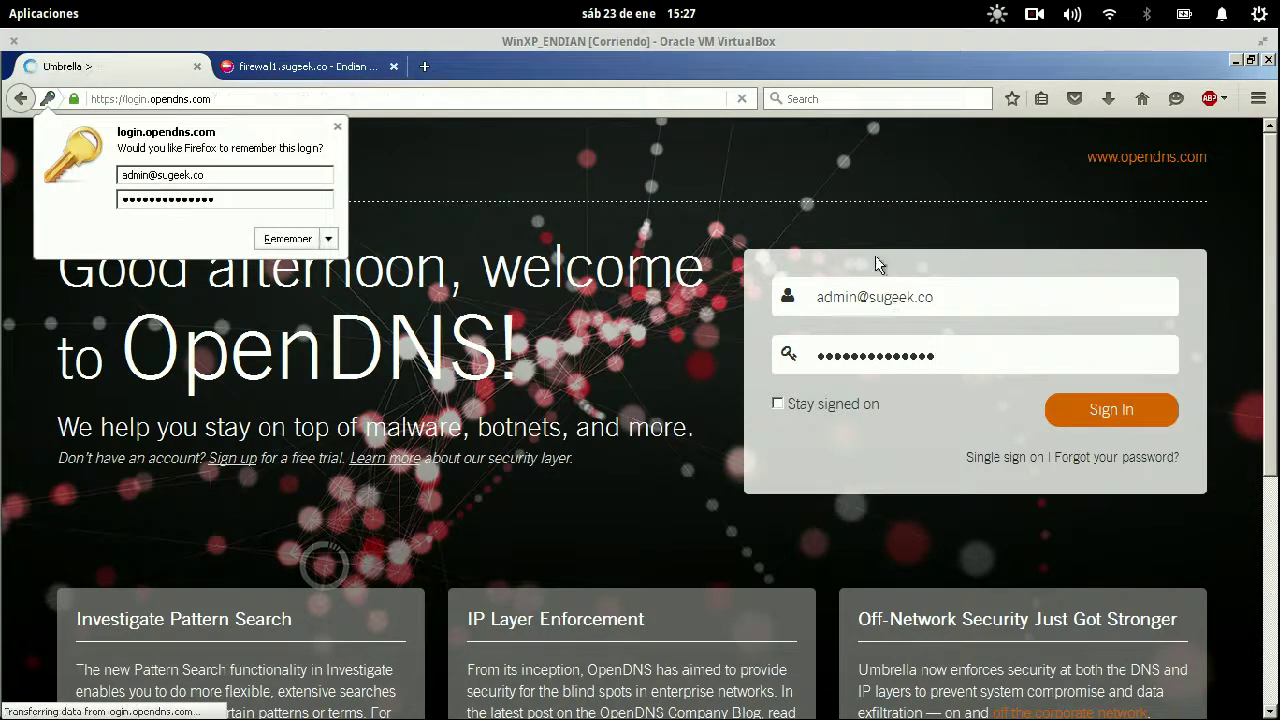
- Retry the password twice, still getting Login failed, and dismiss Firefox's remember-login offer
left_click(980, 414)
type("•••••••••")
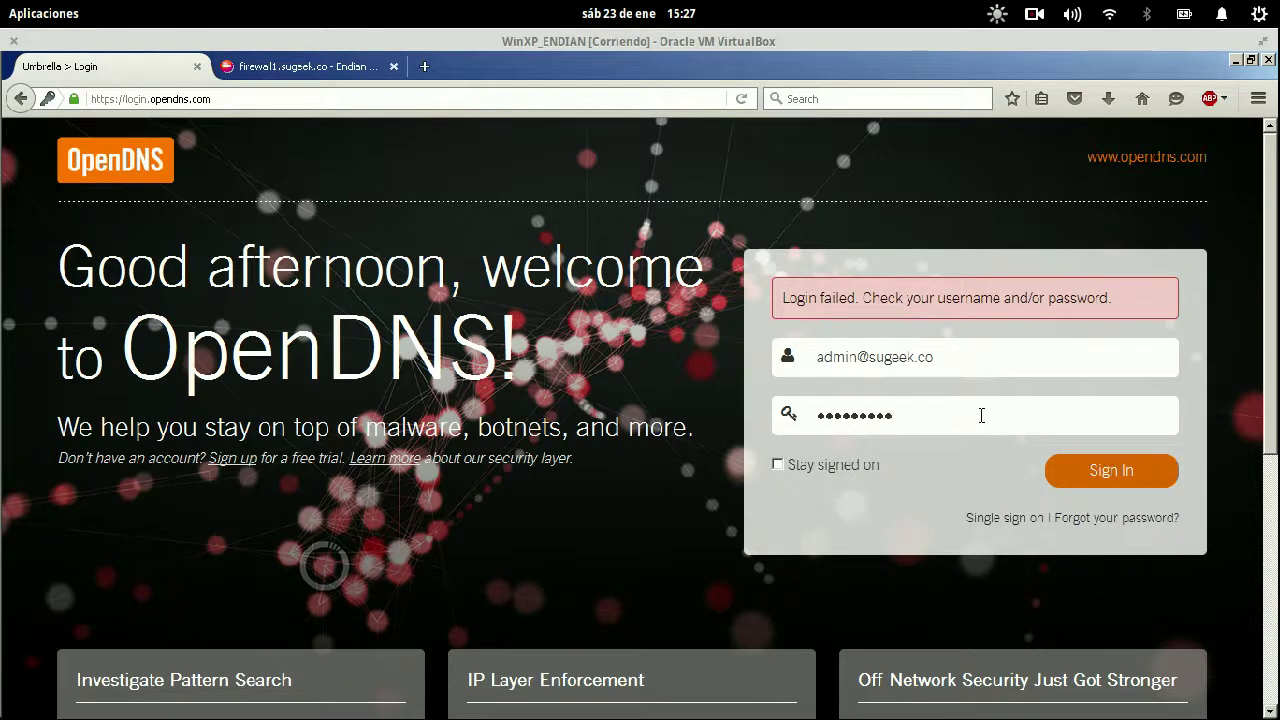
type("••••")
key("Return")
left_click(300, 66)
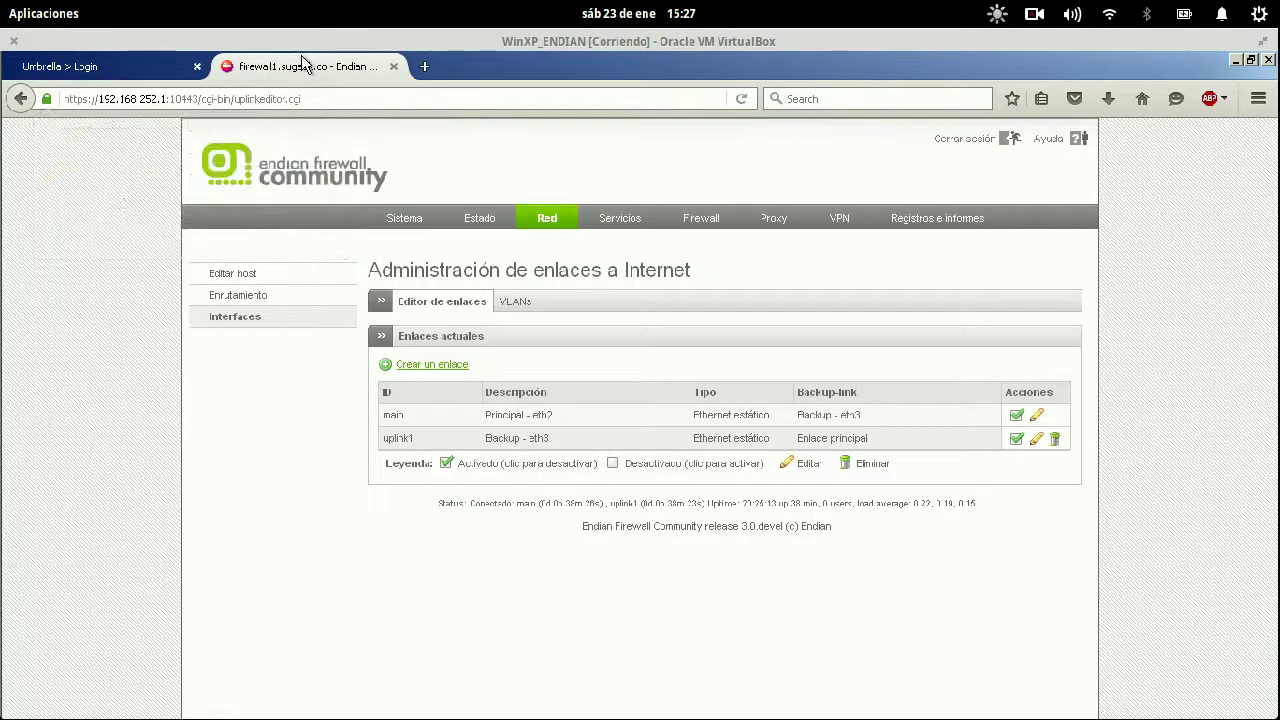
left_click(114, 72)
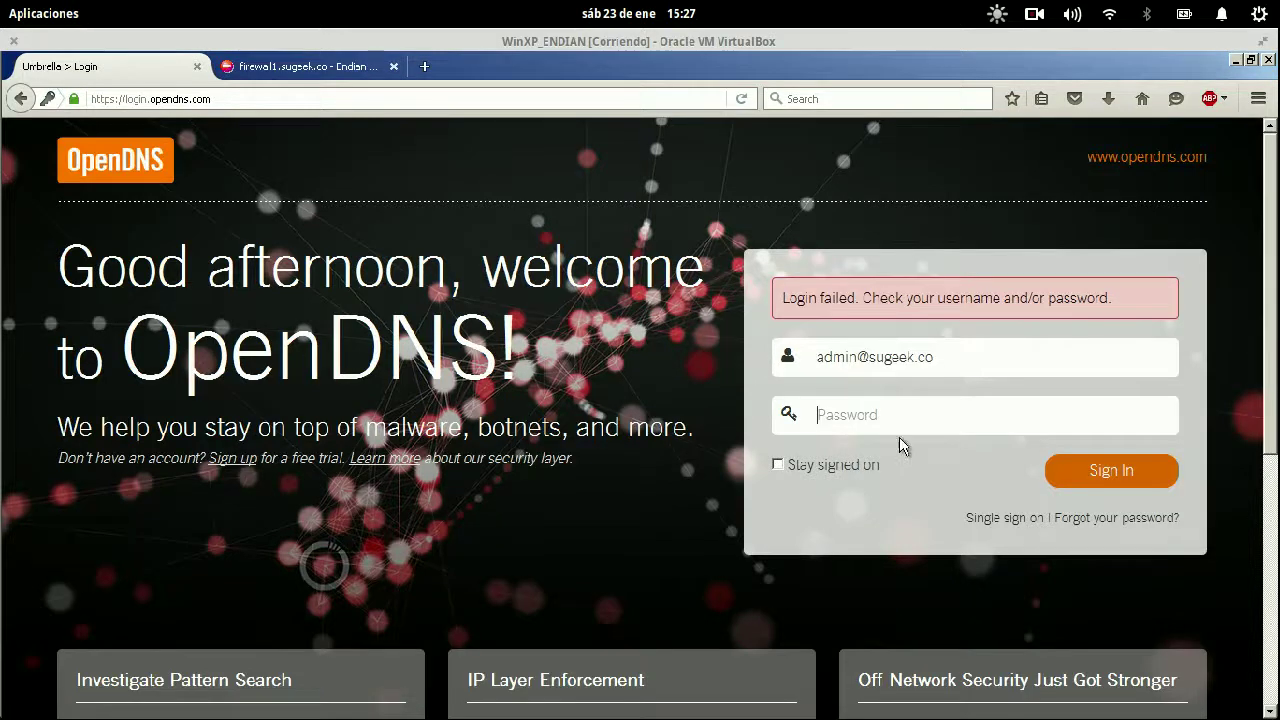
left_click(904, 423)
type("••")
key("Return")
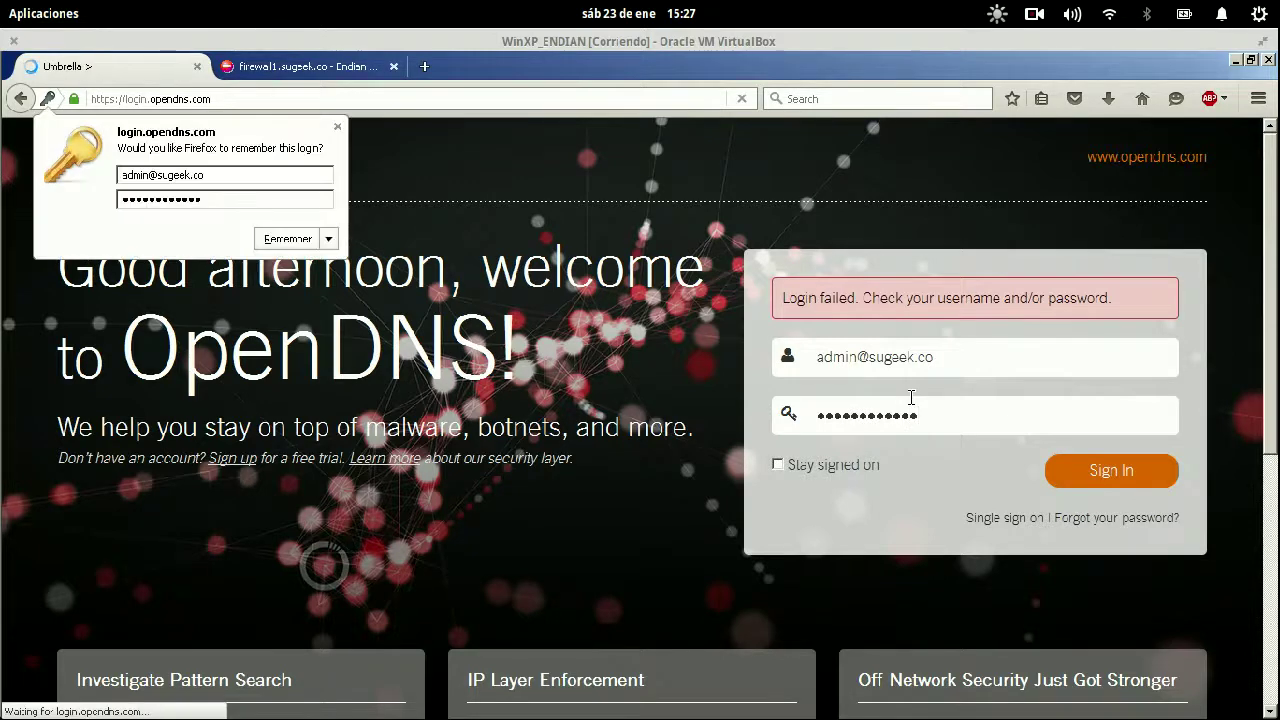
left_click(338, 127)
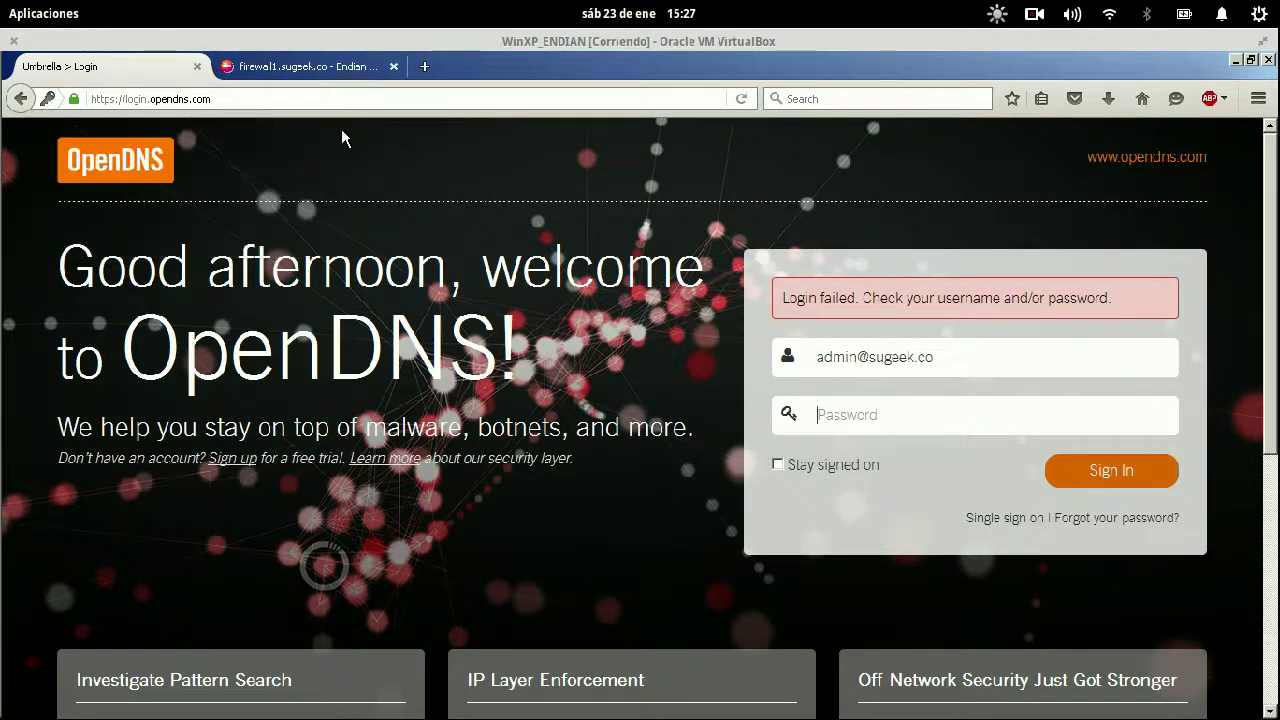
key("super")
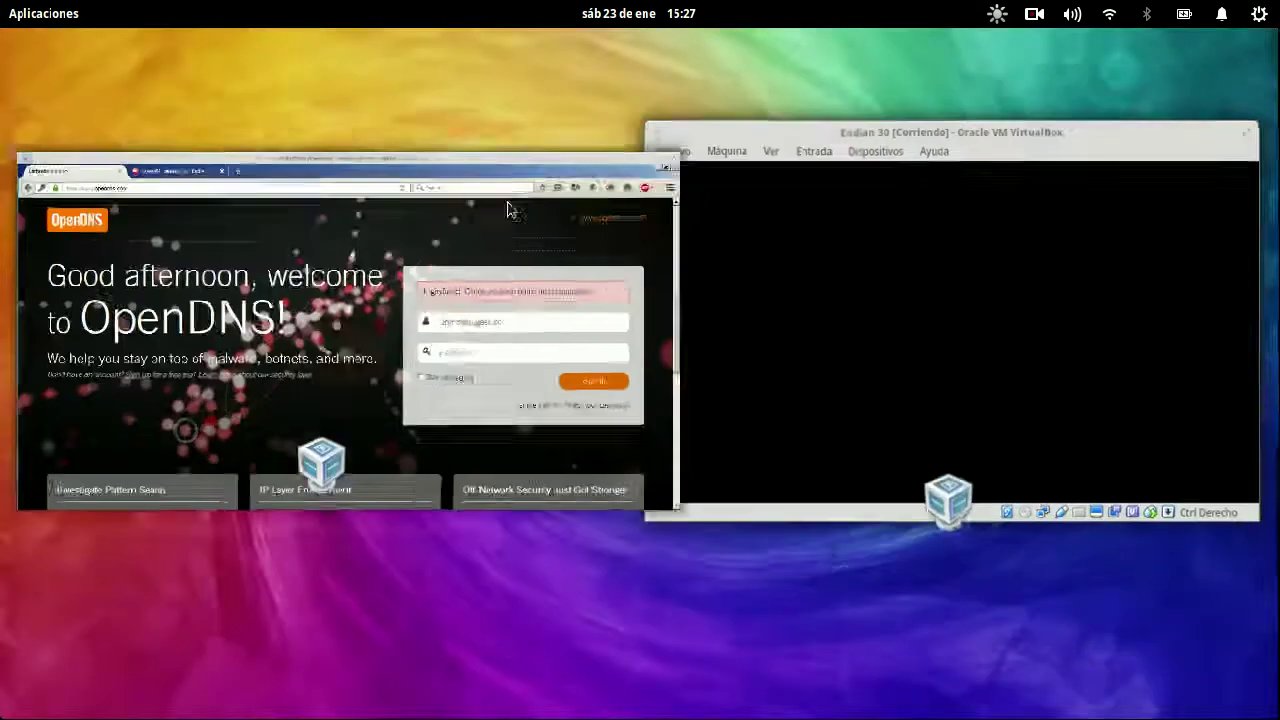
- Check the main uplink's DNS primario and DNS secundario values, then cancel without changes
left_click(462, 285)
left_click(341, 67)
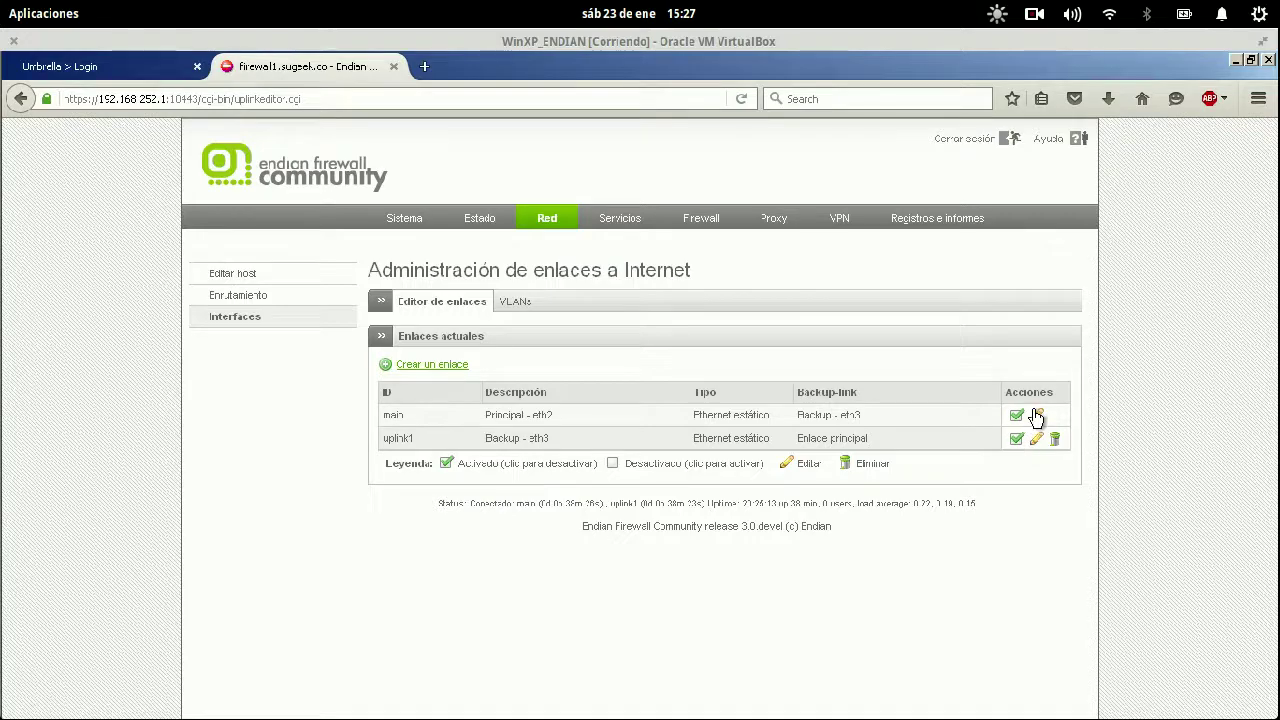
left_click(1037, 415)
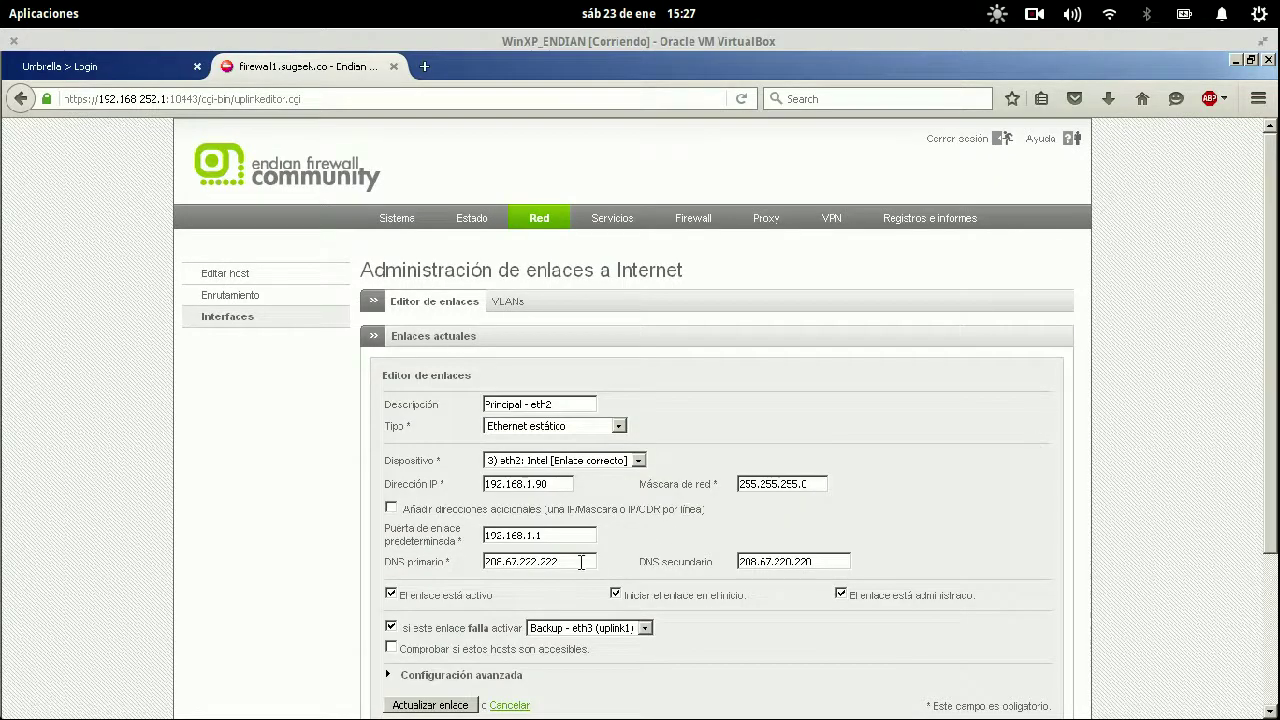
left_click_drag(588, 561, 443, 562)
left_click_drag(840, 562, 827, 547)
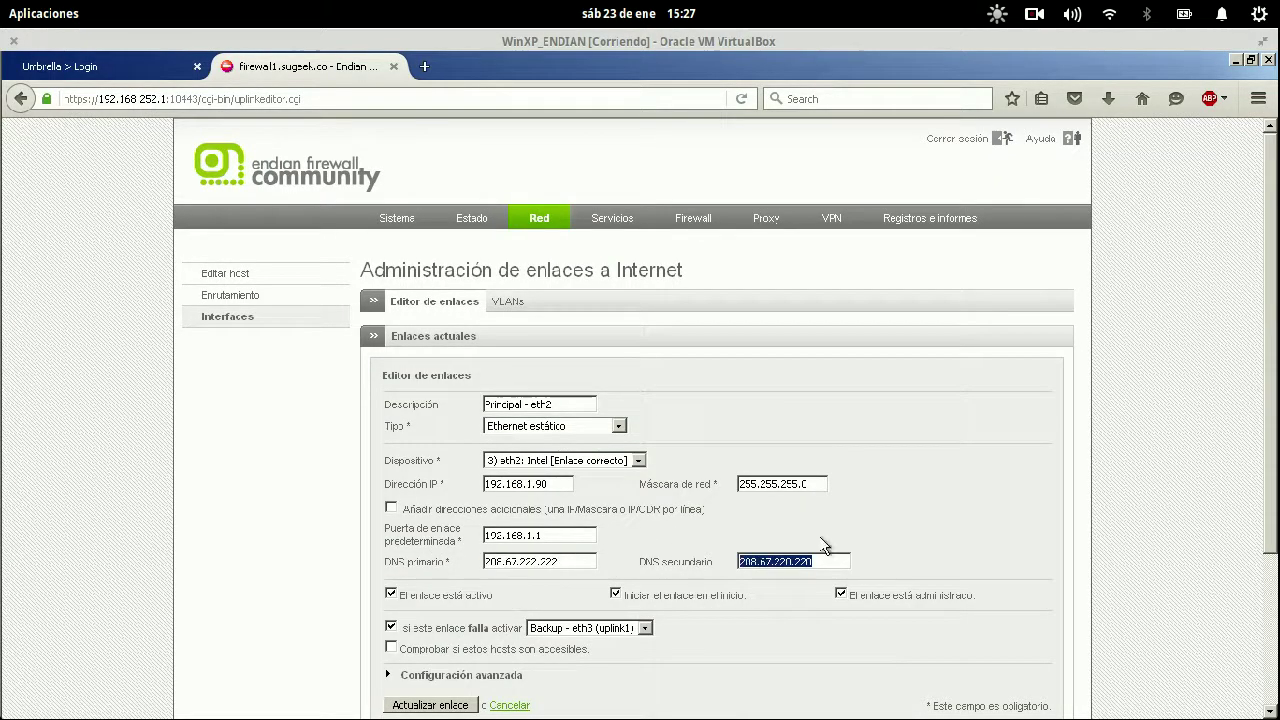
scroll(842, 521, "down", 3)
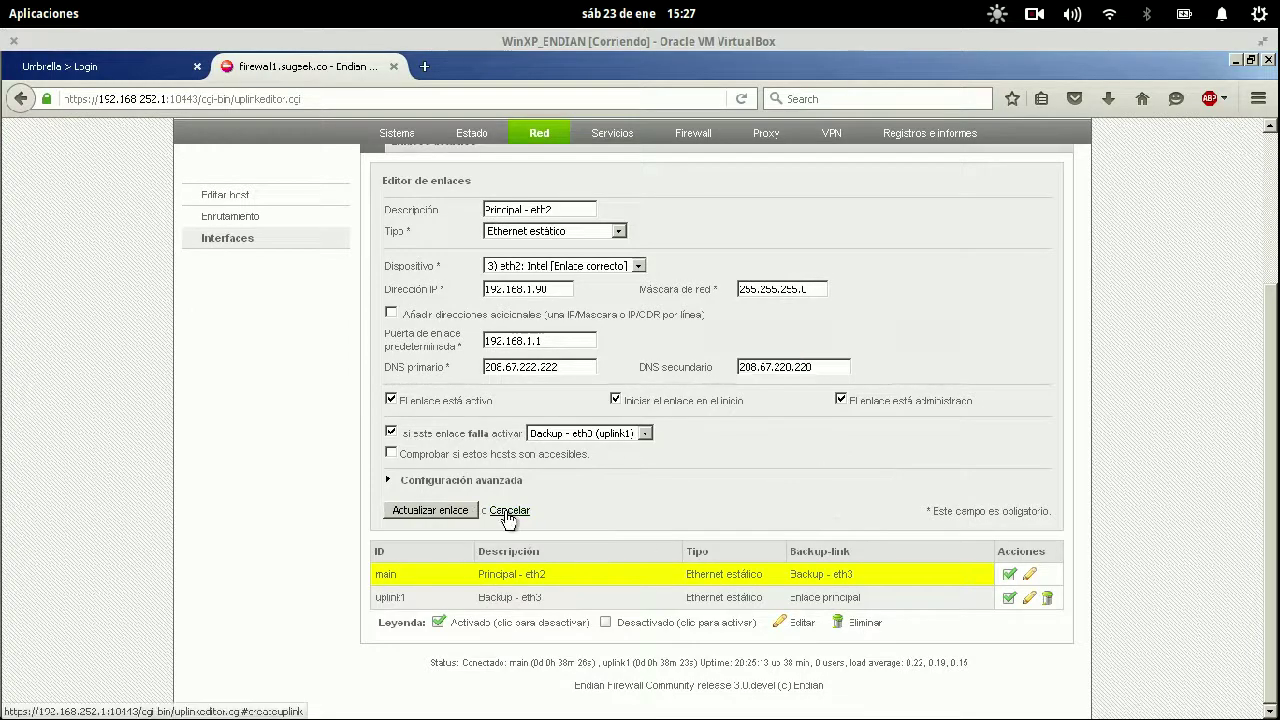
left_click(509, 513)
left_click(116, 58)
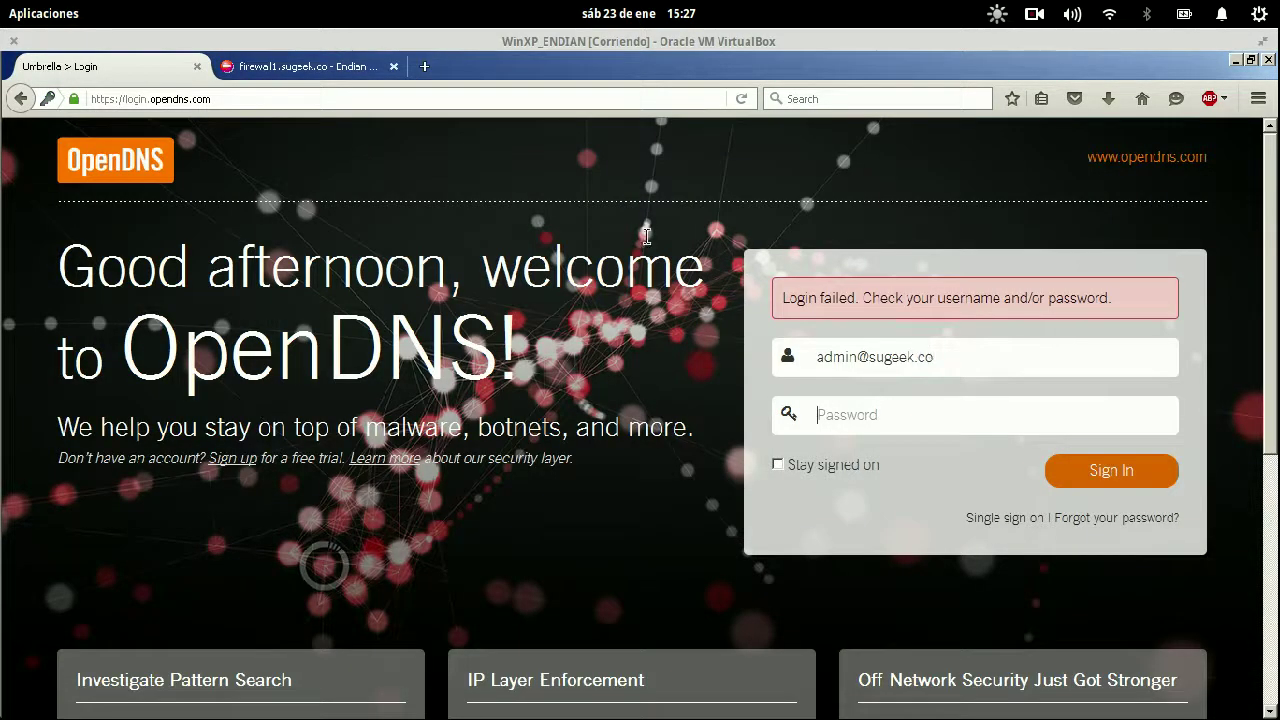
- Select the whole OpenDNS login address in Firefox's address bar
key("super")
left_click(549, 331)
left_click(230, 99)
double_click(230, 99)
right_click(230, 99)
left_click(198, 96)
right_click(198, 98)
left_click(229, 220)
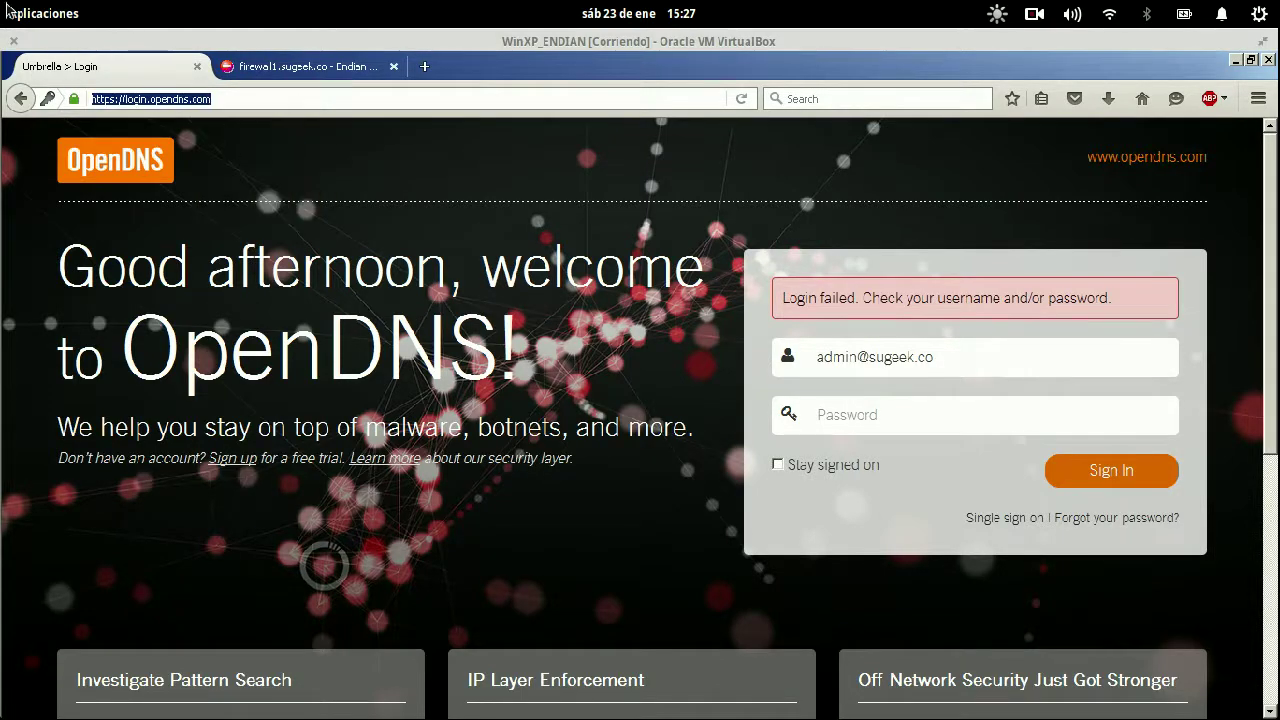
- Leave the virtual machine window for an empty new Chromium tab on the host
mouse_move(10, 8)
left_click(272, 180)
left_click(290, 72)
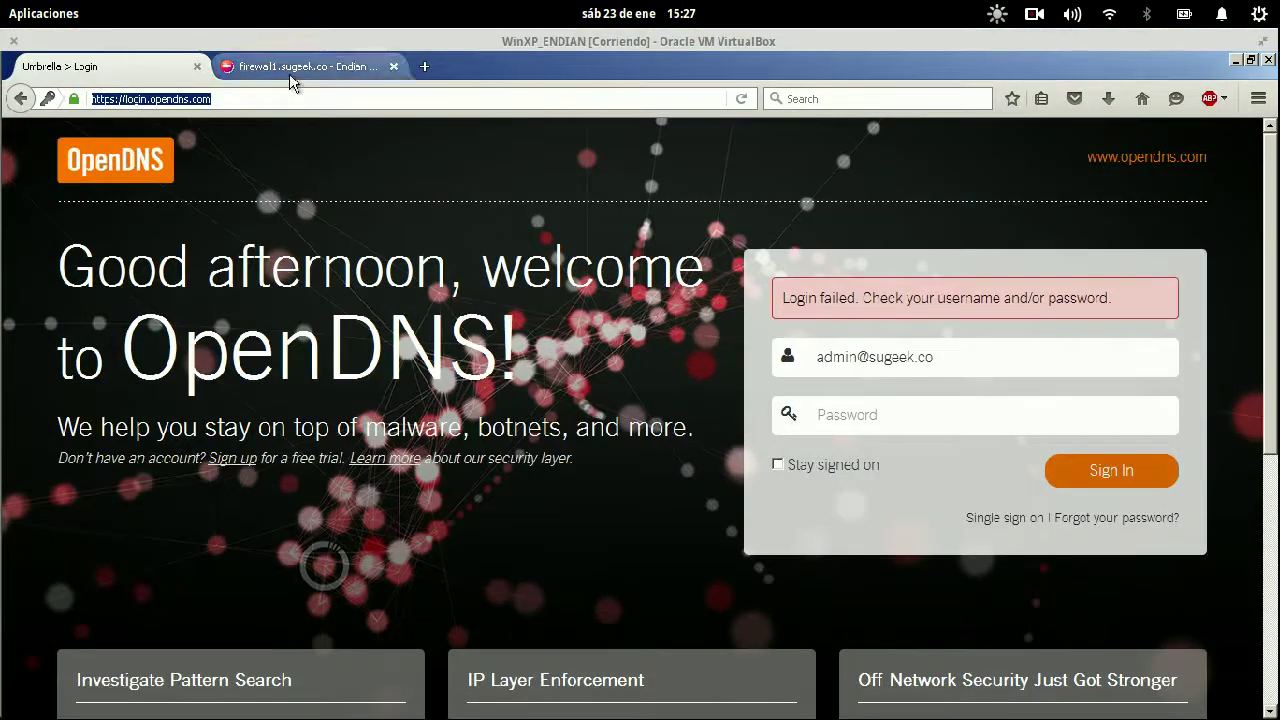
left_click(105, 67)
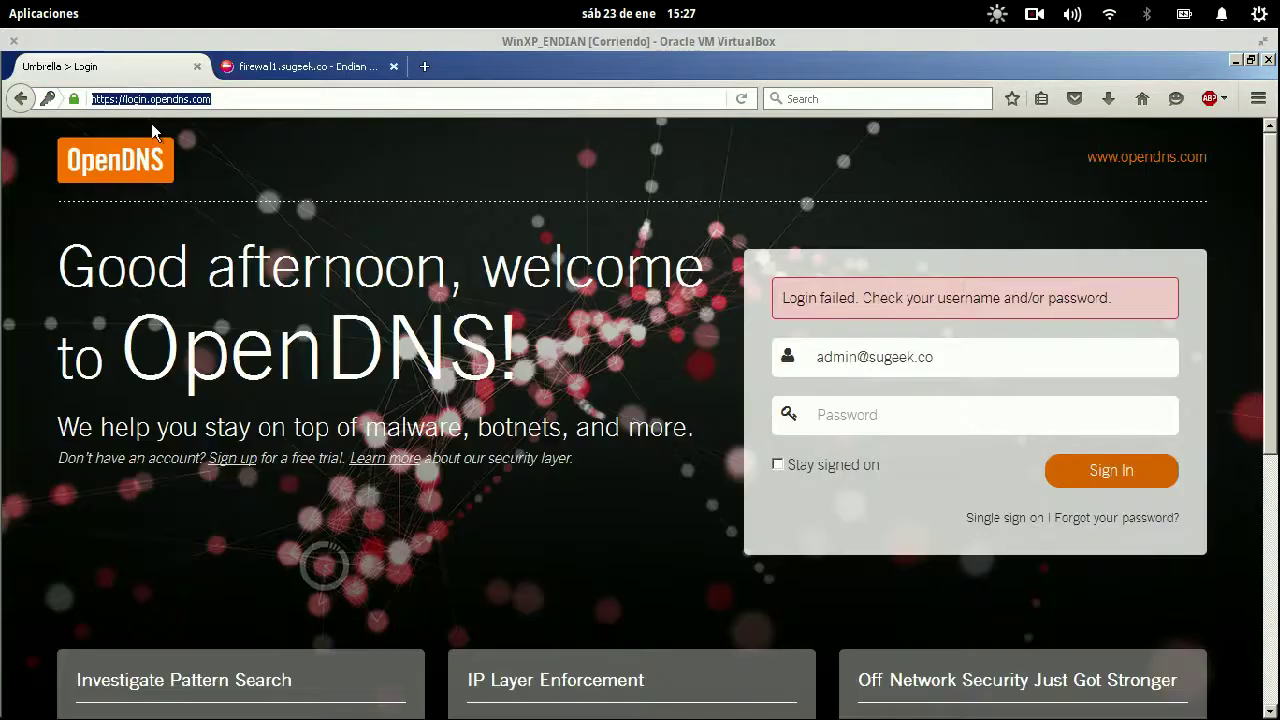
mouse_move(8, 8)
left_click(222, 213)
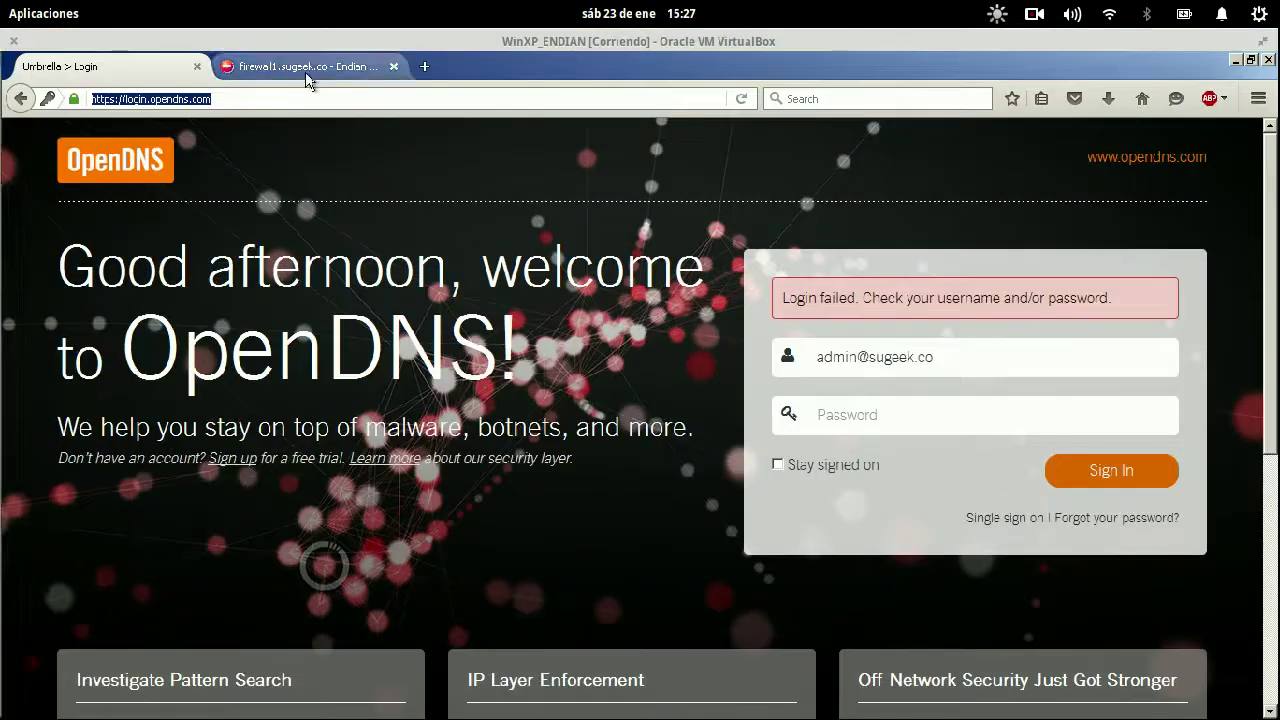
left_click(308, 72)
left_click(147, 67)
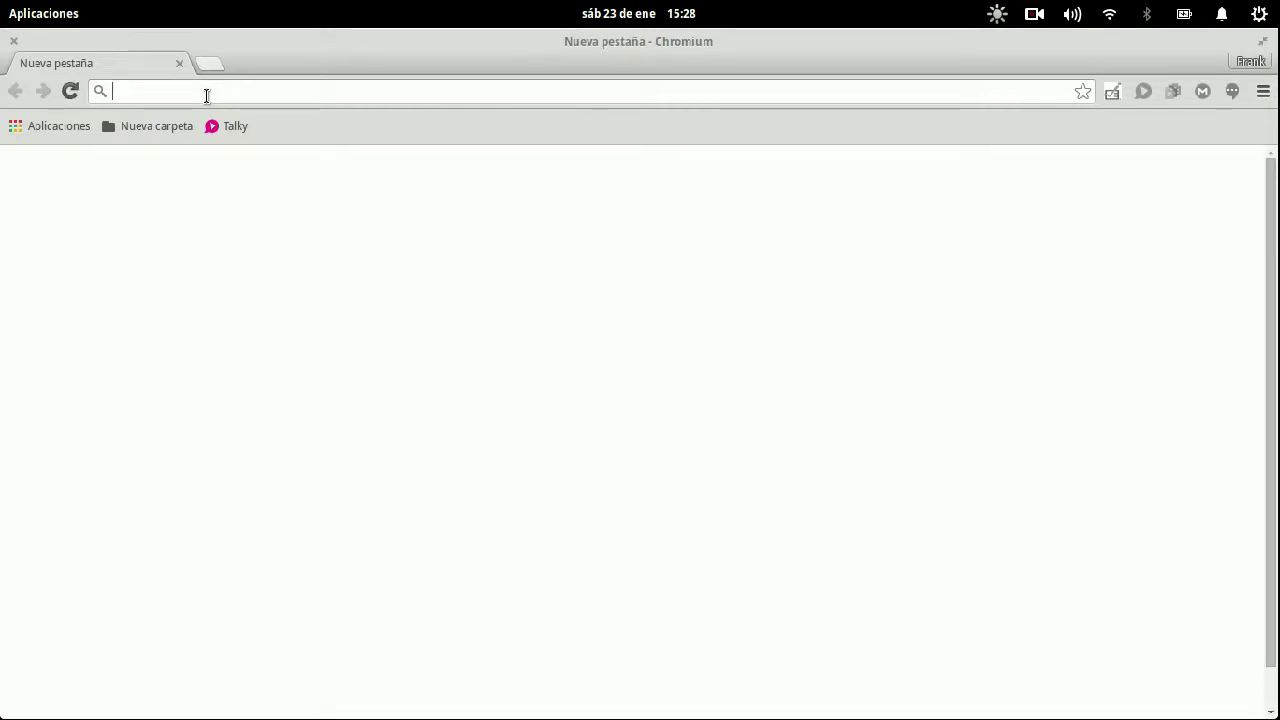
- Sign in at login.opendns.com in Chromium with the account e-mail and password
type("lo")
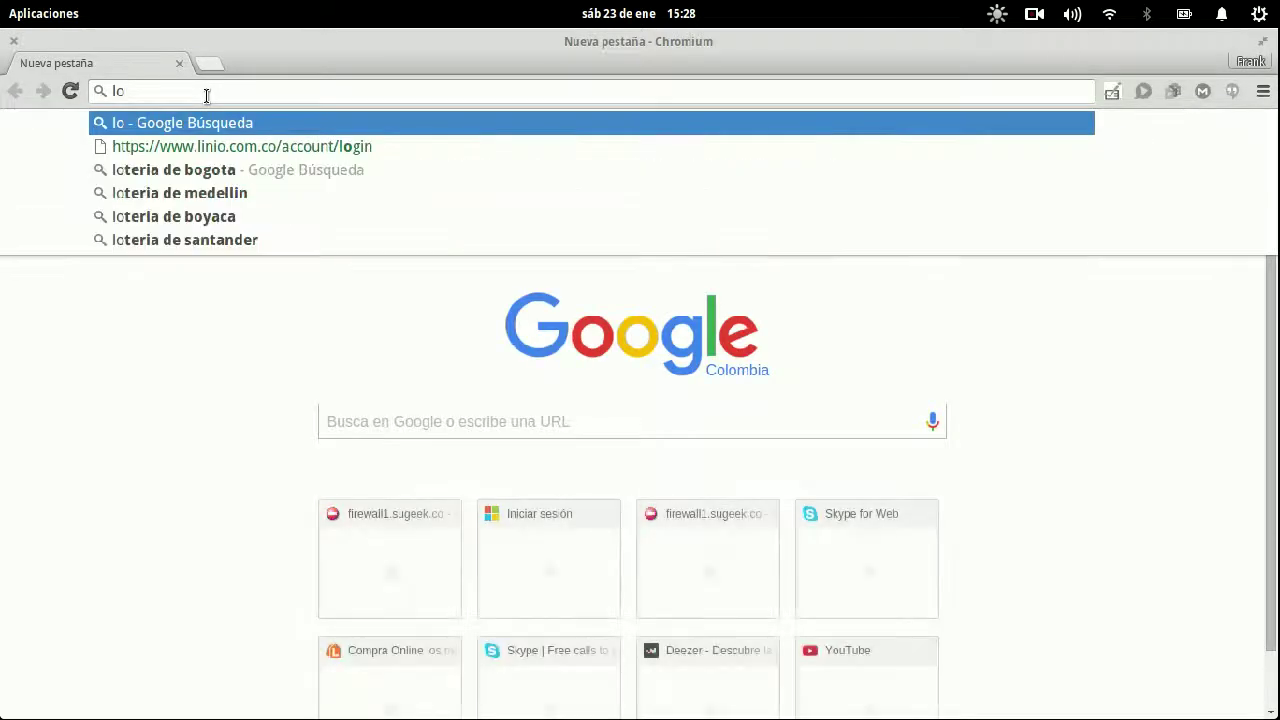
type("gin.open")
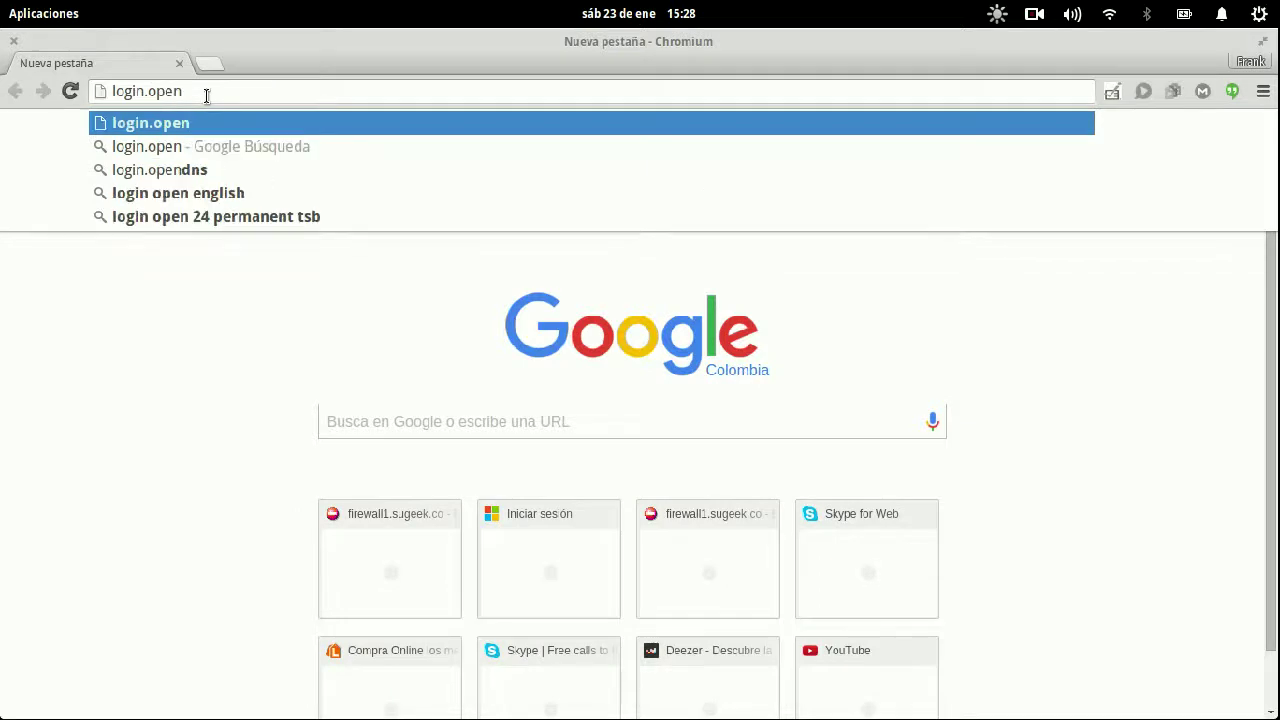
type("dns")
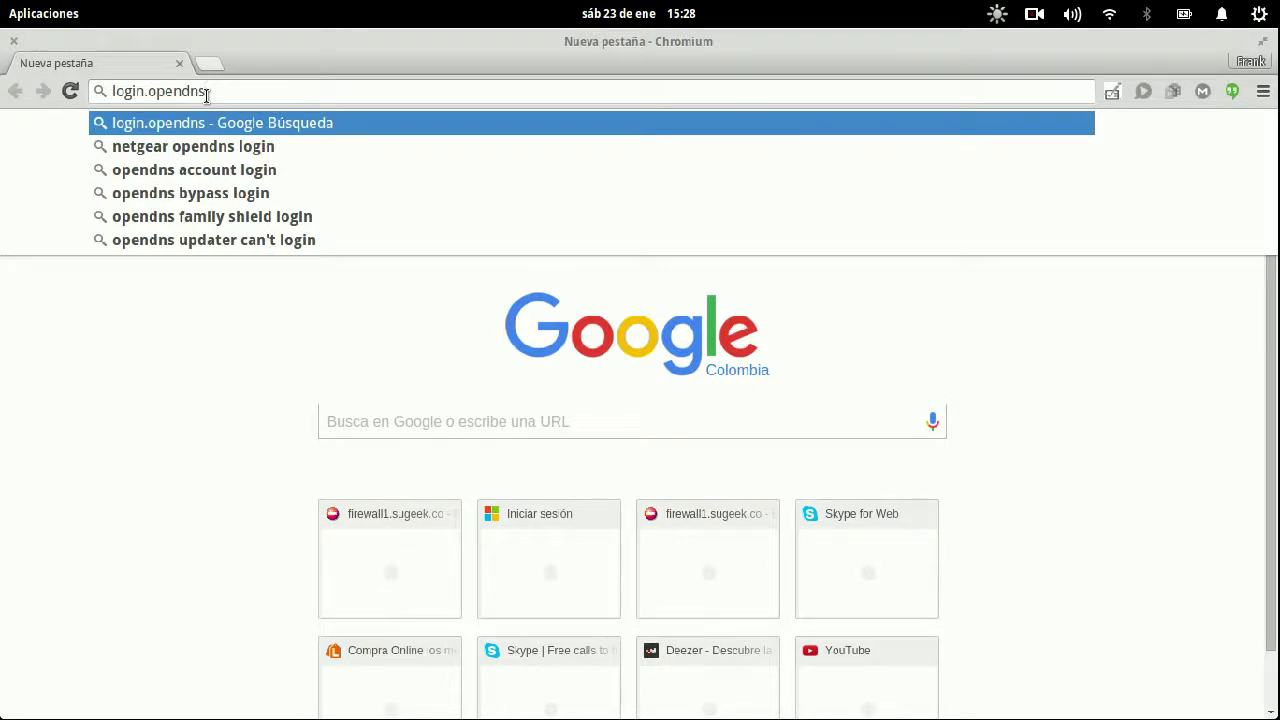
type(".com")
key("Return")
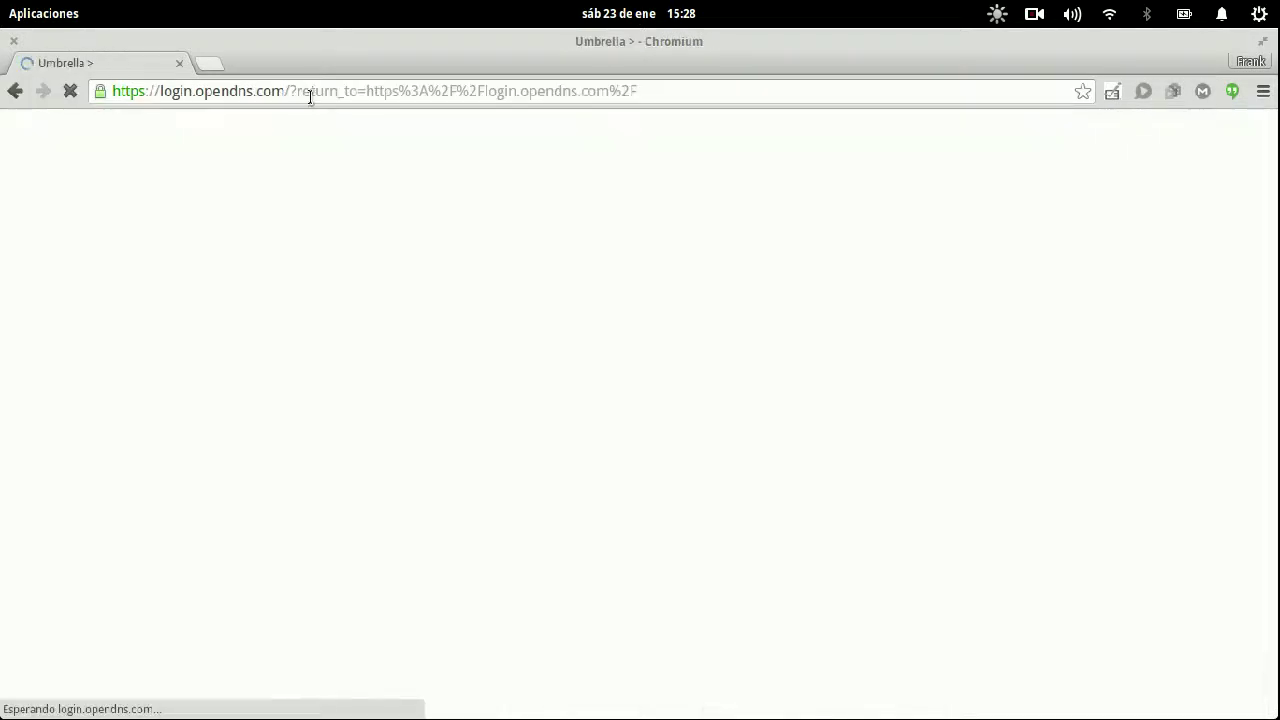
key("Tab")
type("••")
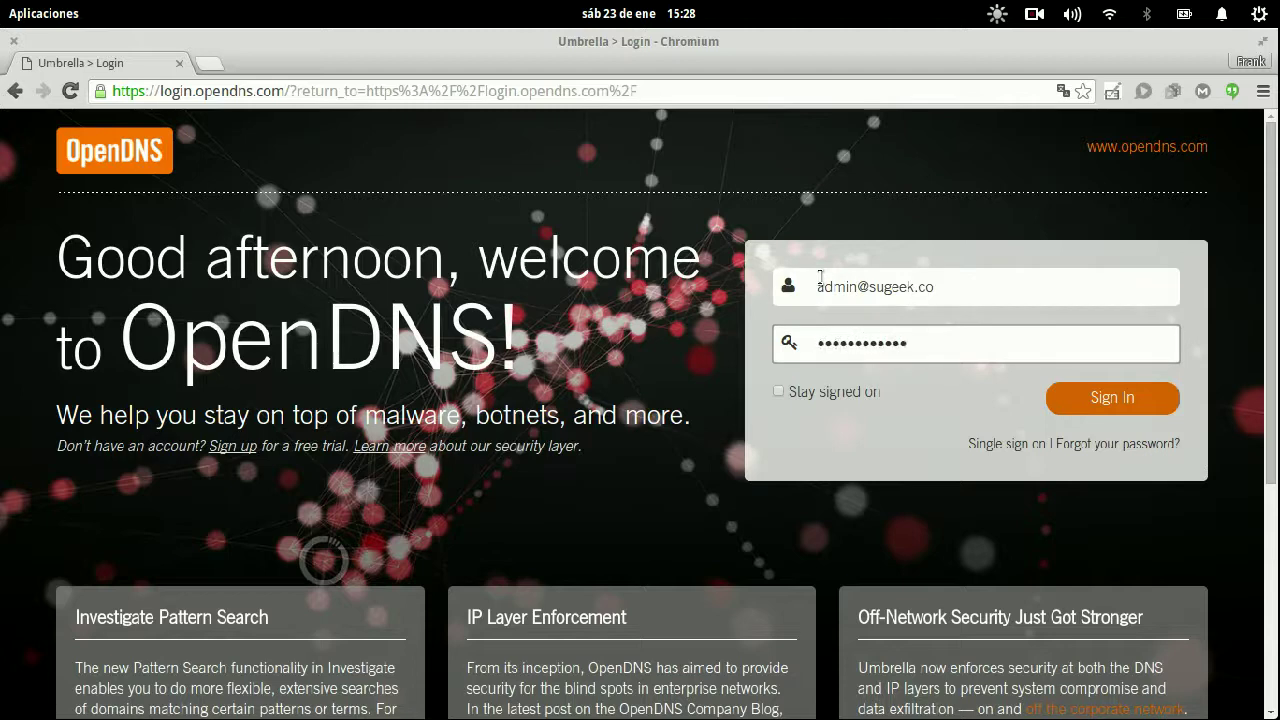
key("Return")
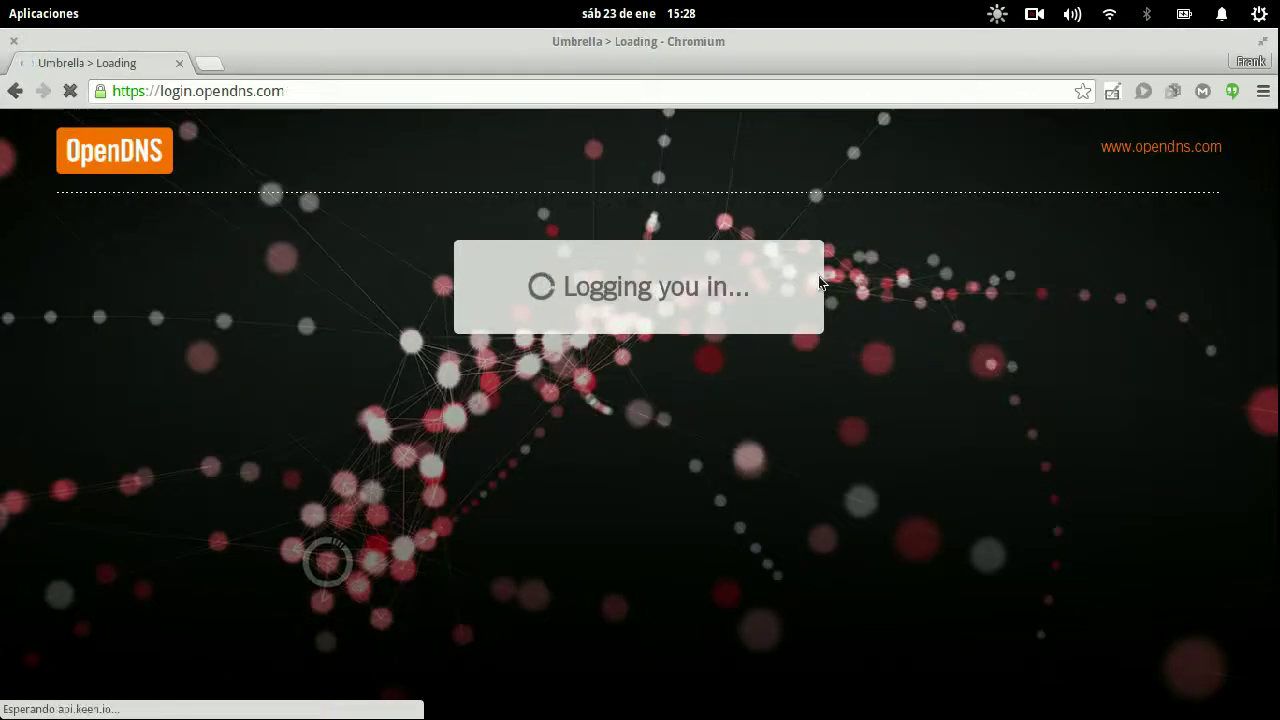
key("super")
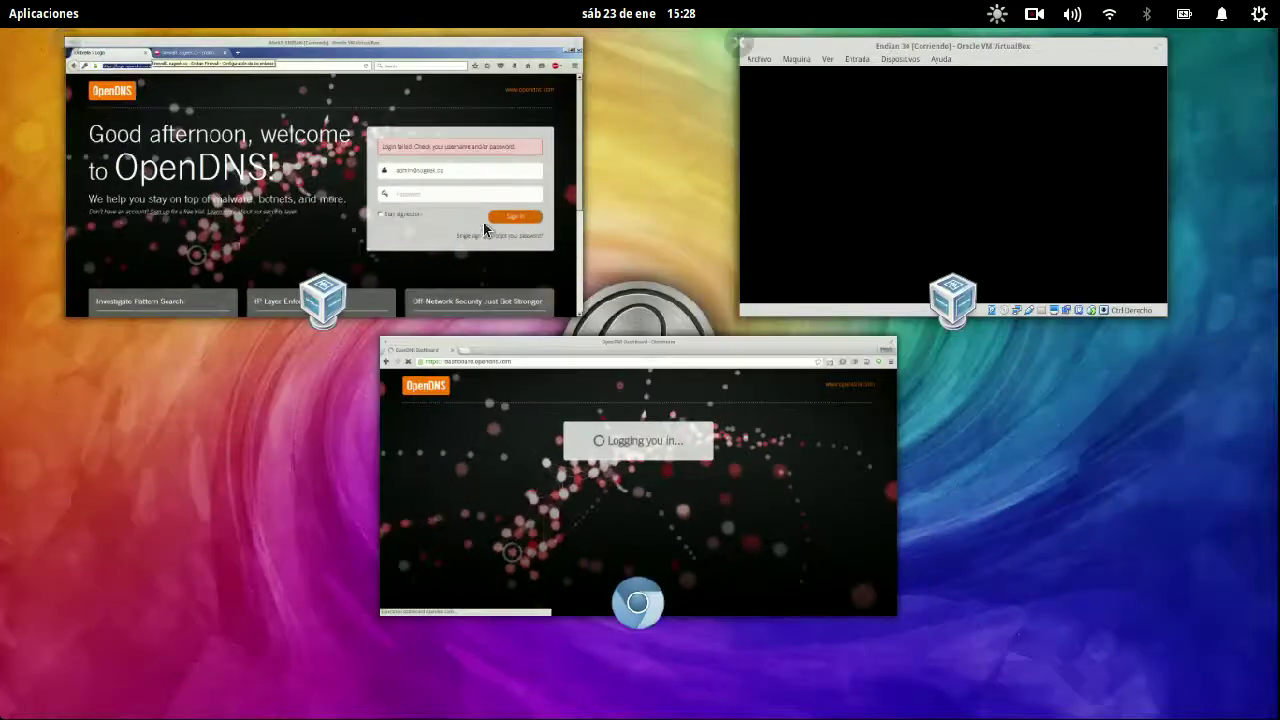
left_click(498, 226)
key("super")
left_click(563, 392)
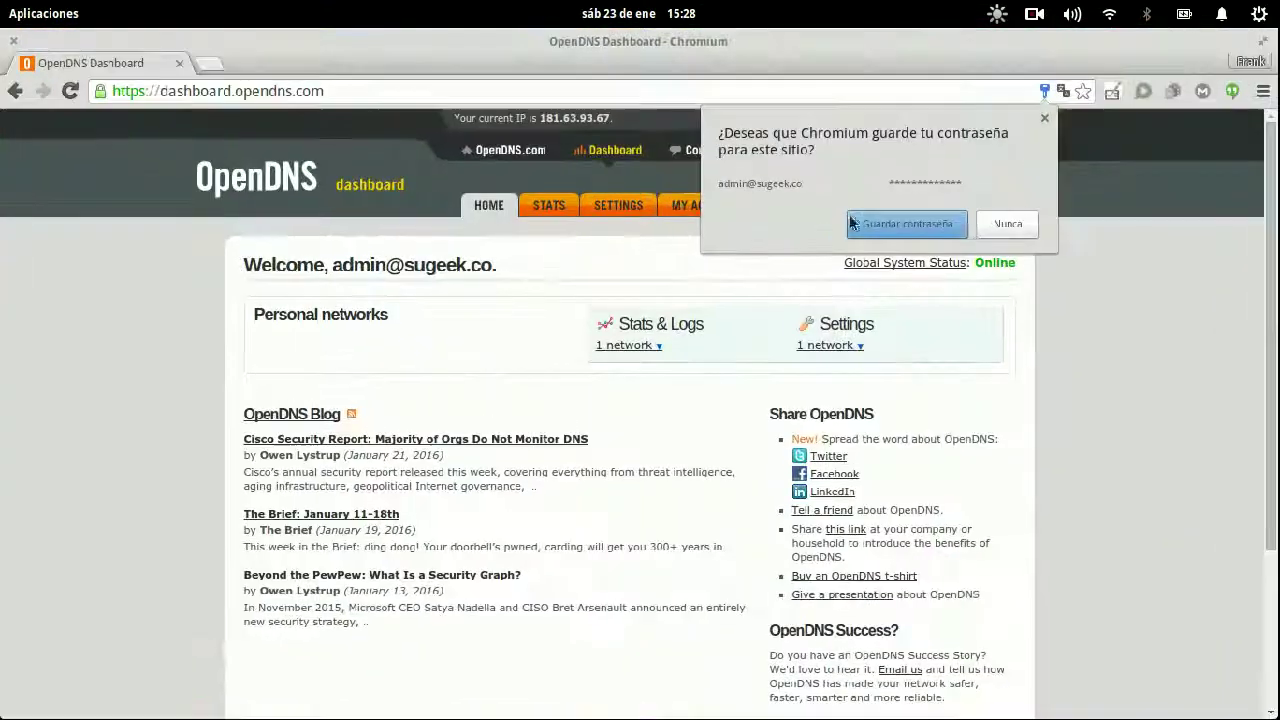
left_click(1006, 224)
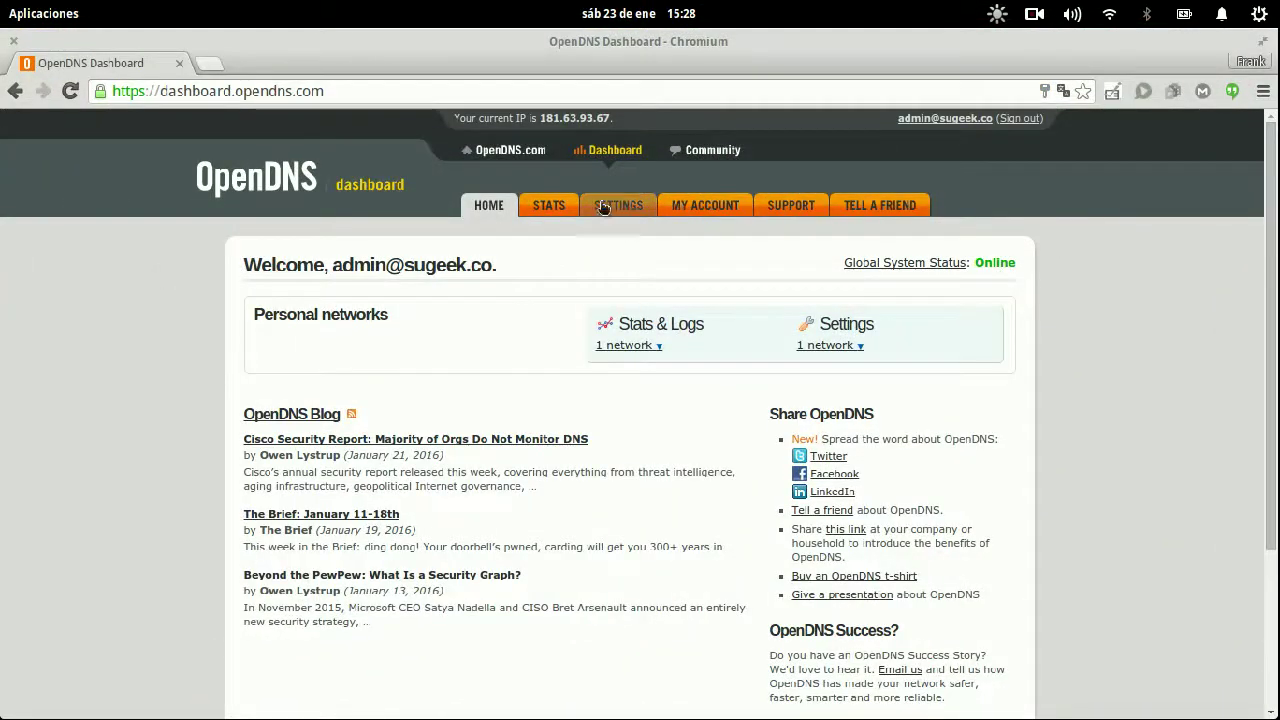
left_click_drag(538, 118, 612, 118)
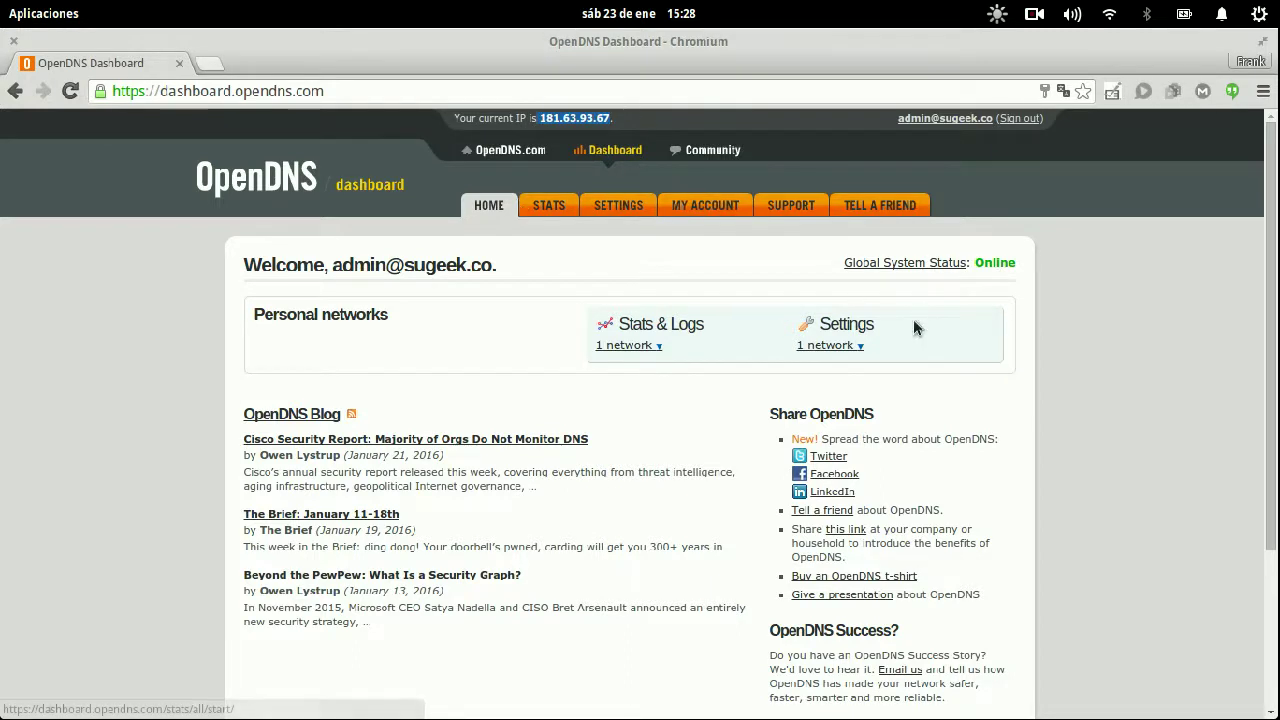
key("super")
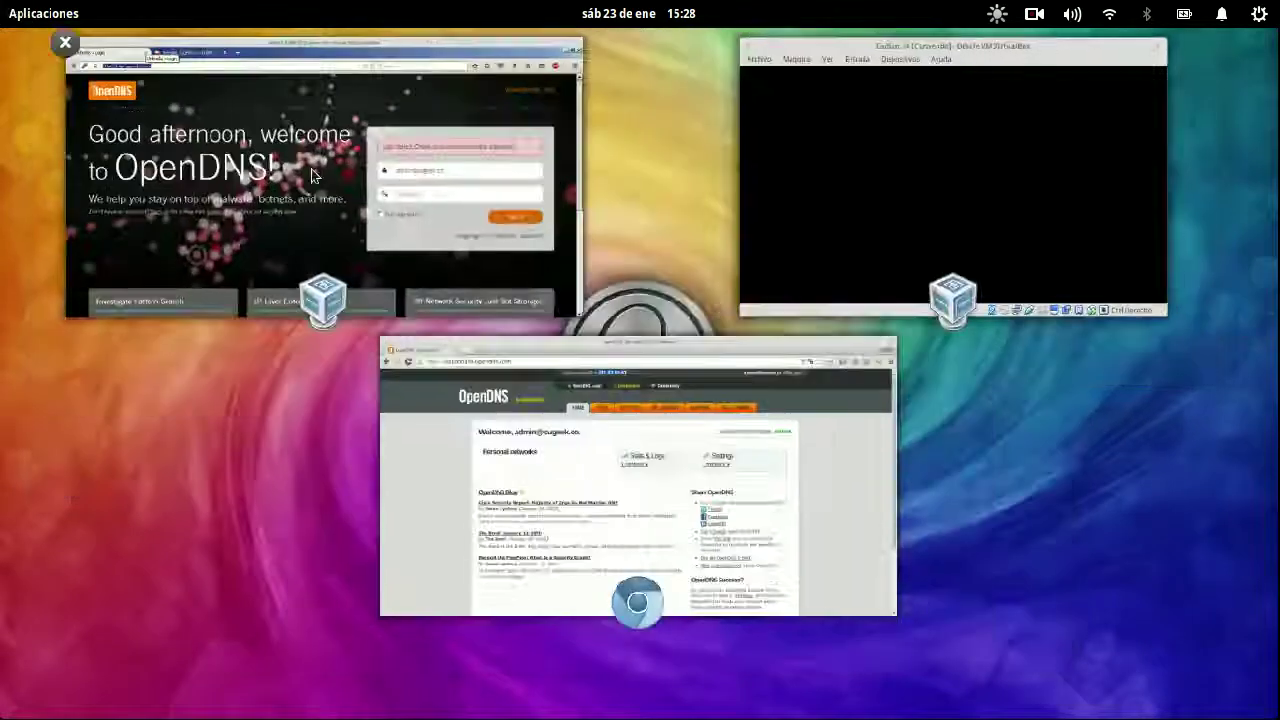
left_click(763, 427)
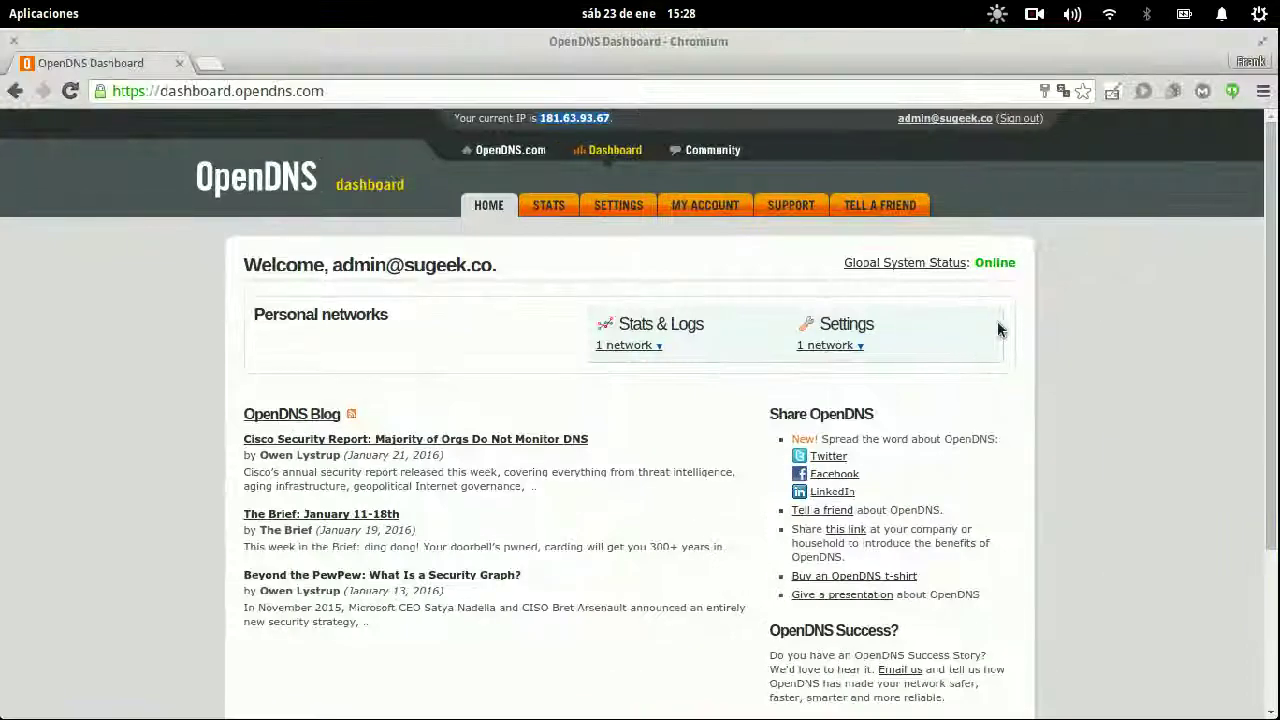
- Choose the Casa network's Web Content Filtering, then its Customization settings
left_click(836, 347)
mouse_move(906, 403)
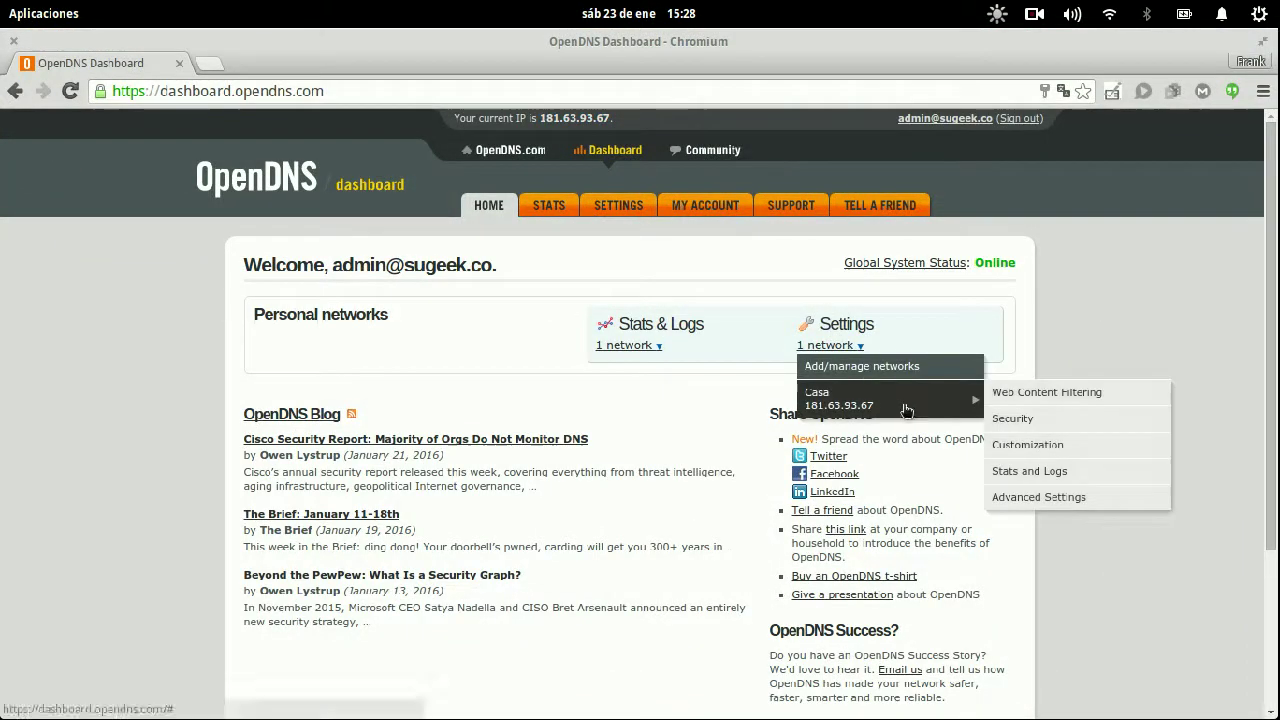
left_click(1026, 396)
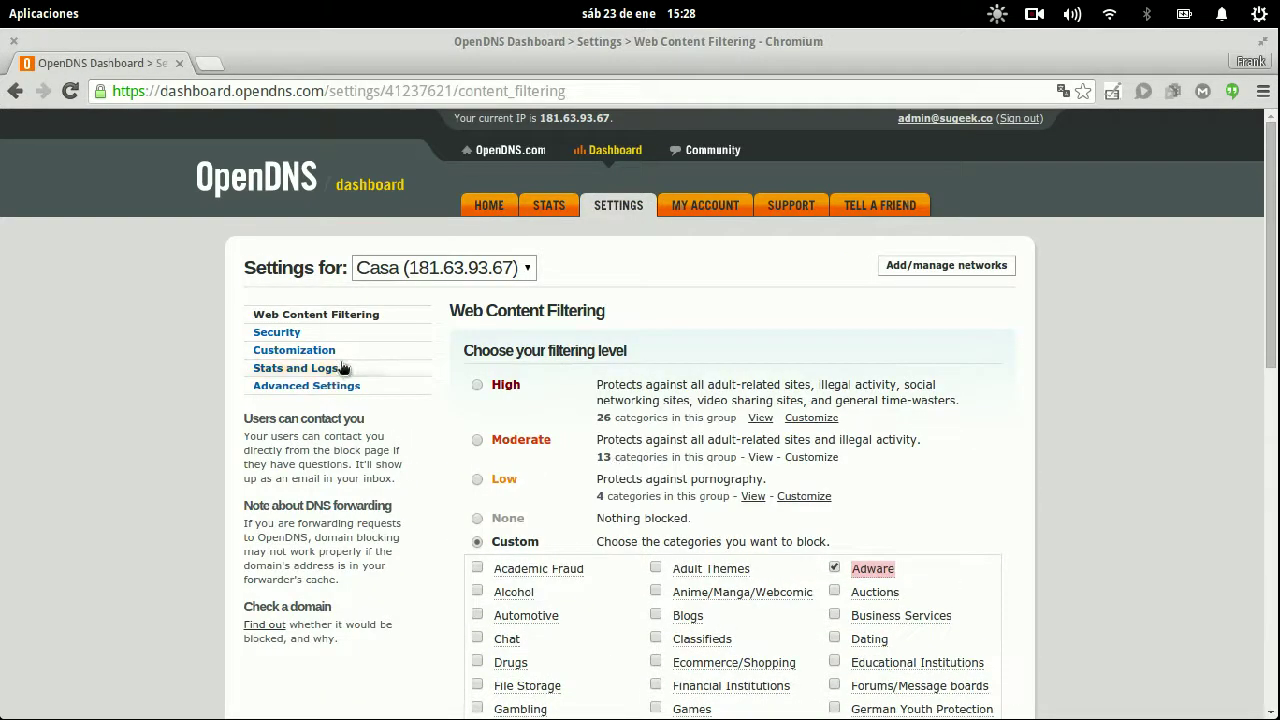
left_click(340, 350)
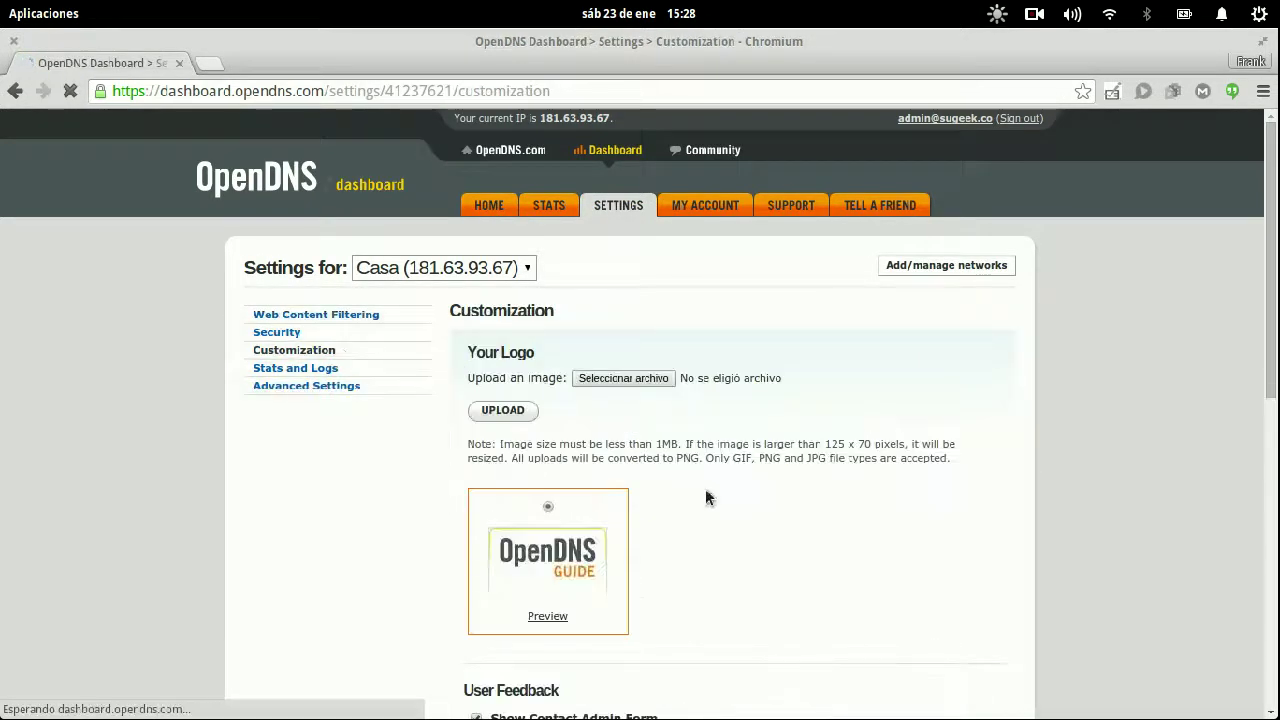
- Try uploading eOS-Asphalt.png as the block page logo
scroll(707, 485, "down", 3)
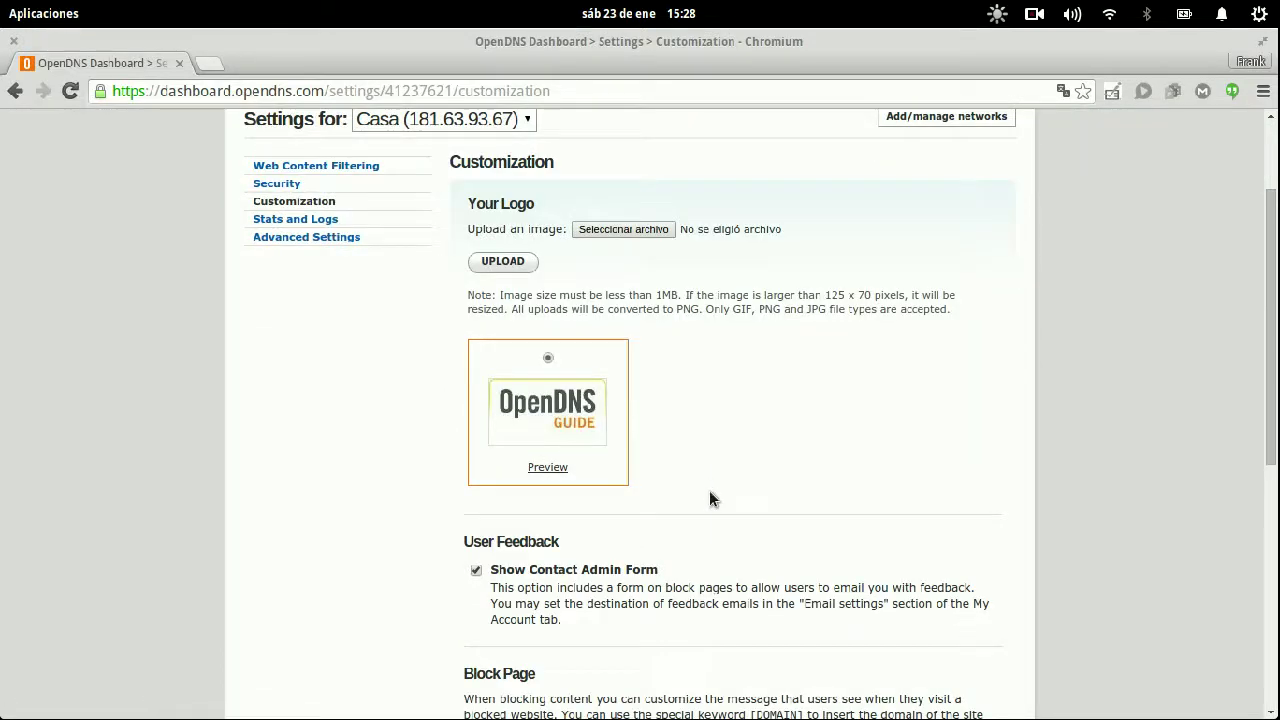
left_click(613, 238)
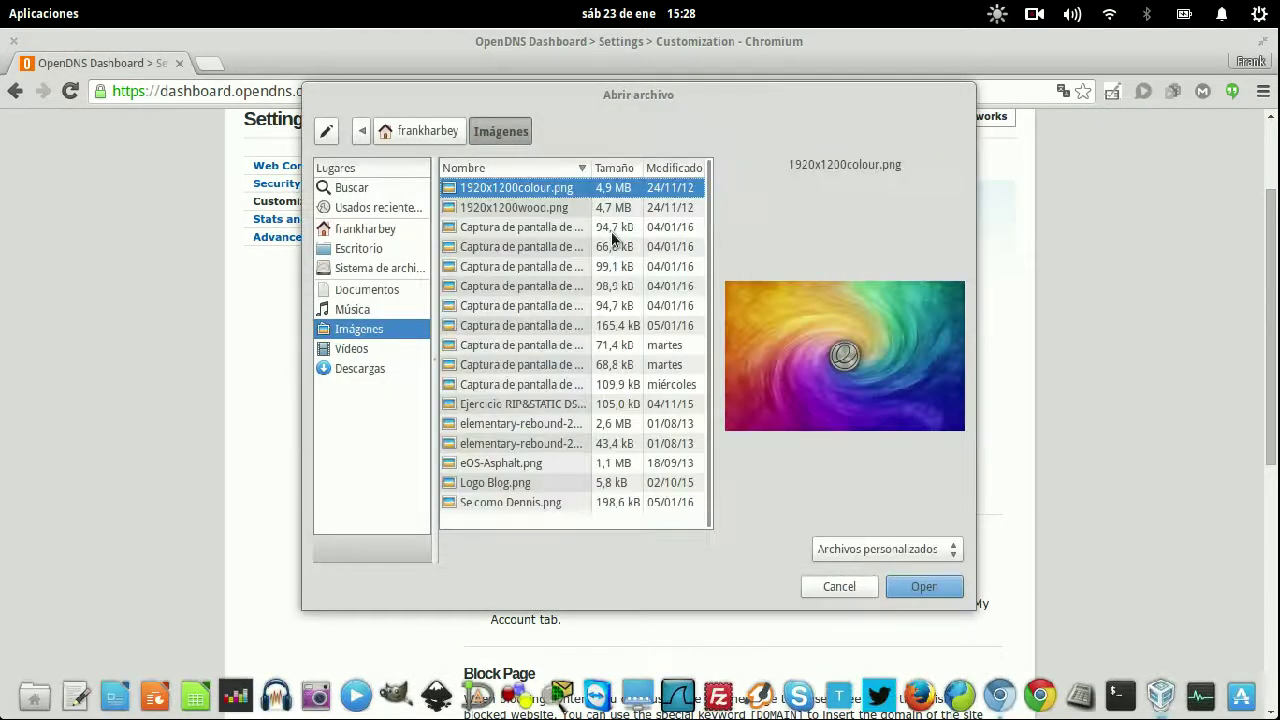
left_click(543, 466)
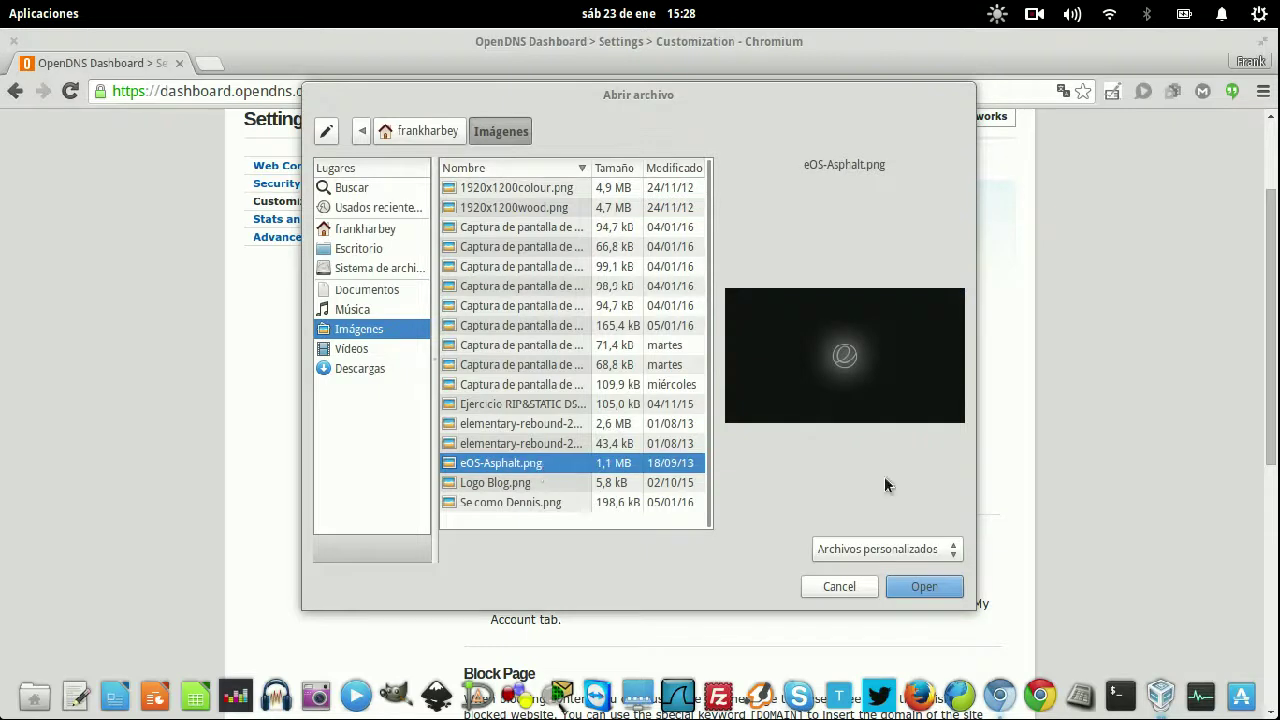
left_click(912, 584)
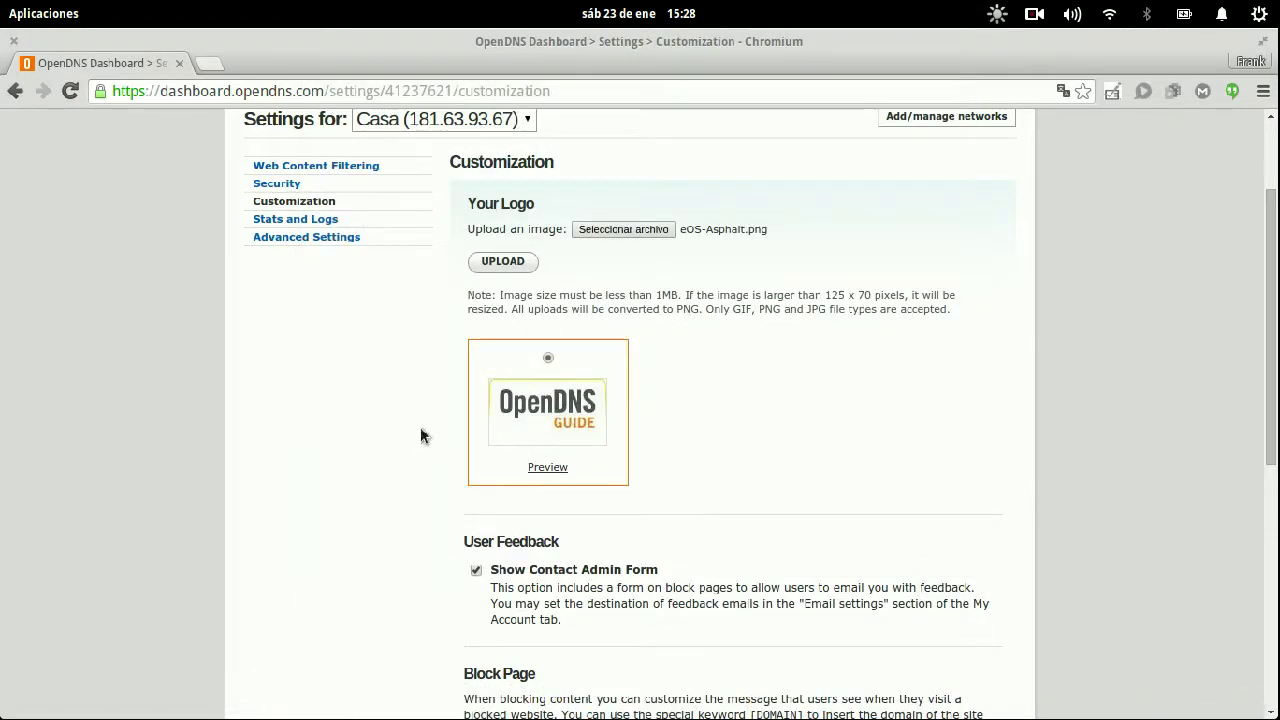
left_click(526, 261)
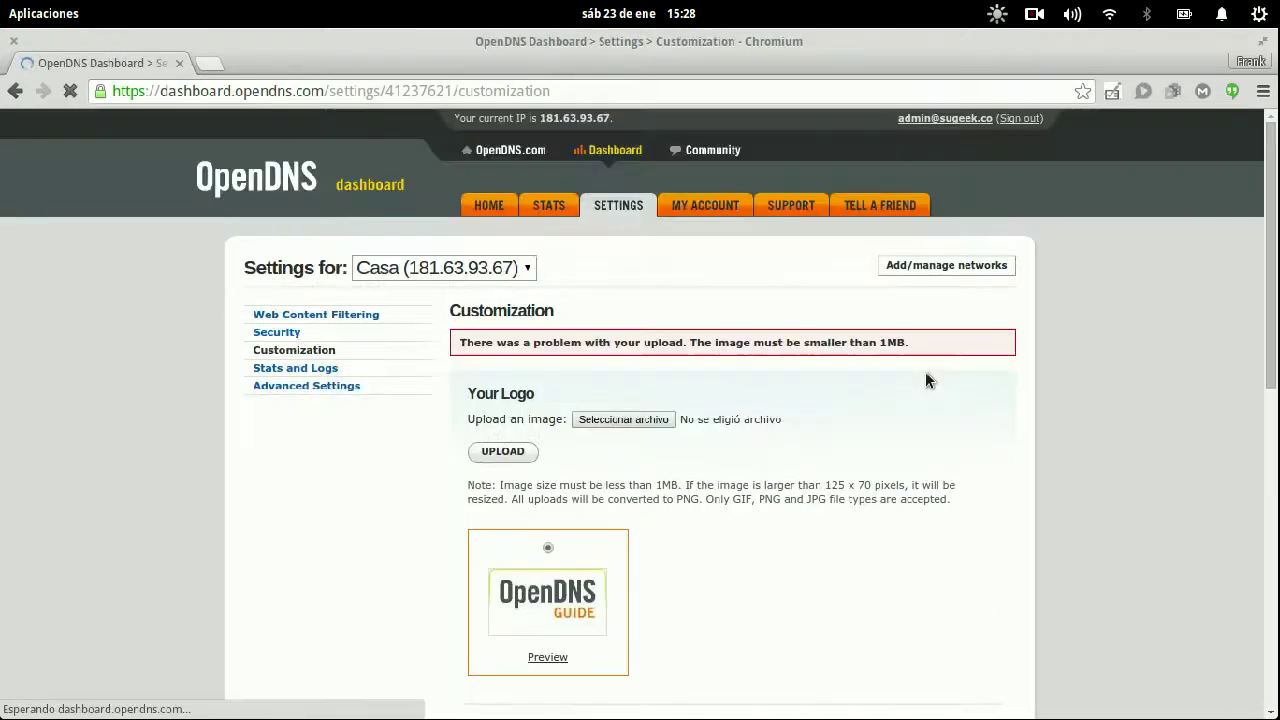
- Select 'Block page with your messages' and enable the 'Phishing block page message'
left_click_drag(712, 342, 908, 345)
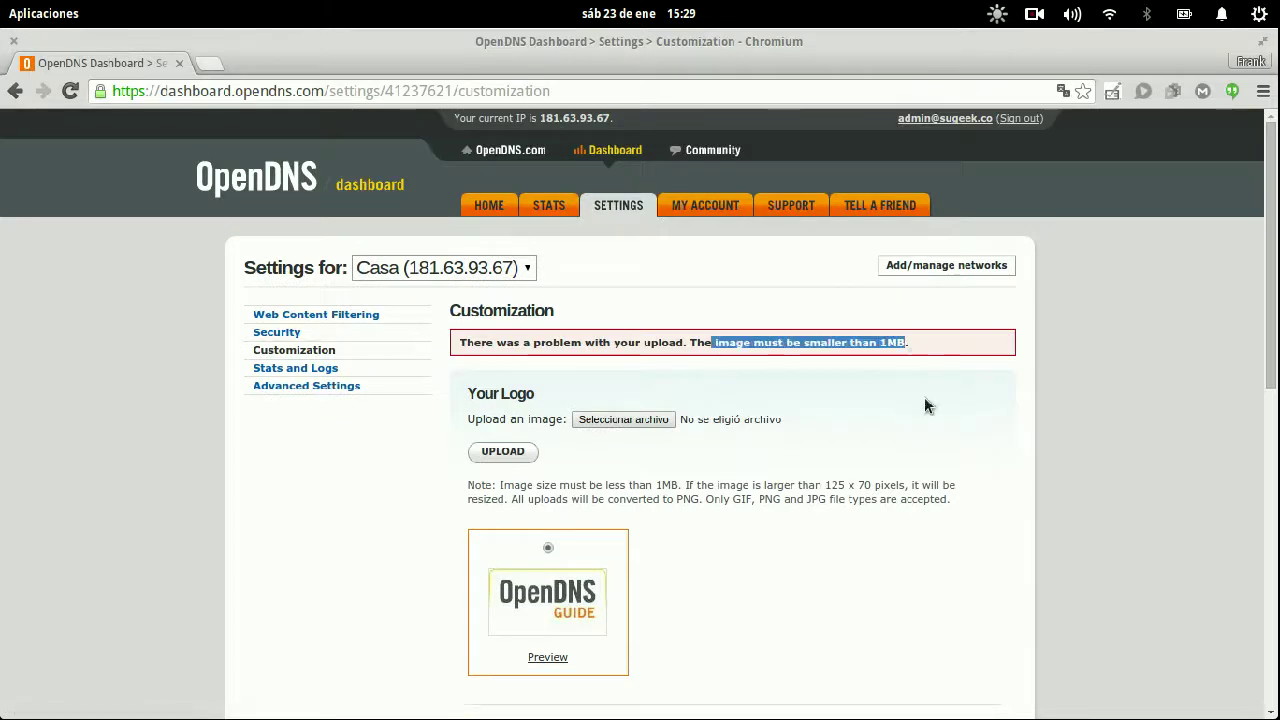
scroll(922, 412, "down", 5)
scroll(921, 420, "down", 3)
scroll(735, 460, "down", 3)
left_click(588, 433)
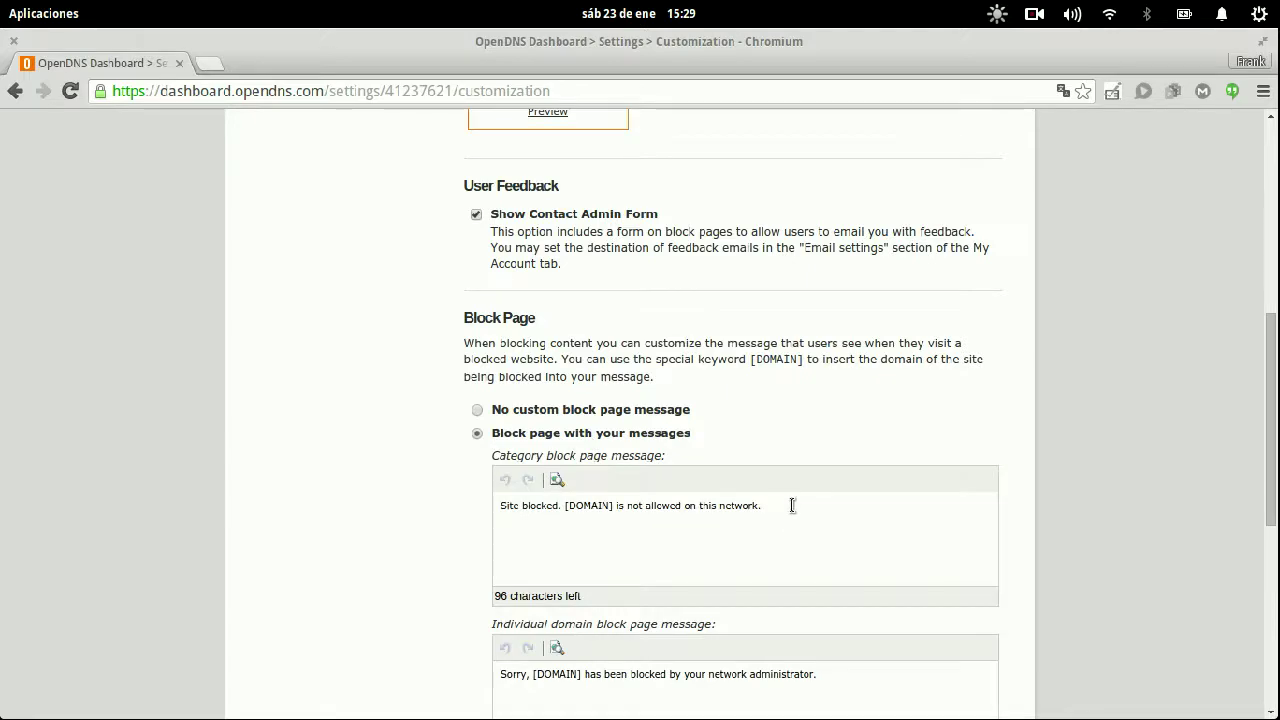
left_click_drag(792, 506, 400, 510)
scroll(828, 500, "down", 3)
scroll(643, 543, "down", 4)
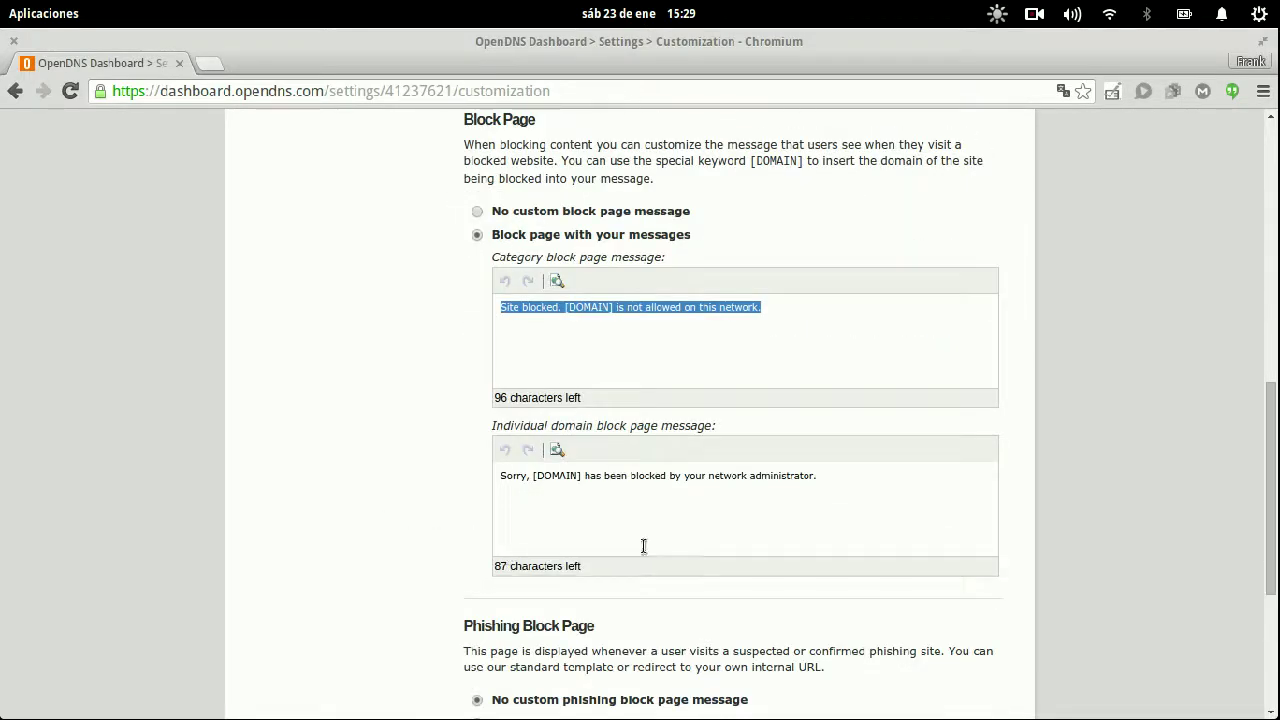
left_click(520, 583)
- Apply the customization settings and go back to Casa's Web Content Filtering page
scroll(1080, 555, "down", 3)
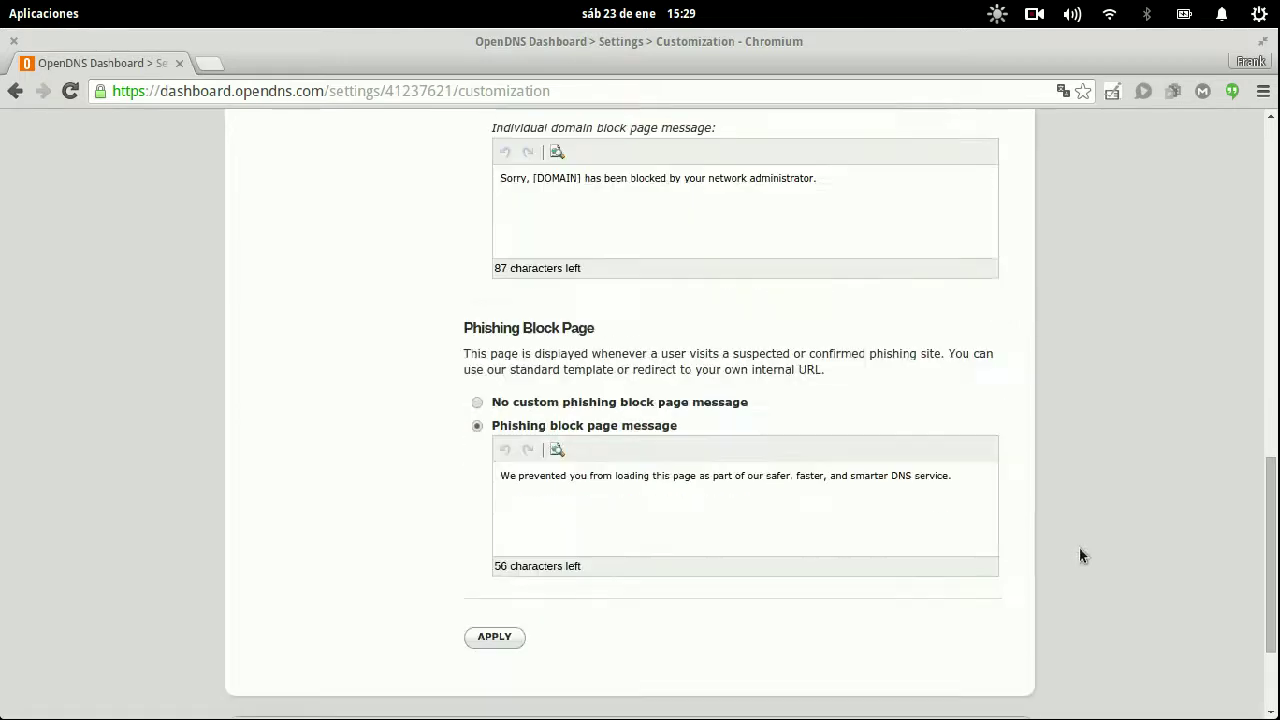
scroll(929, 513, "up", 5)
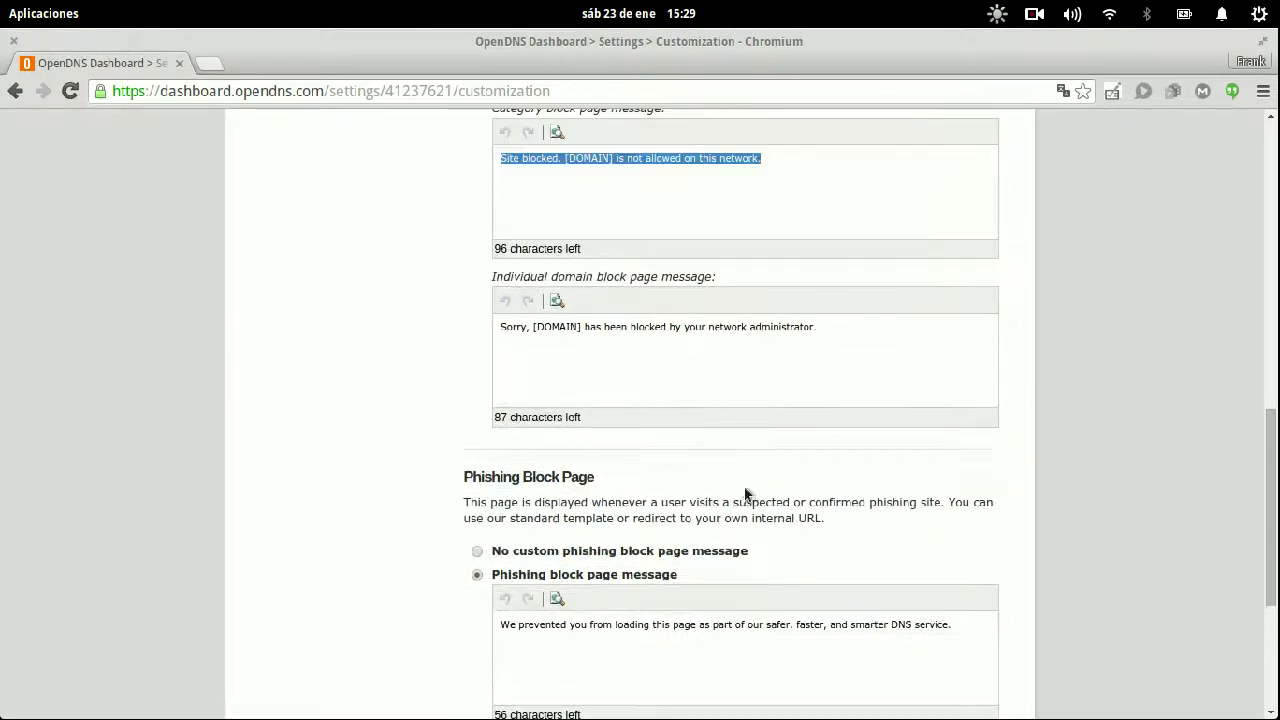
scroll(739, 474, "up", 2)
scroll(739, 474, "down", 8)
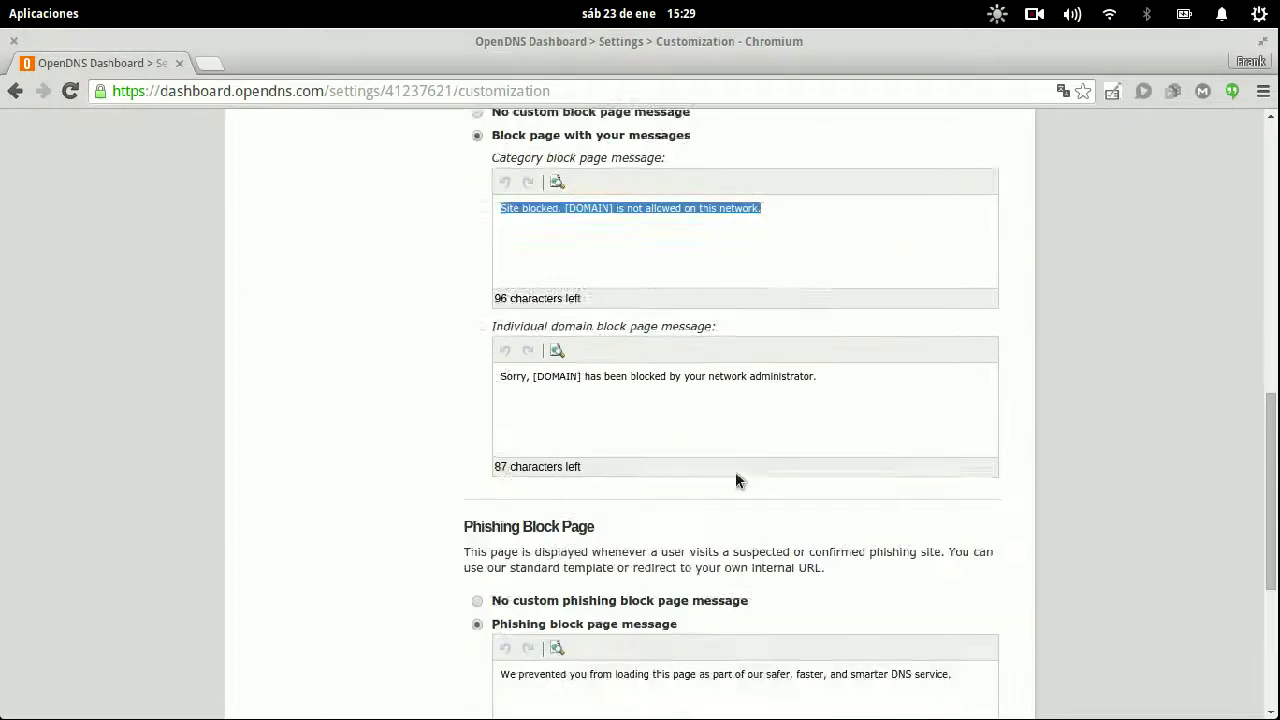
left_click(490, 589)
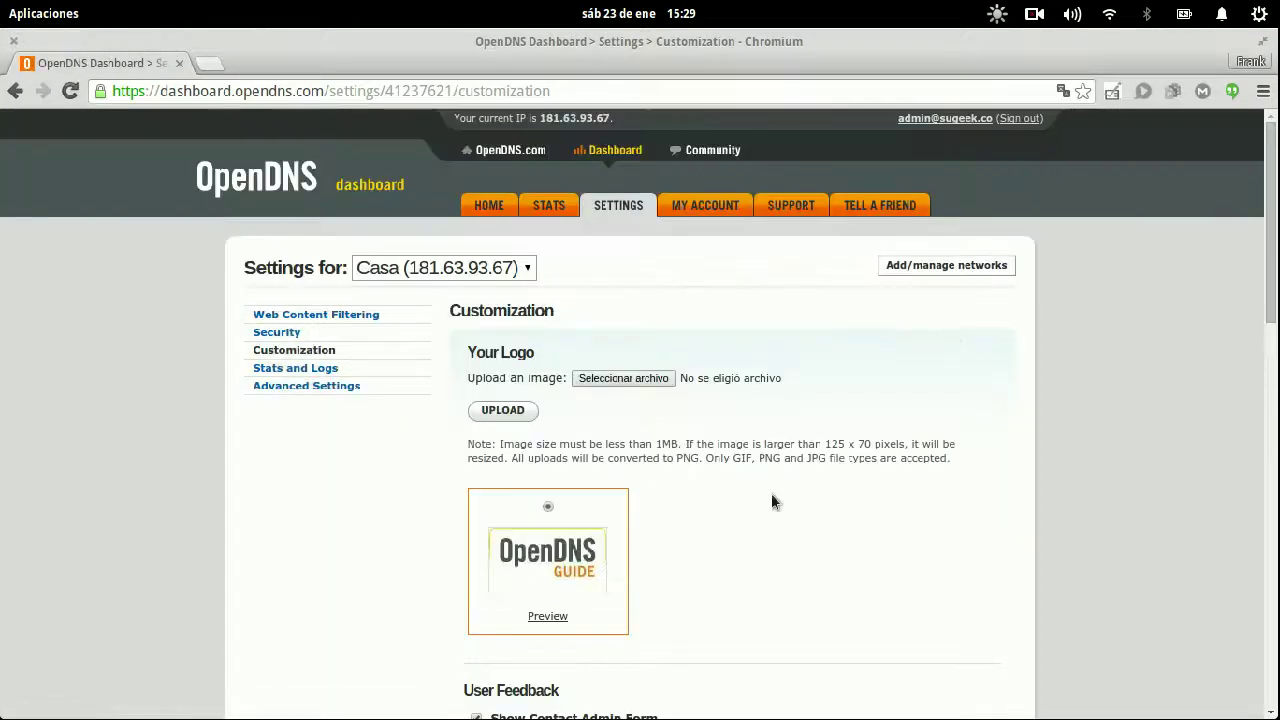
left_click(300, 368)
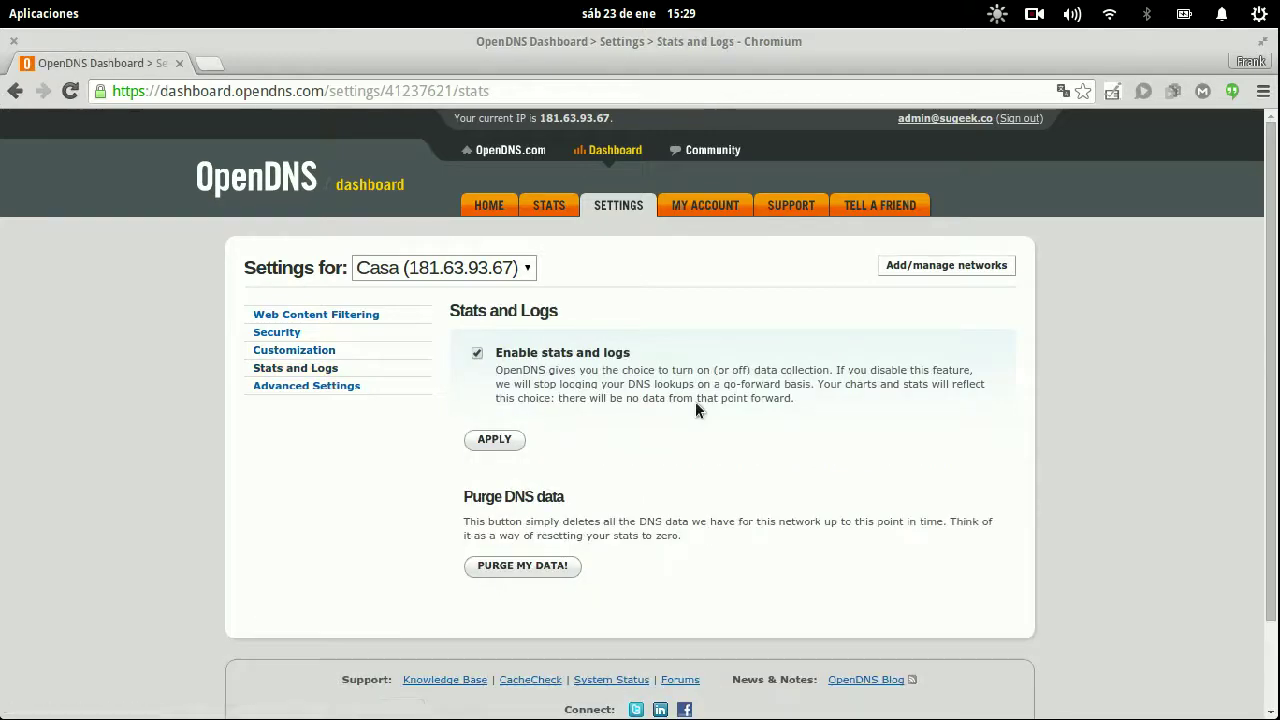
left_click(308, 315)
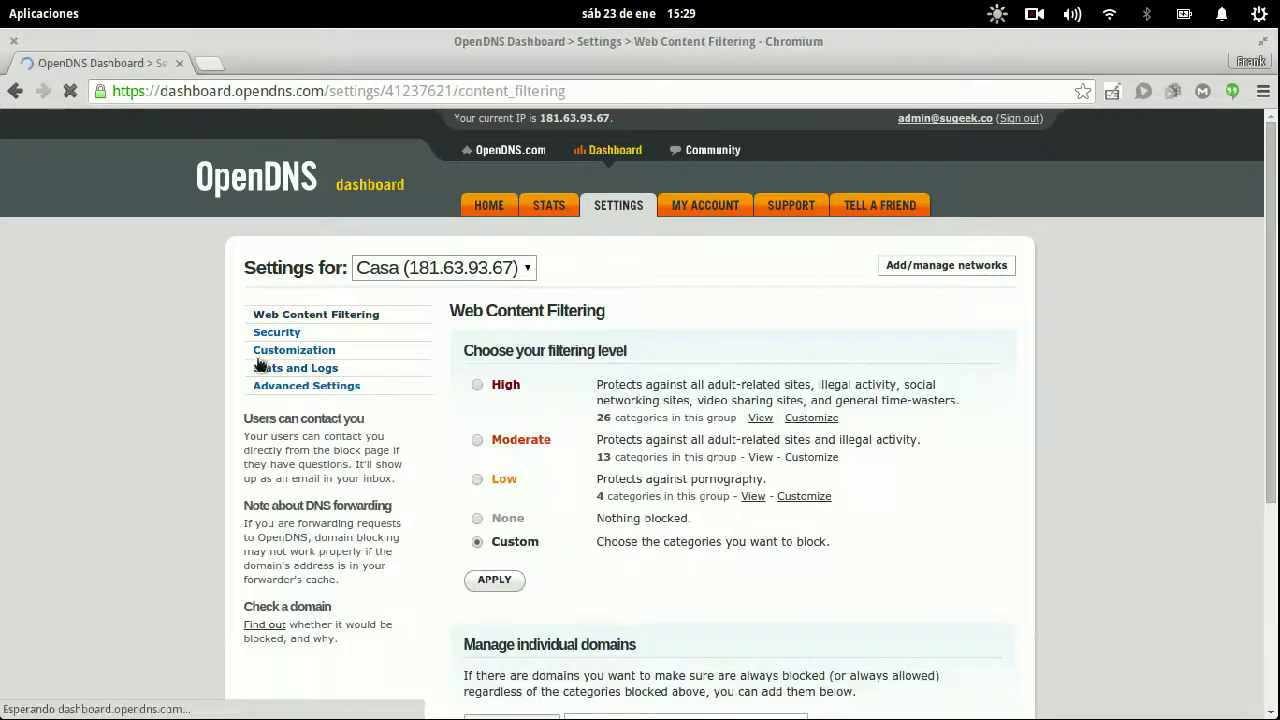
scroll(1189, 436, "down", 5)
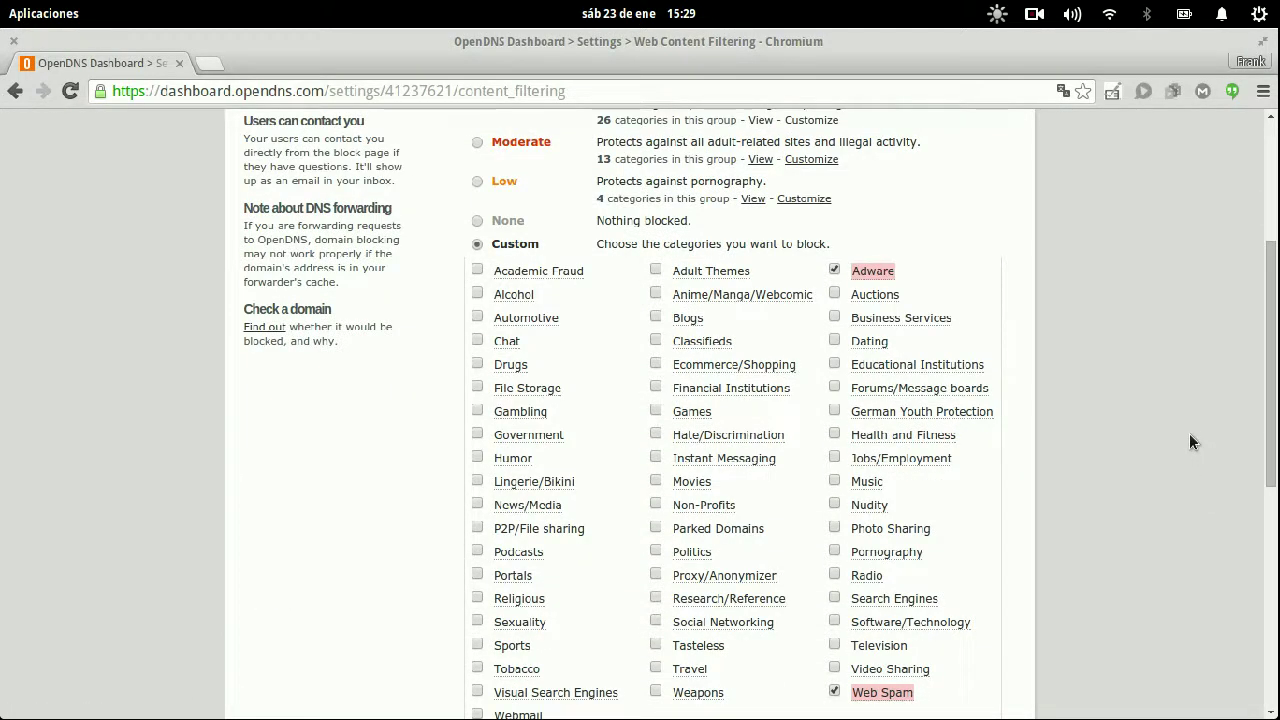
scroll(1190, 440, "down", 2)
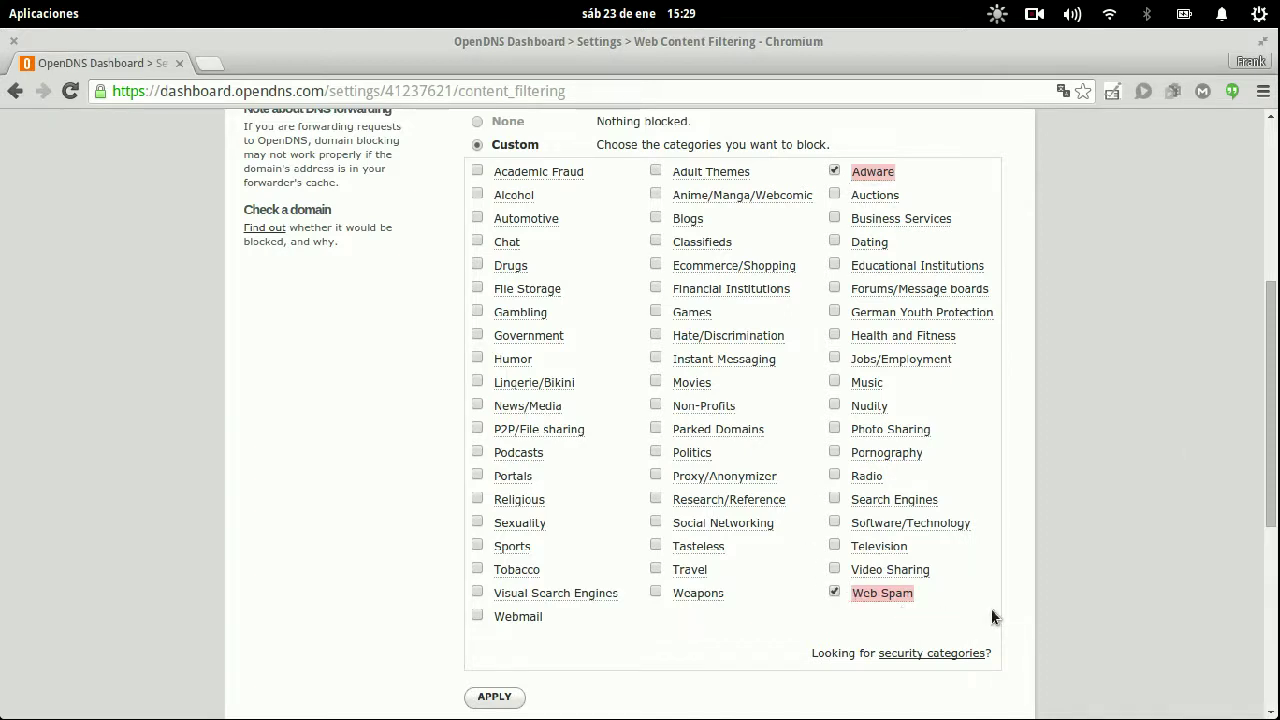
mouse_move(877, 172)
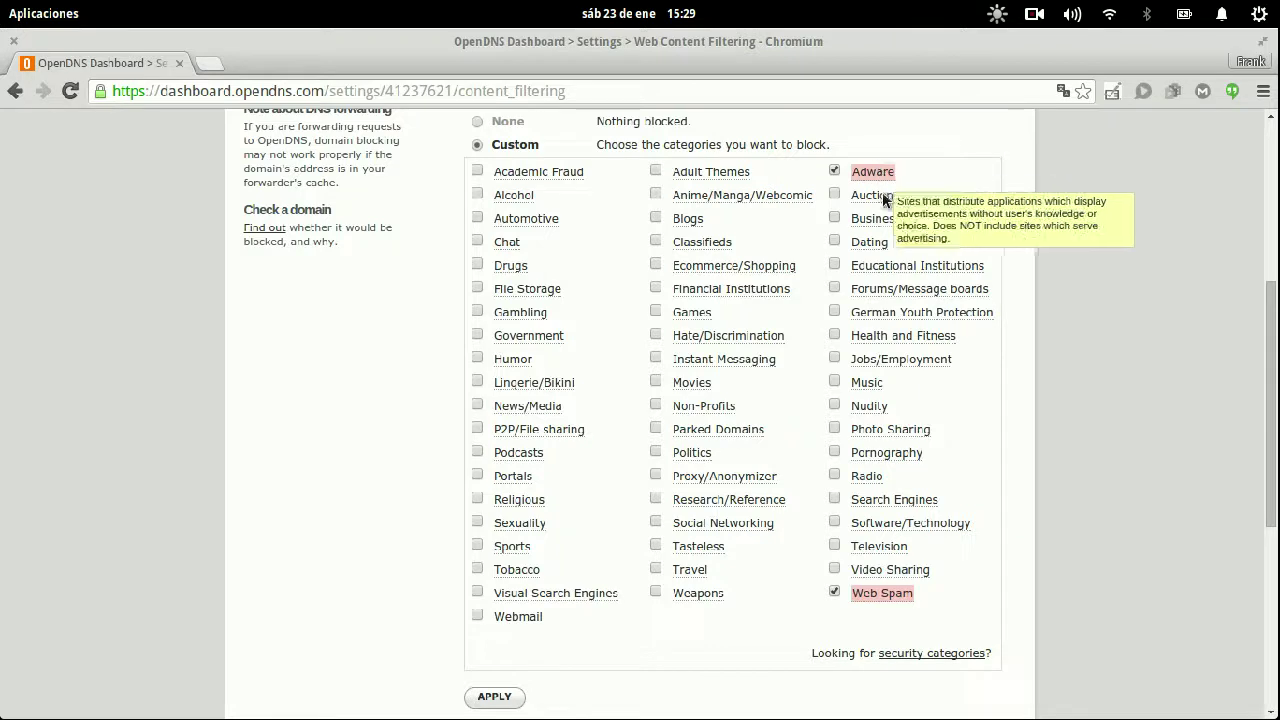
mouse_move(872, 595)
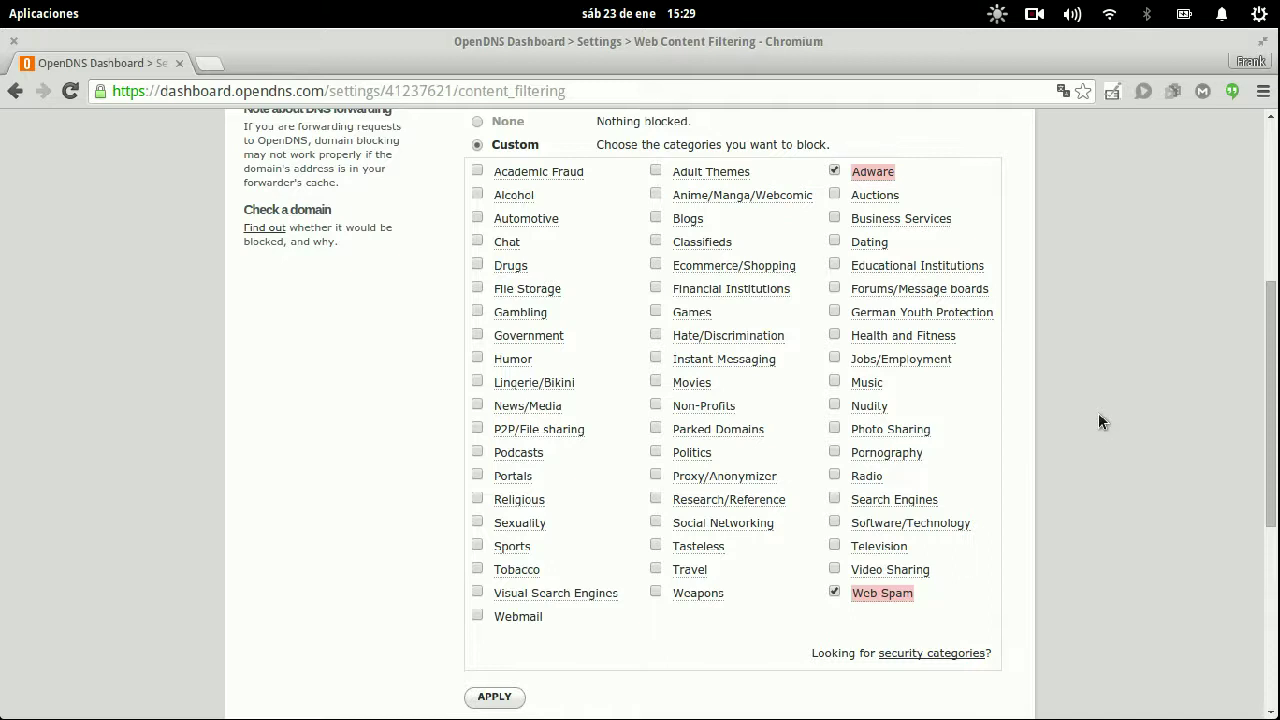
- Block Webmail, Television, Software/Technology, Radio, Pornography, Search Engines and Photo Sharing
left_click(477, 615)
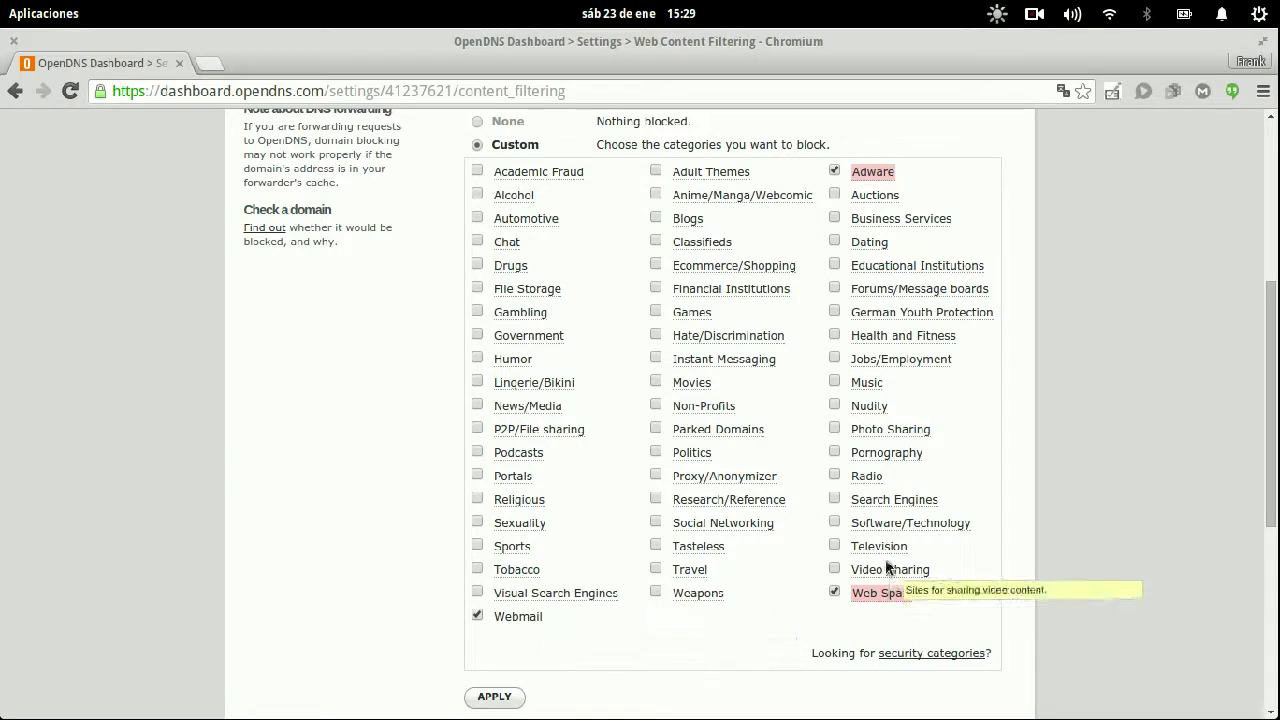
left_click(834, 545)
left_click(834, 521)
left_click(834, 474)
left_click(834, 451)
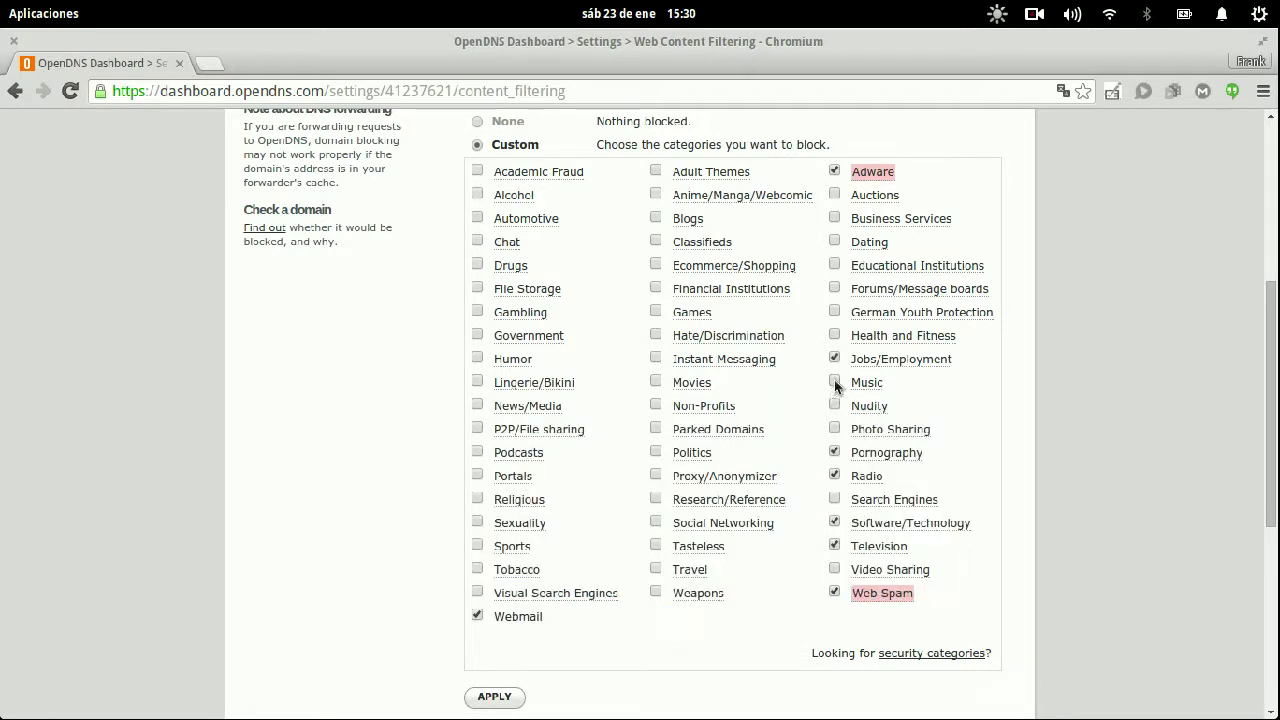
left_click(835, 499)
left_click(834, 430)
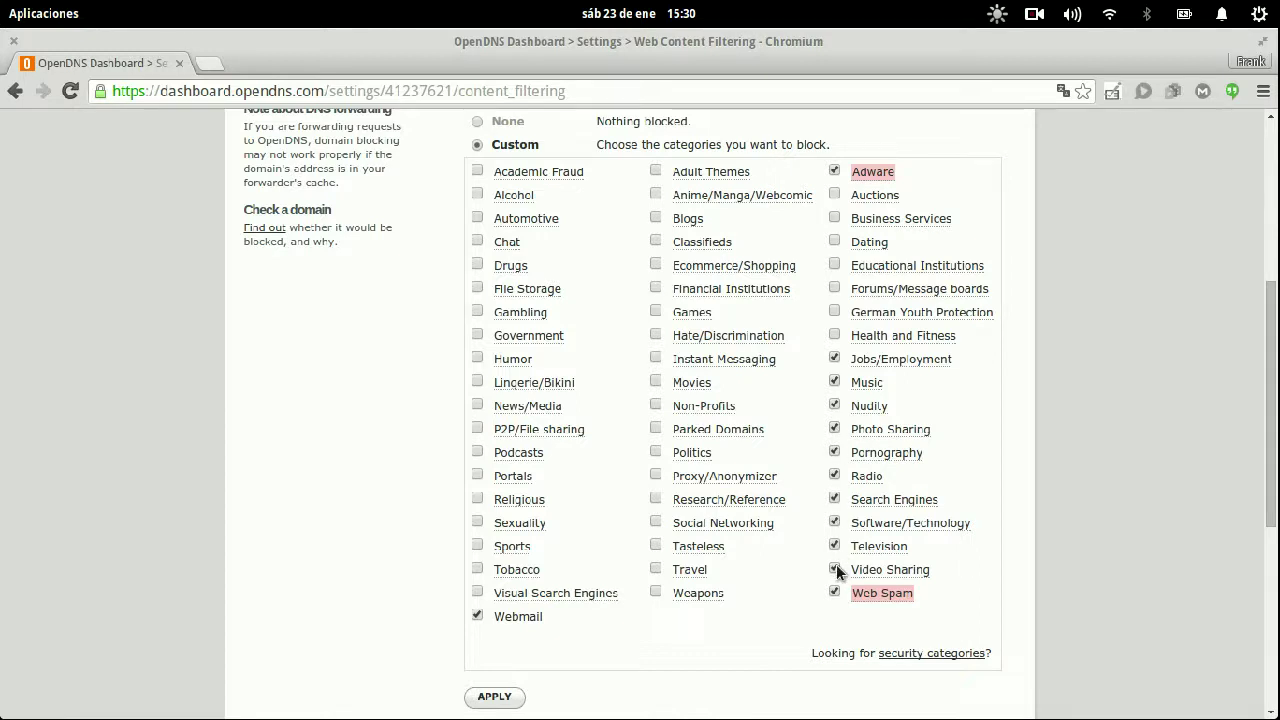
- Block P2P/File sharing, News/Media, Lingerie/Bikini, Humor, File Storage, Gambling, Drugs, Chat, Automotive, Alcohol, Academic Fraud; unblock Government
left_click(477, 429)
left_click(477, 405)
left_click(477, 381)
left_click(477, 358)
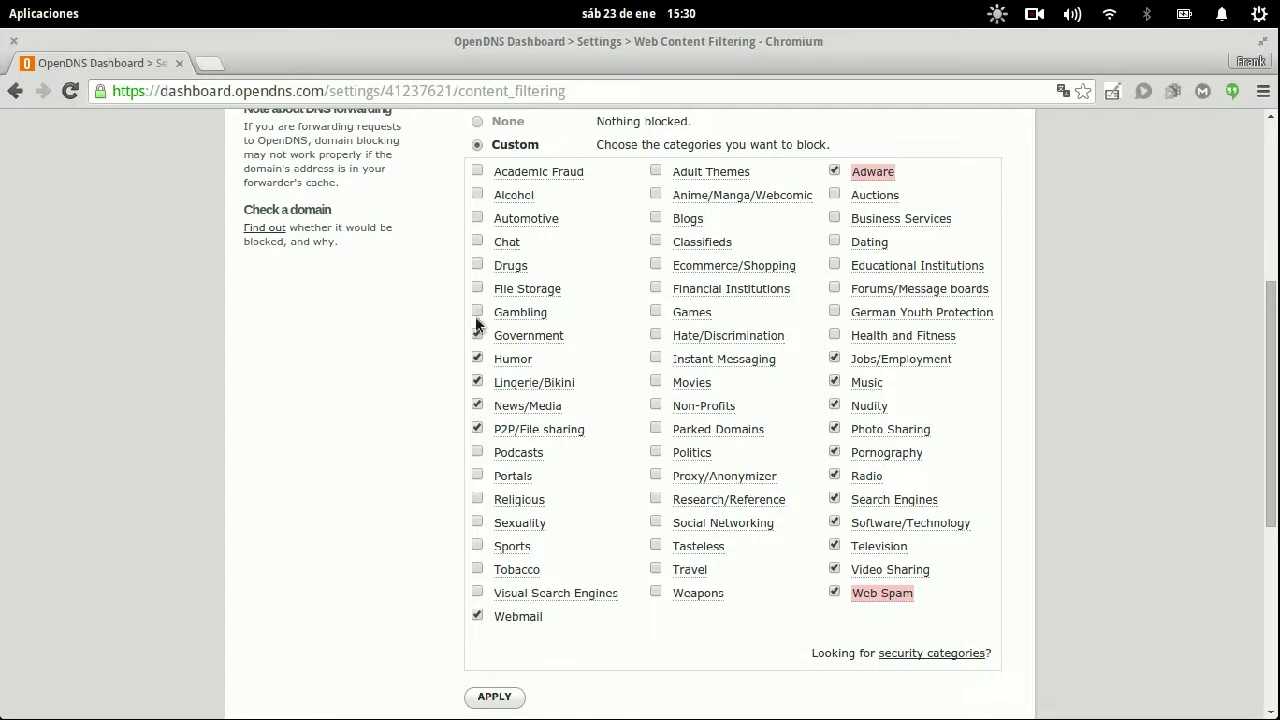
left_click(477, 288)
left_click(477, 335)
left_click(477, 311)
left_click(477, 264)
left_click(477, 241)
left_click(477, 217)
left_click(477, 194)
left_click(477, 171)
- Also block Anime/Manga/Webcomic, Blogs, Classifieds, Ecommerce/Shopping and Sports, then save the categories
left_click(656, 194)
left_click(655, 217)
left_click(655, 240)
left_click(655, 264)
left_click(477, 546)
left_click(508, 698)
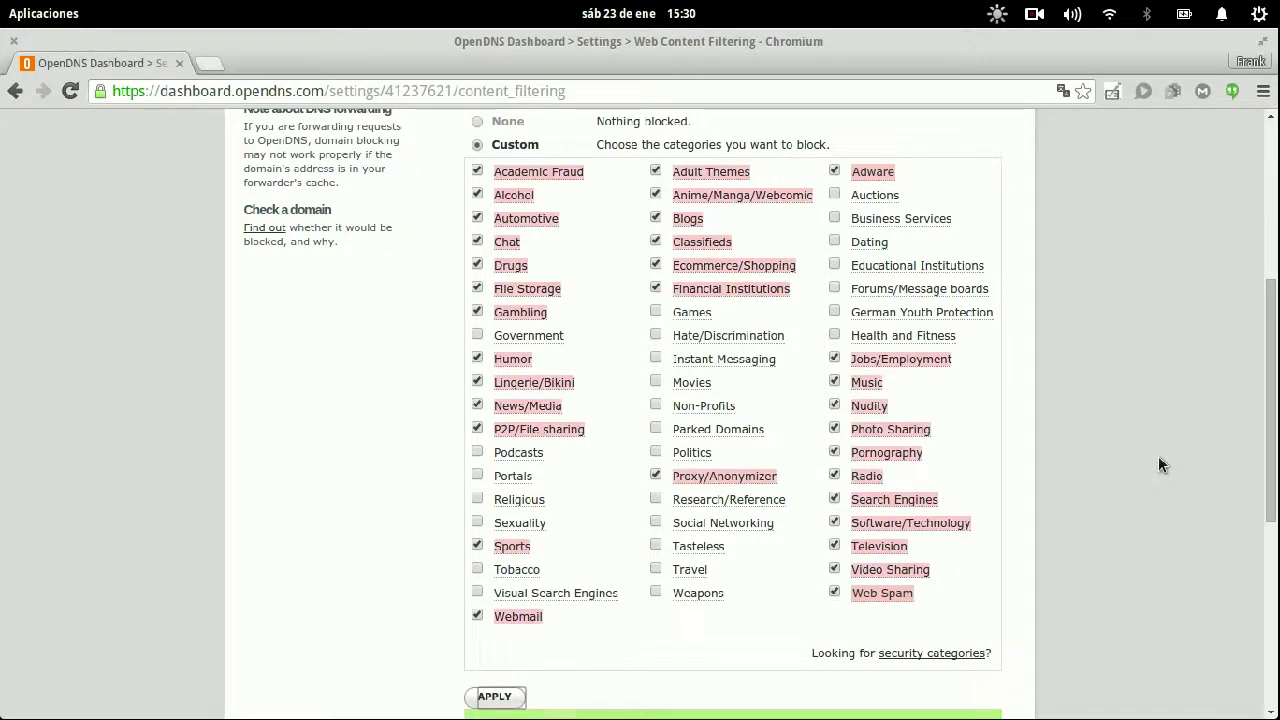
scroll(1161, 449, "down", 2)
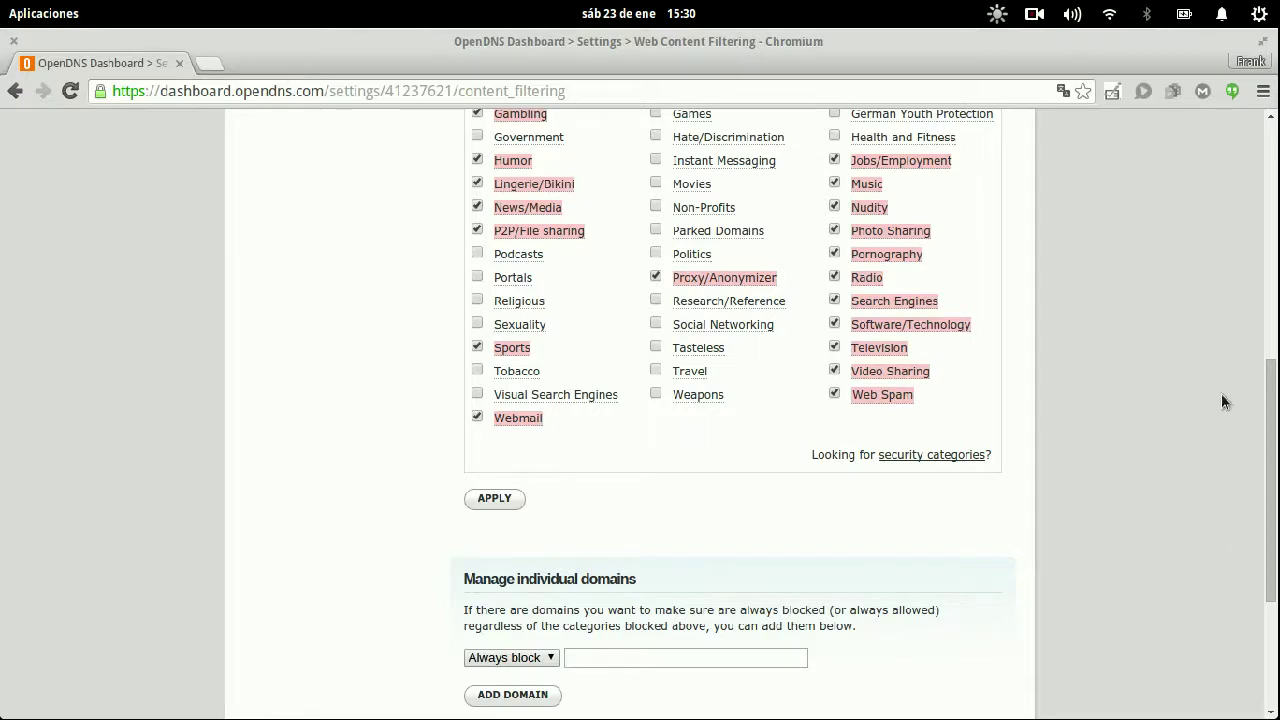
scroll(1143, 240, "up", 3)
scroll(1139, 242, "up", 3)
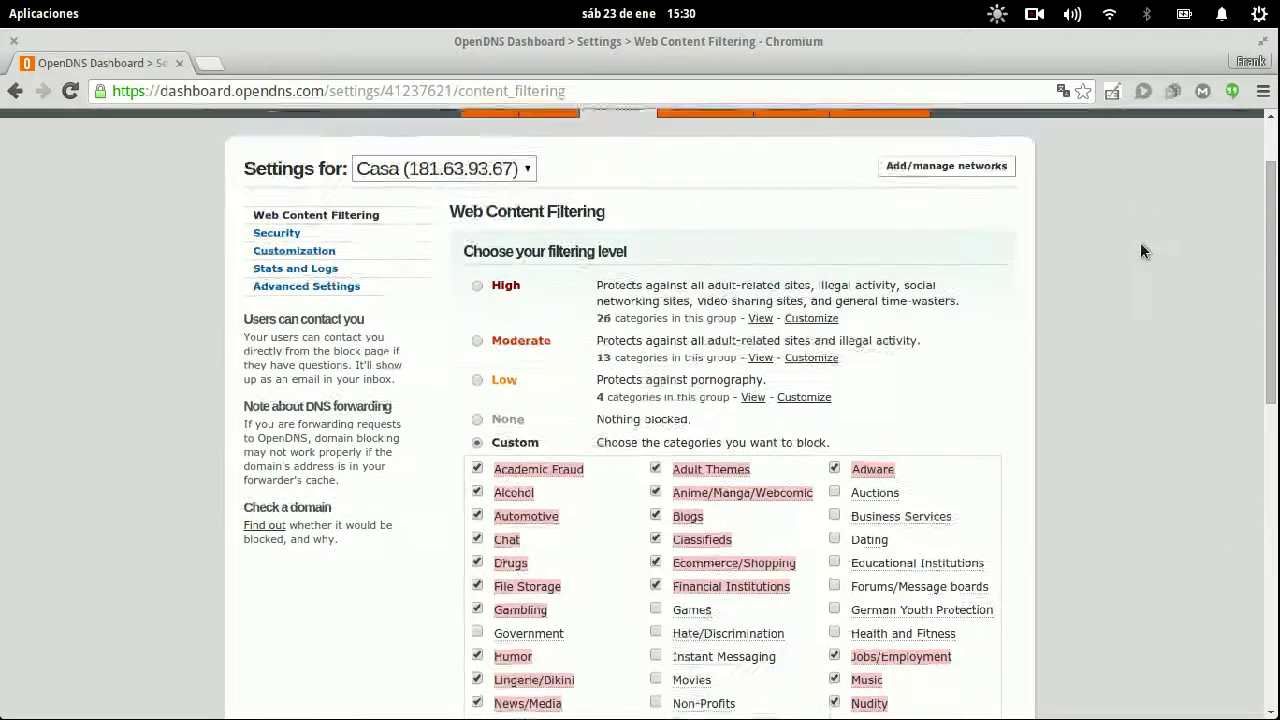
scroll(1123, 332, "down", 3)
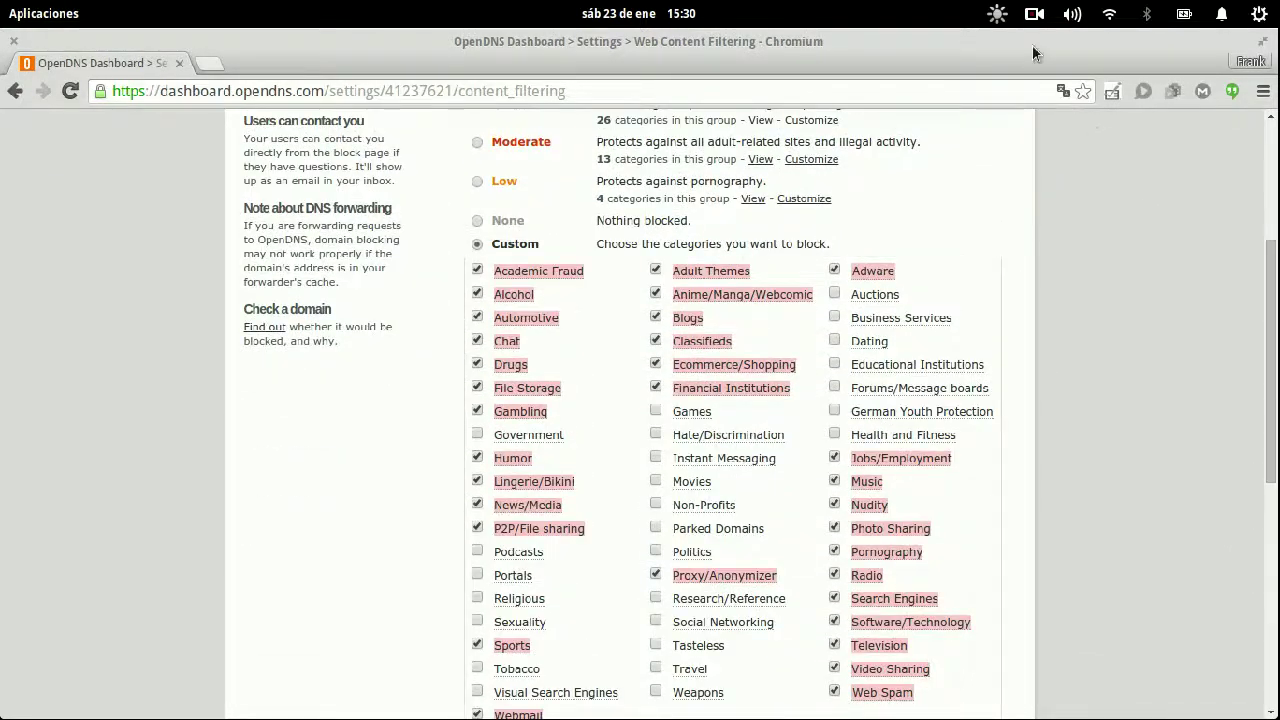
left_click(1034, 13)
left_click(1057, 84)
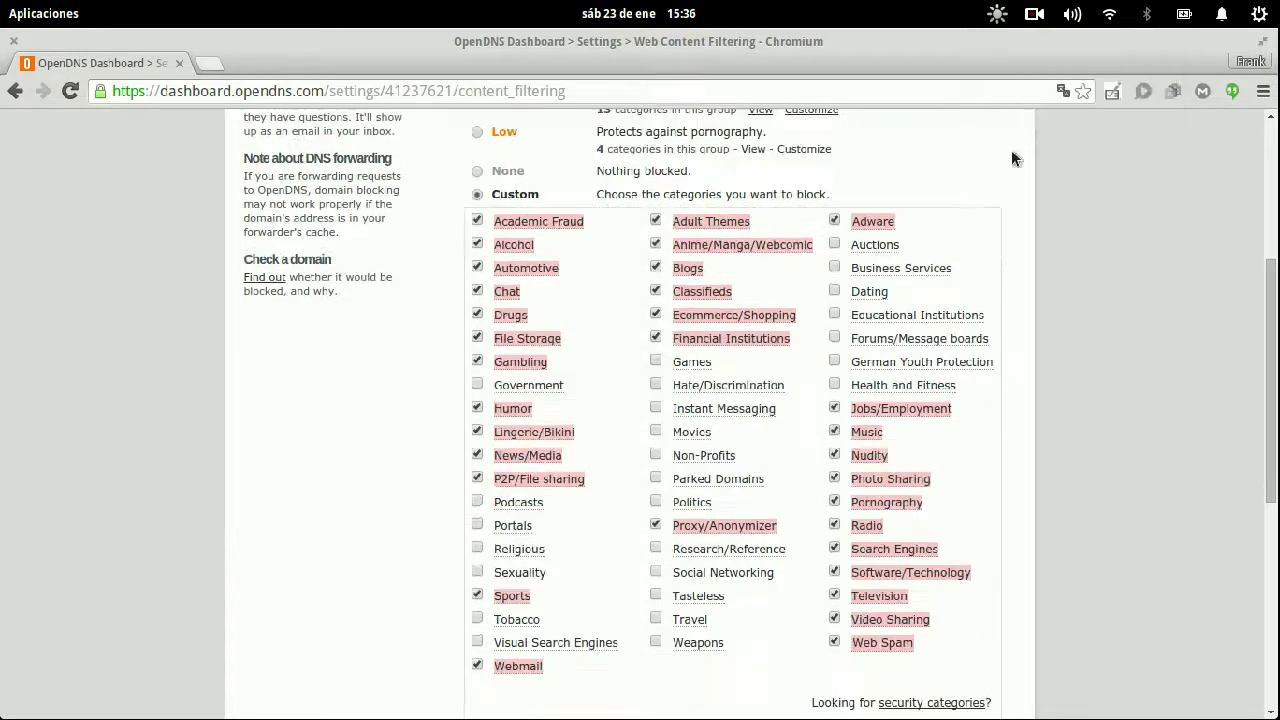
- Open Endian's Proxy HTTP Configuración page (transparent mode, port 8080) and a new tab
key("super")
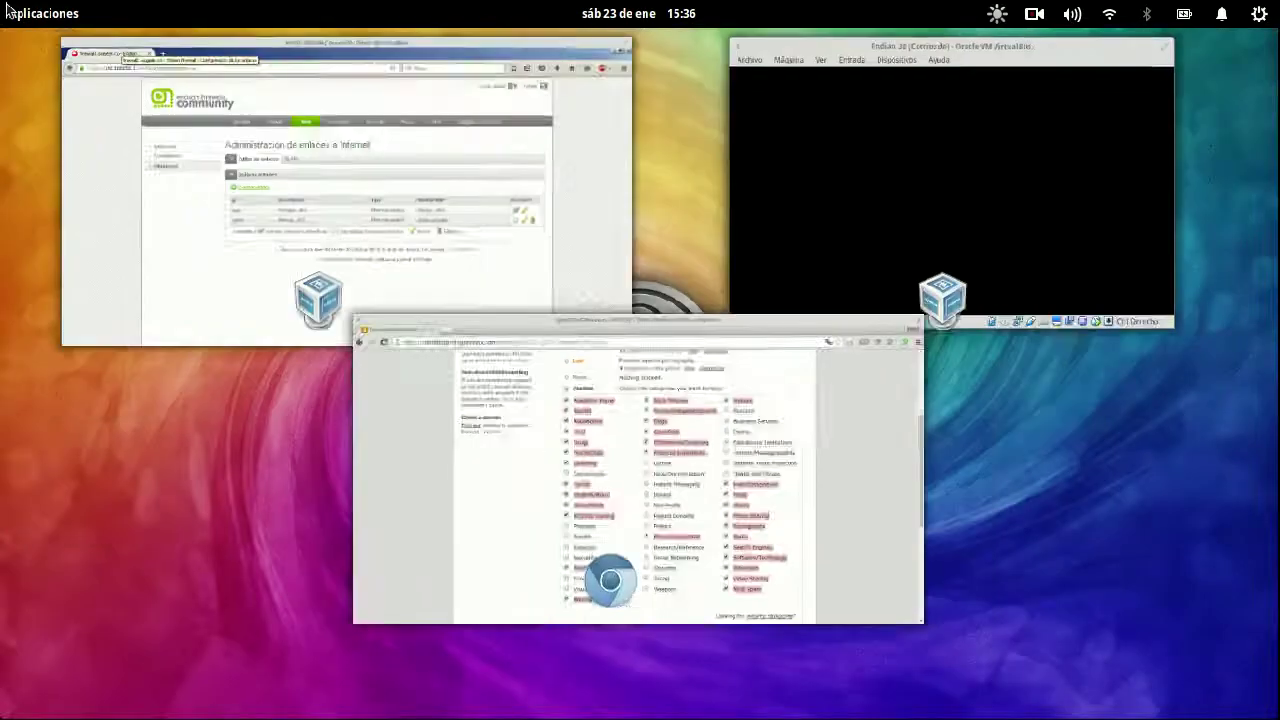
left_click(200, 137)
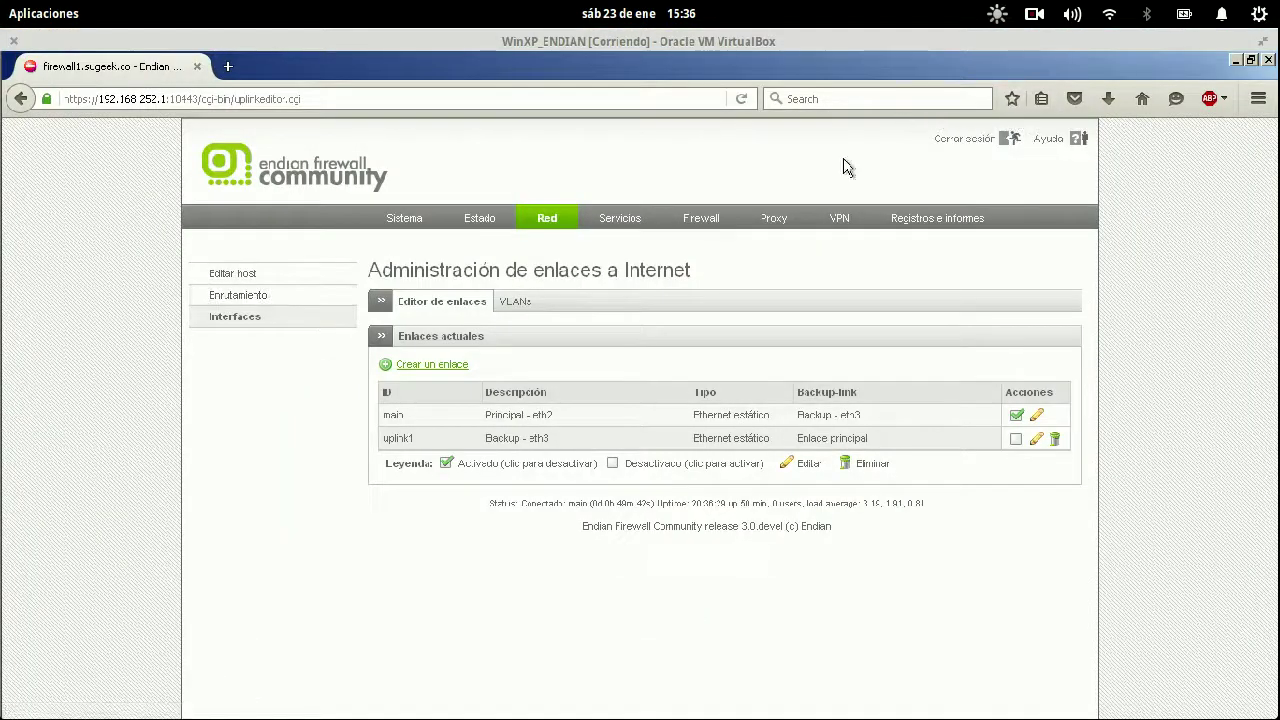
left_click(772, 220)
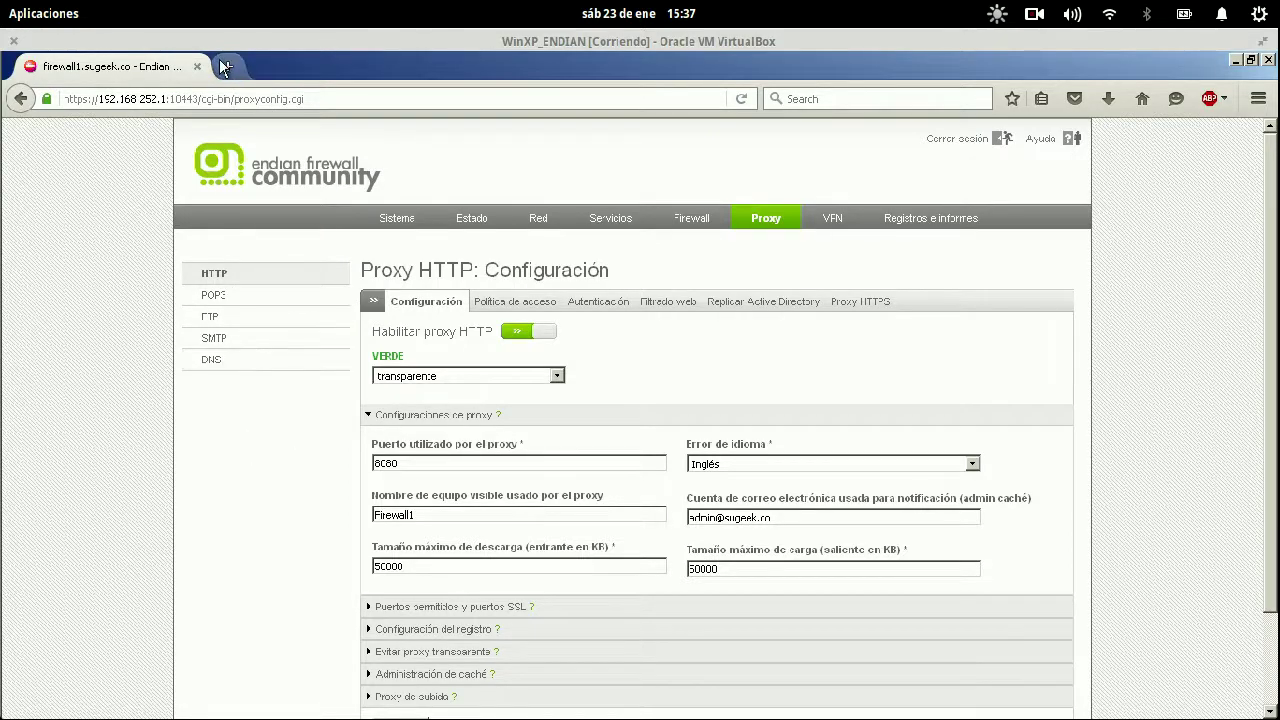
left_click(228, 67)
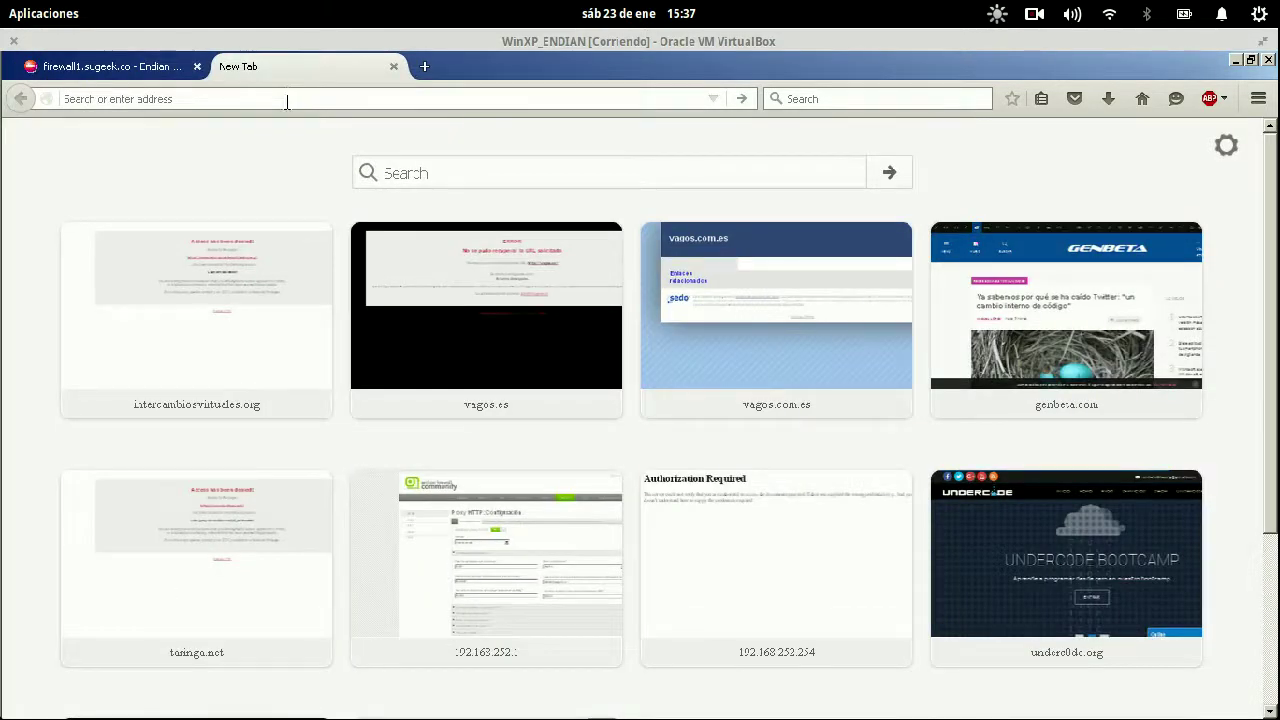
type("www.intercambiosvirtuales.org")
key("Return")
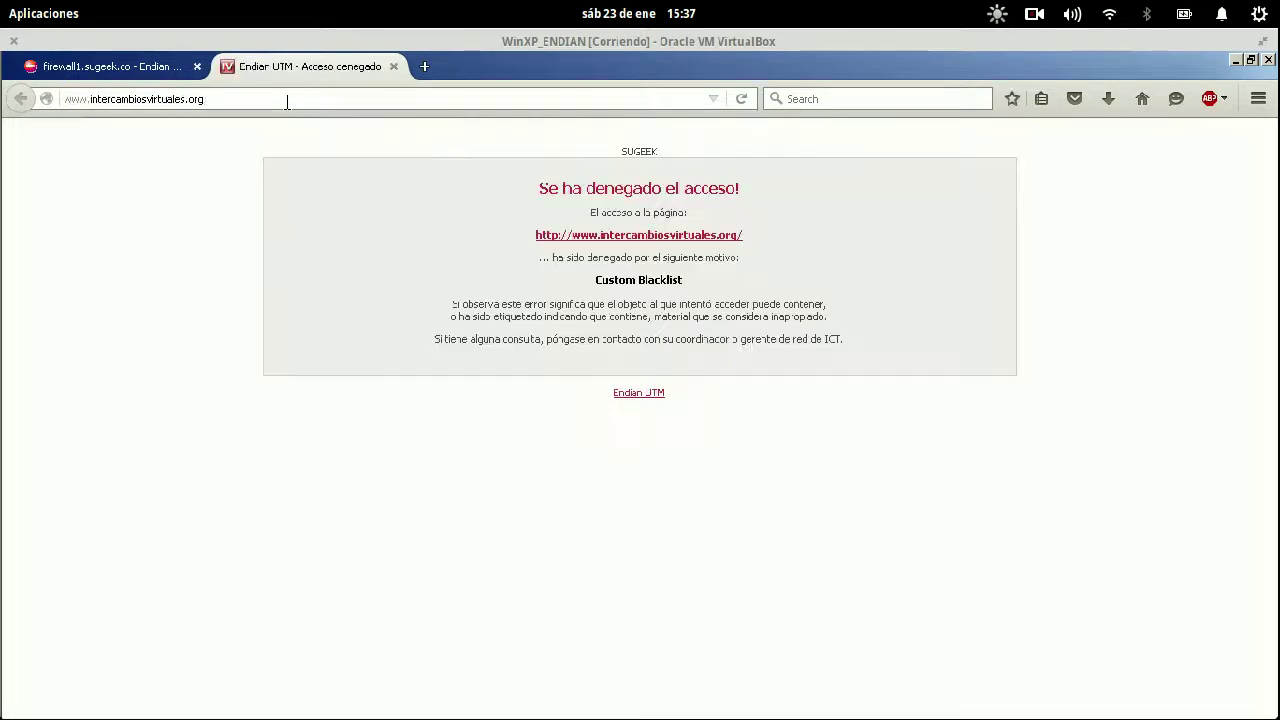
left_click_drag(565, 151, 831, 406)
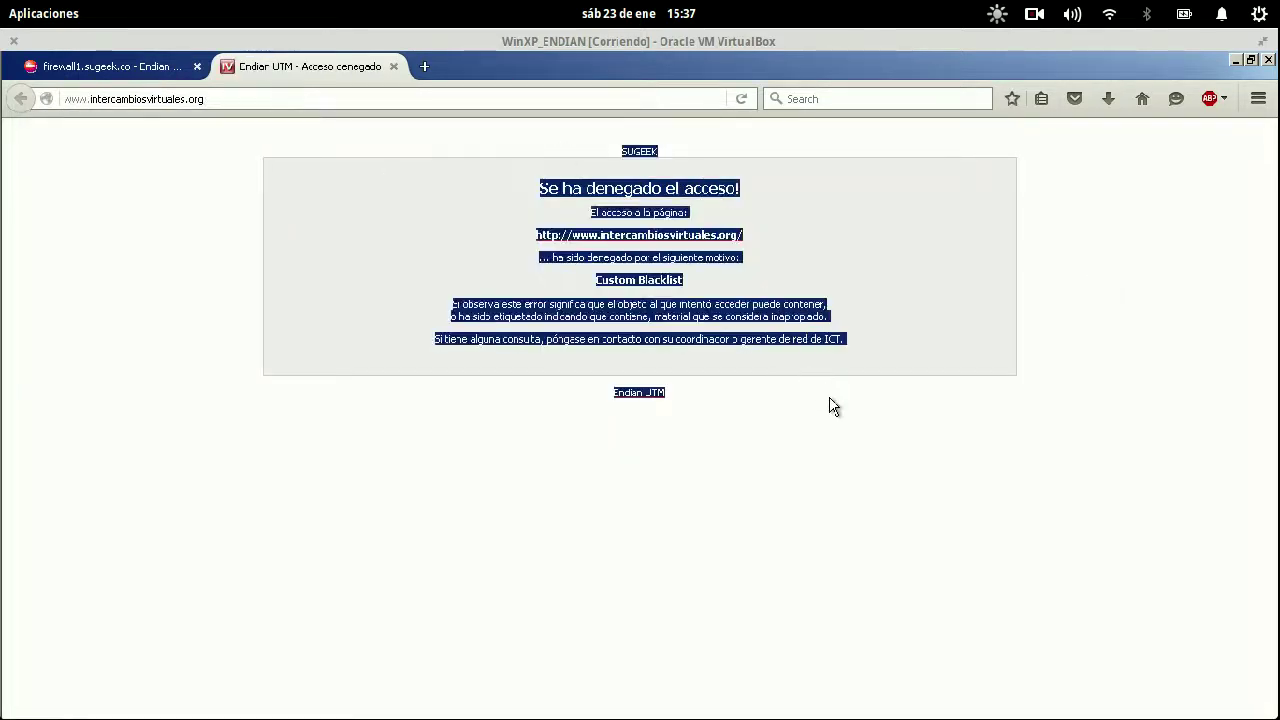
left_click(480, 140)
left_click_drag(480, 147, 877, 363)
left_click(866, 323)
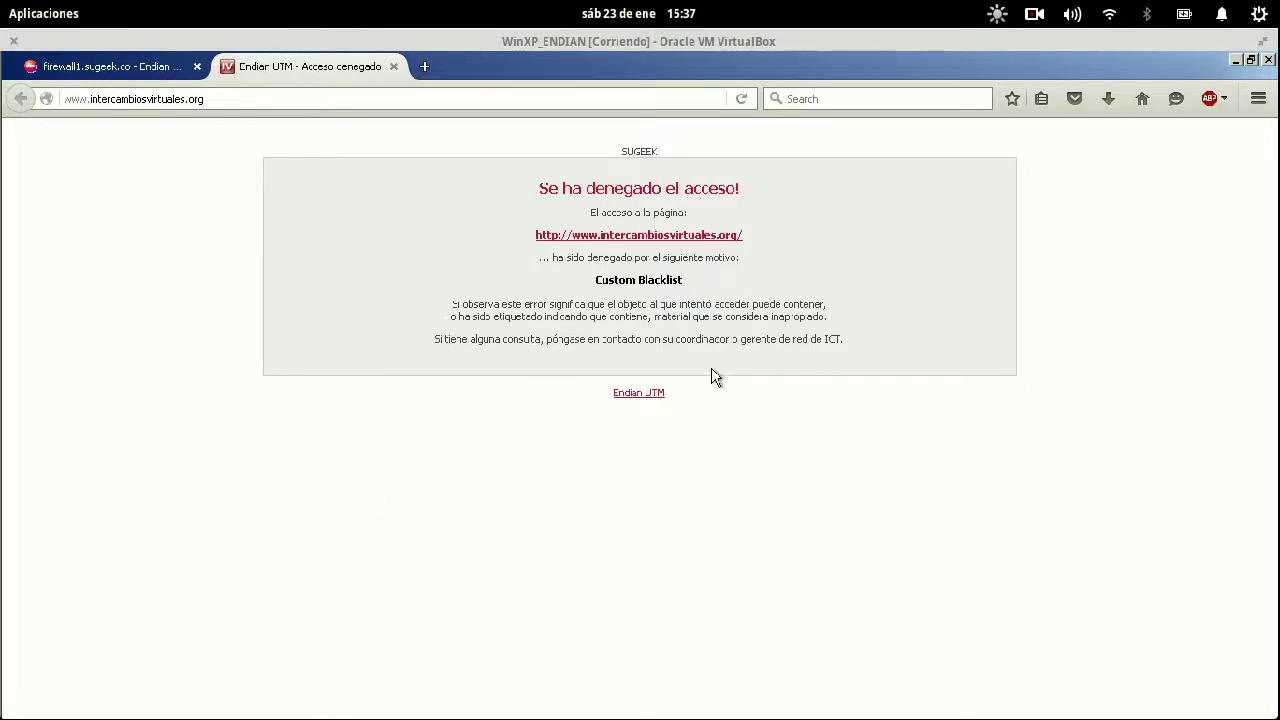
left_click(135, 68)
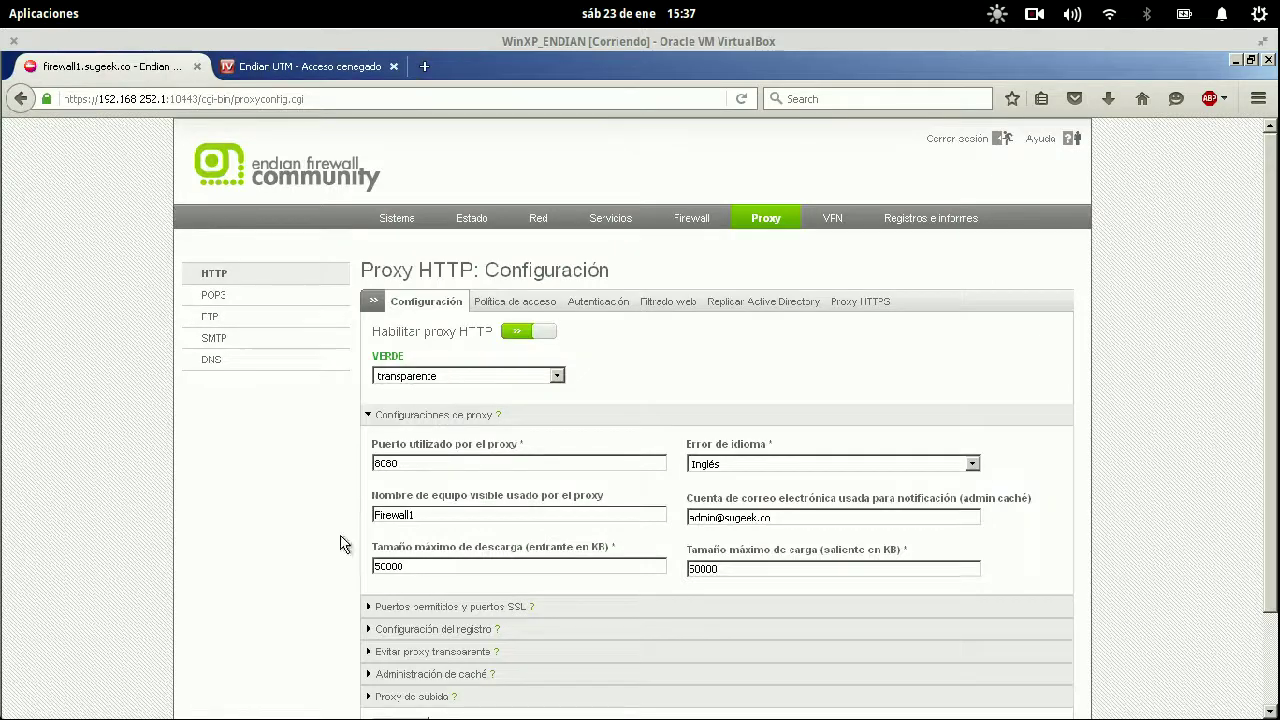
- Add 192.168.252.2 under 'Evitar proxy transparente', then save and apply the proxy configuration
left_click(395, 651)
scroll(300, 575, "down", 1)
scroll(300, 575, "down", 4)
type("192.16")
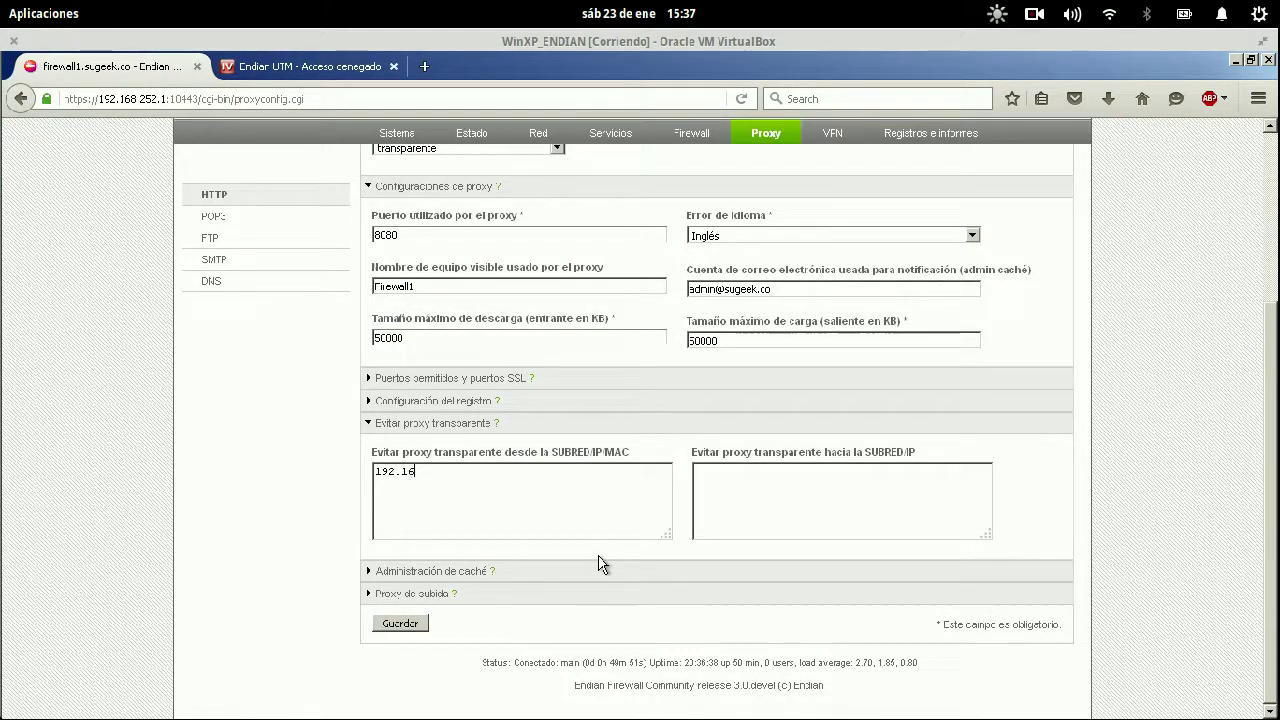
type("8.252.2")
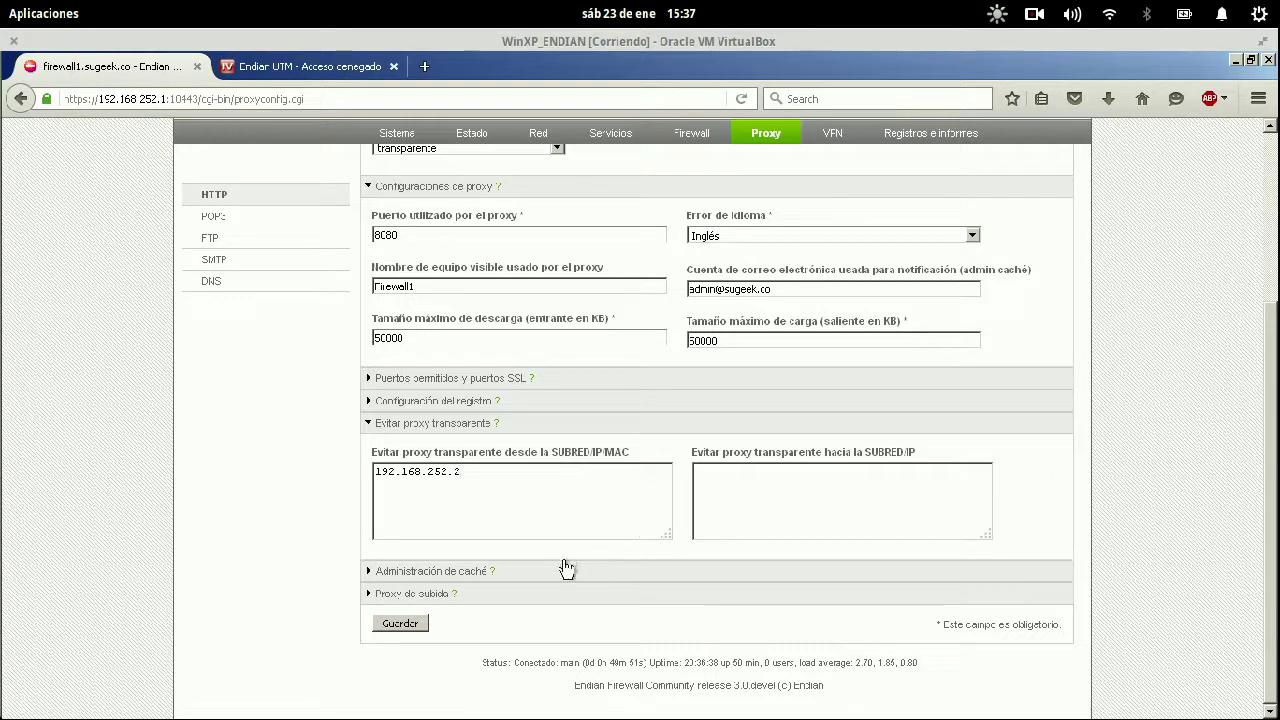
left_click(398, 625)
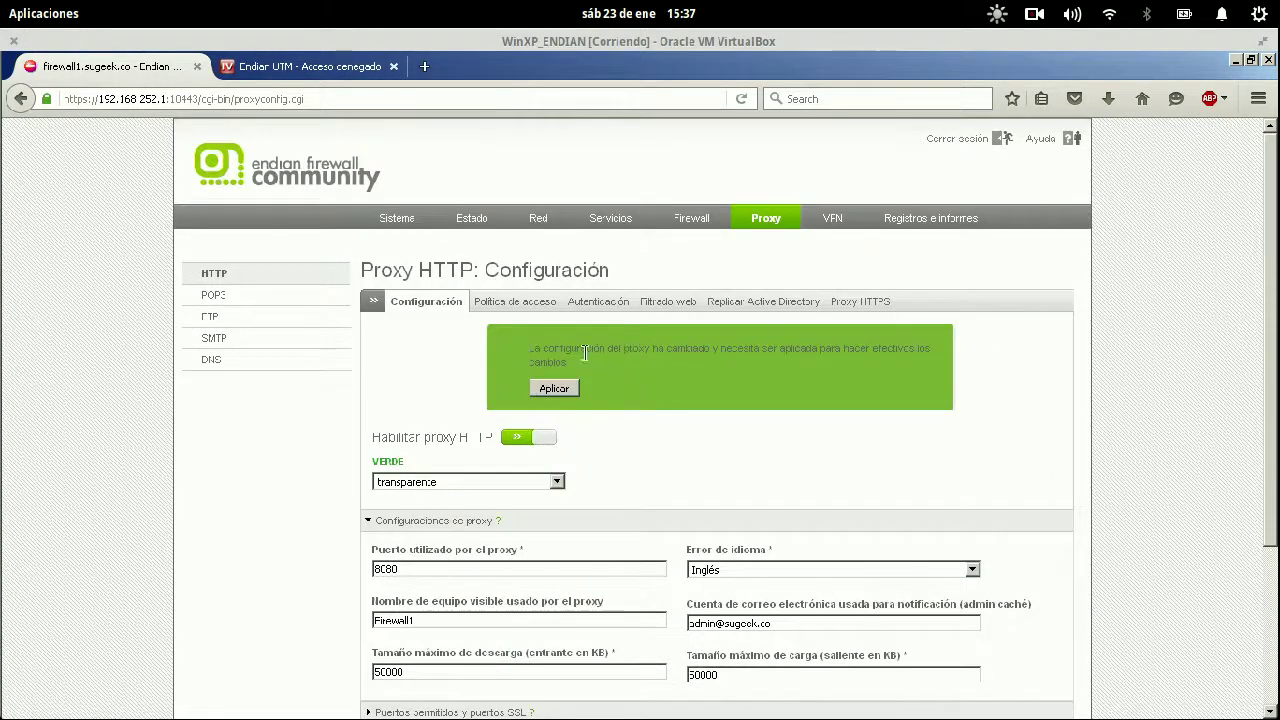
left_click(531, 386)
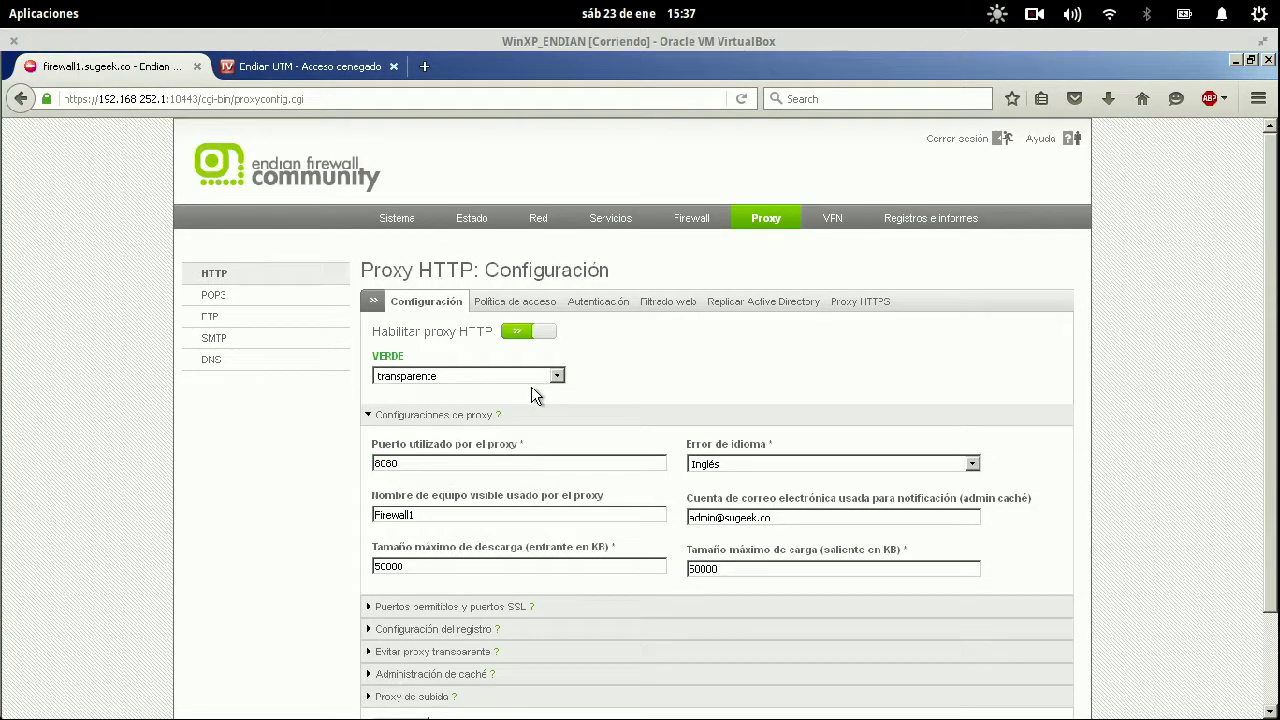
left_click(313, 72)
left_click(76, 66)
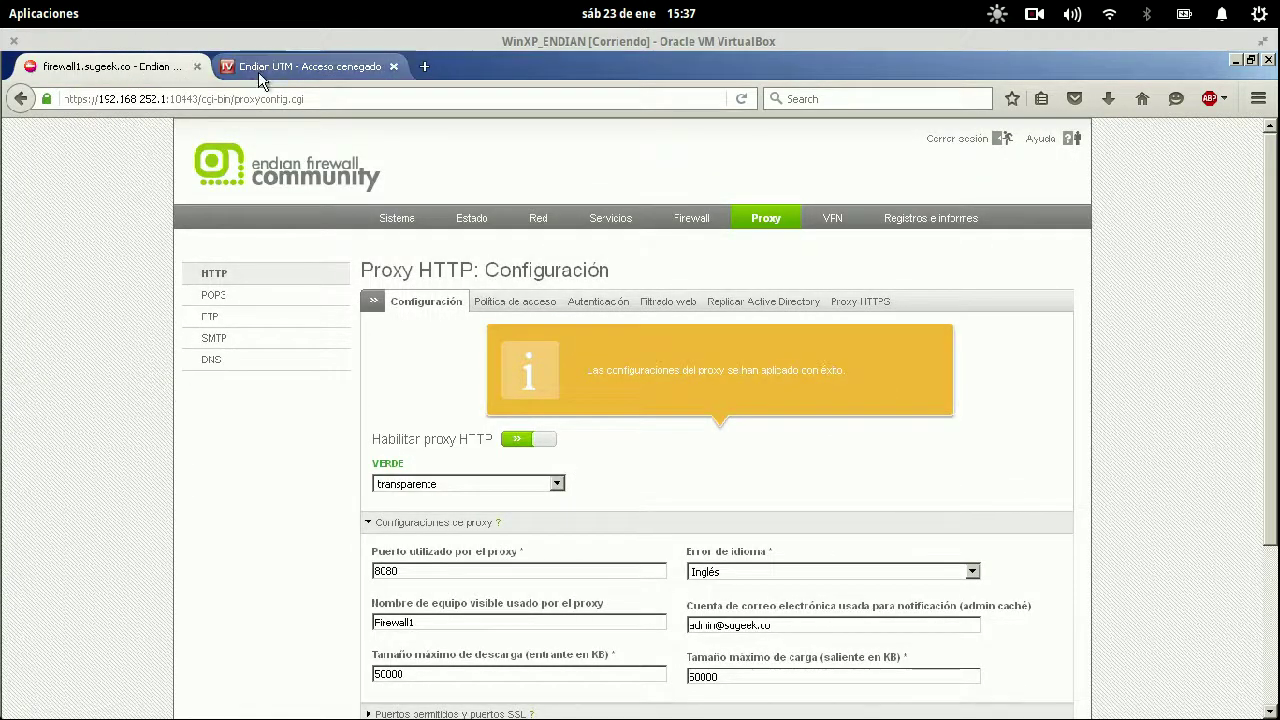
left_click(264, 72)
left_click(239, 100)
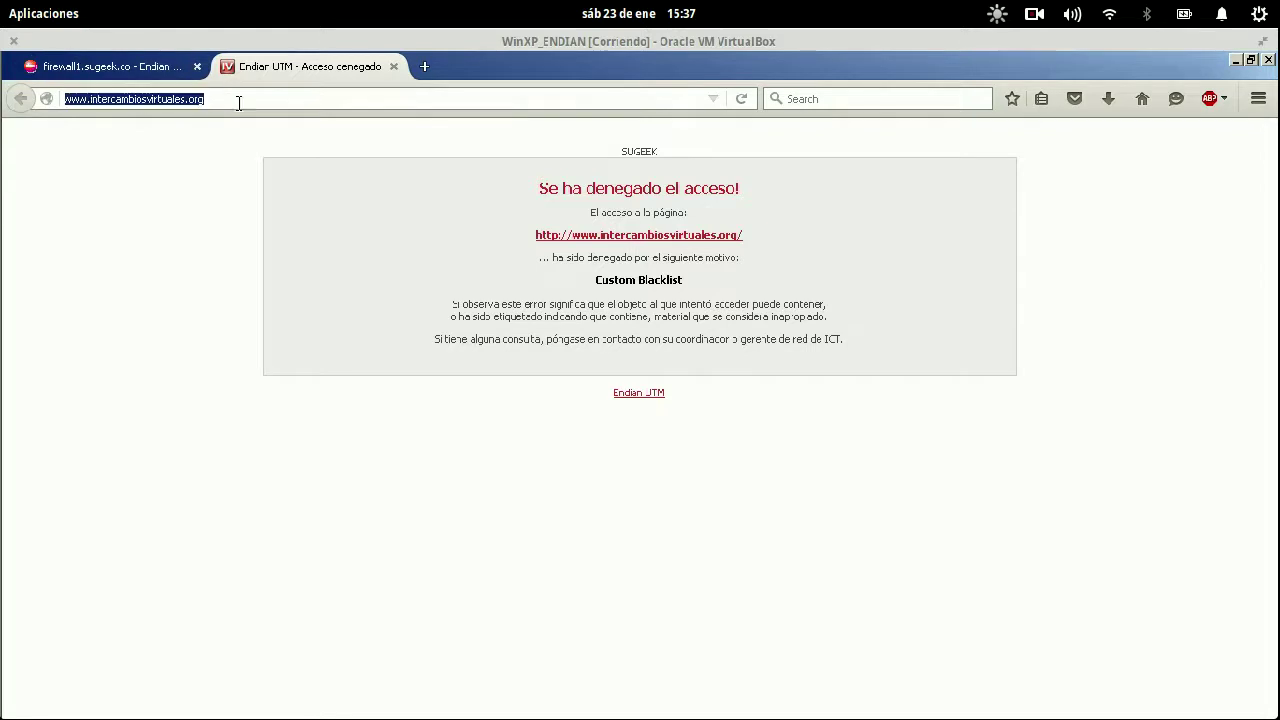
left_click(310, 130)
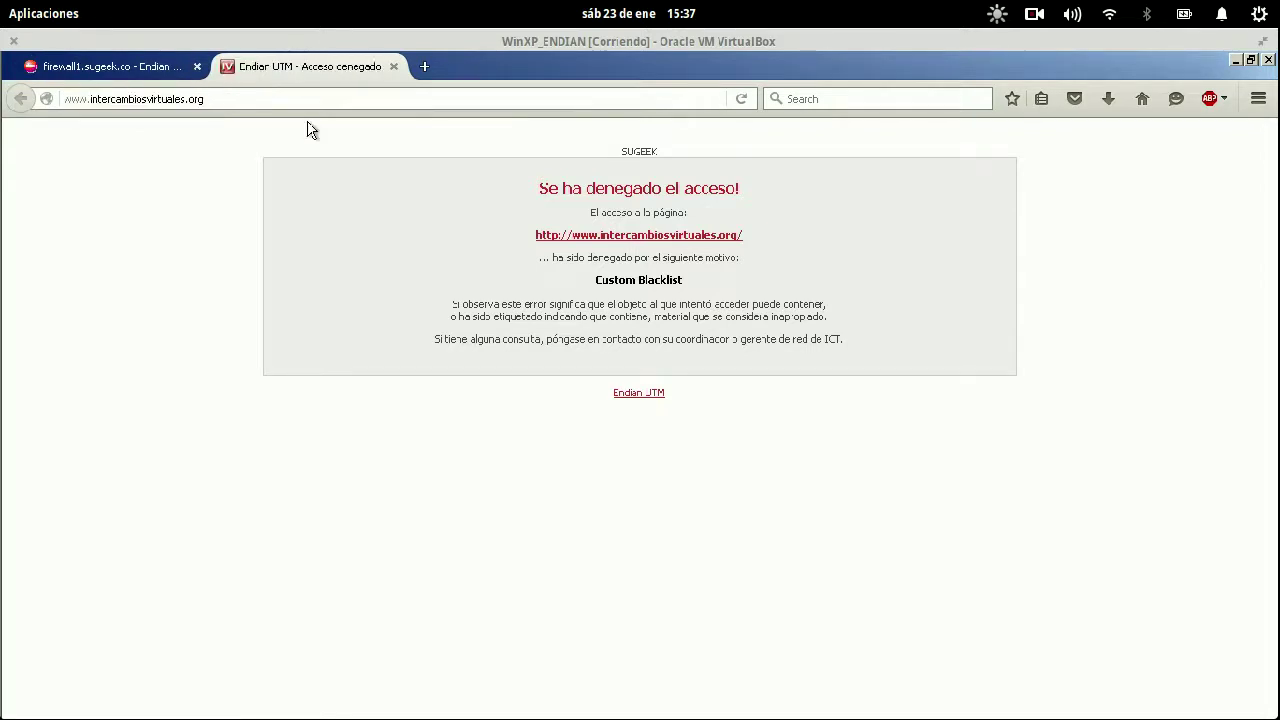
key("F5")
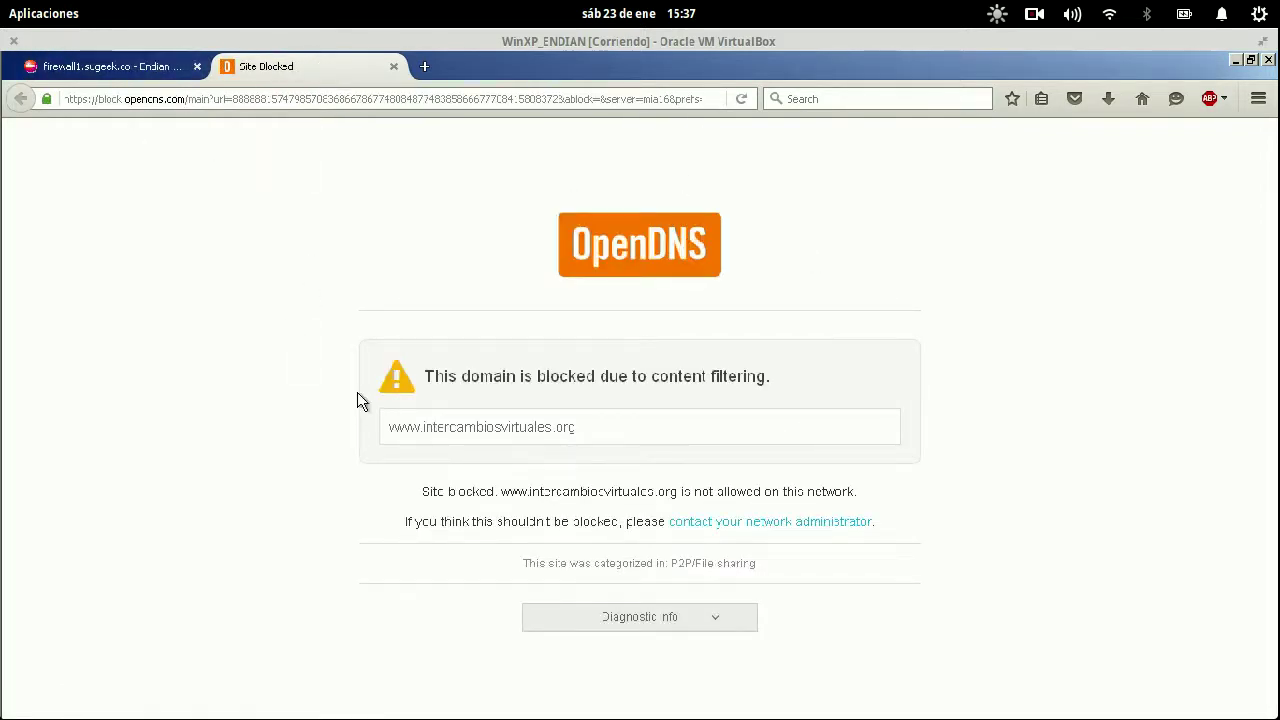
left_click_drag(680, 417, 342, 422)
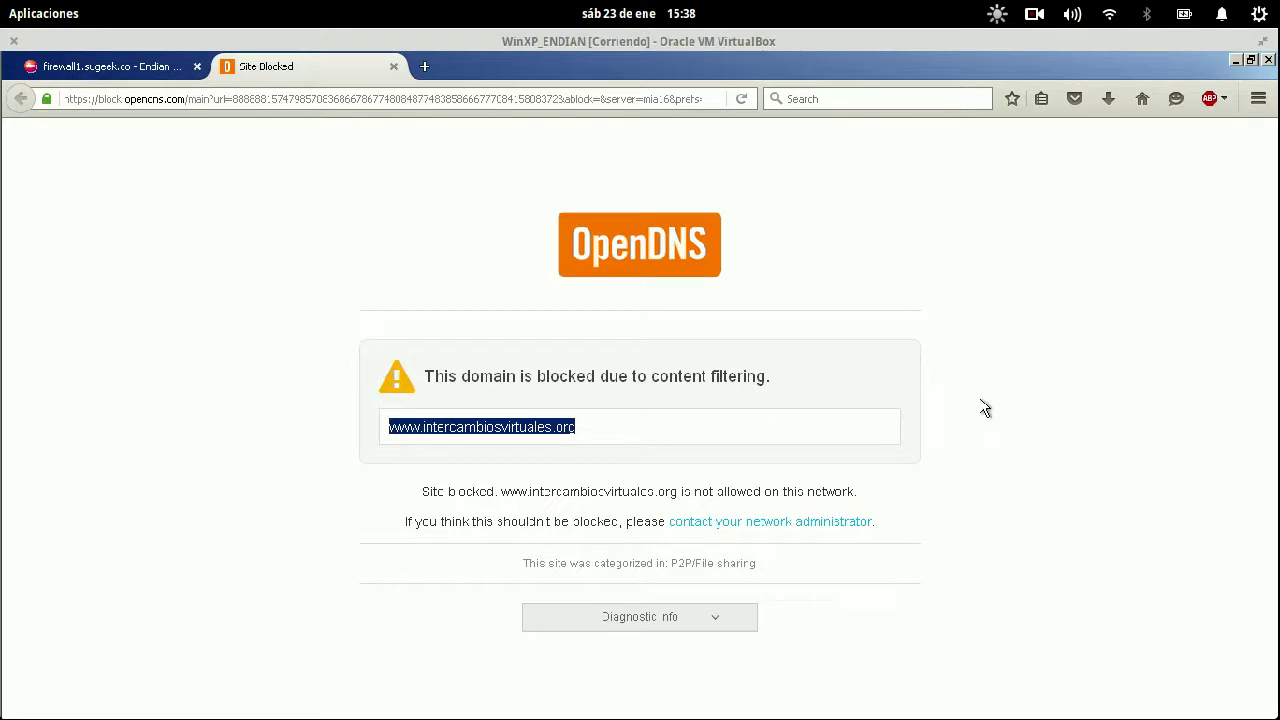
left_click_drag(551, 189, 797, 290)
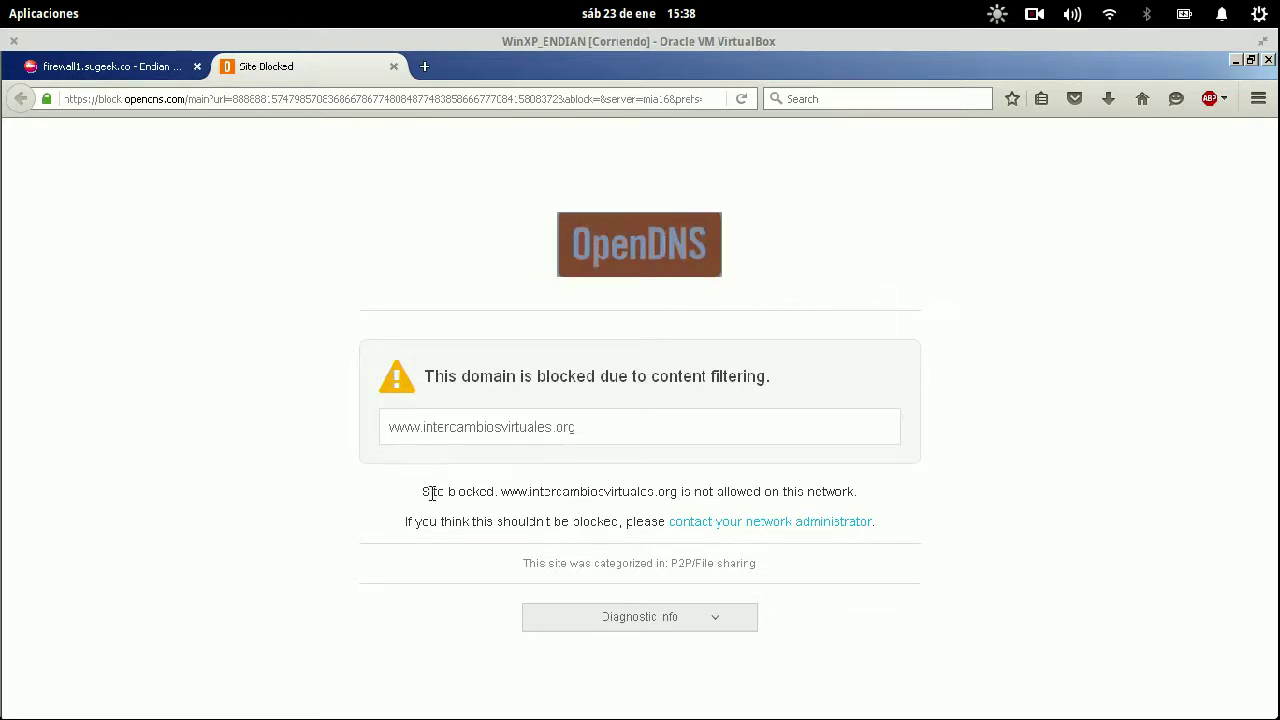
left_click_drag(408, 500, 945, 503)
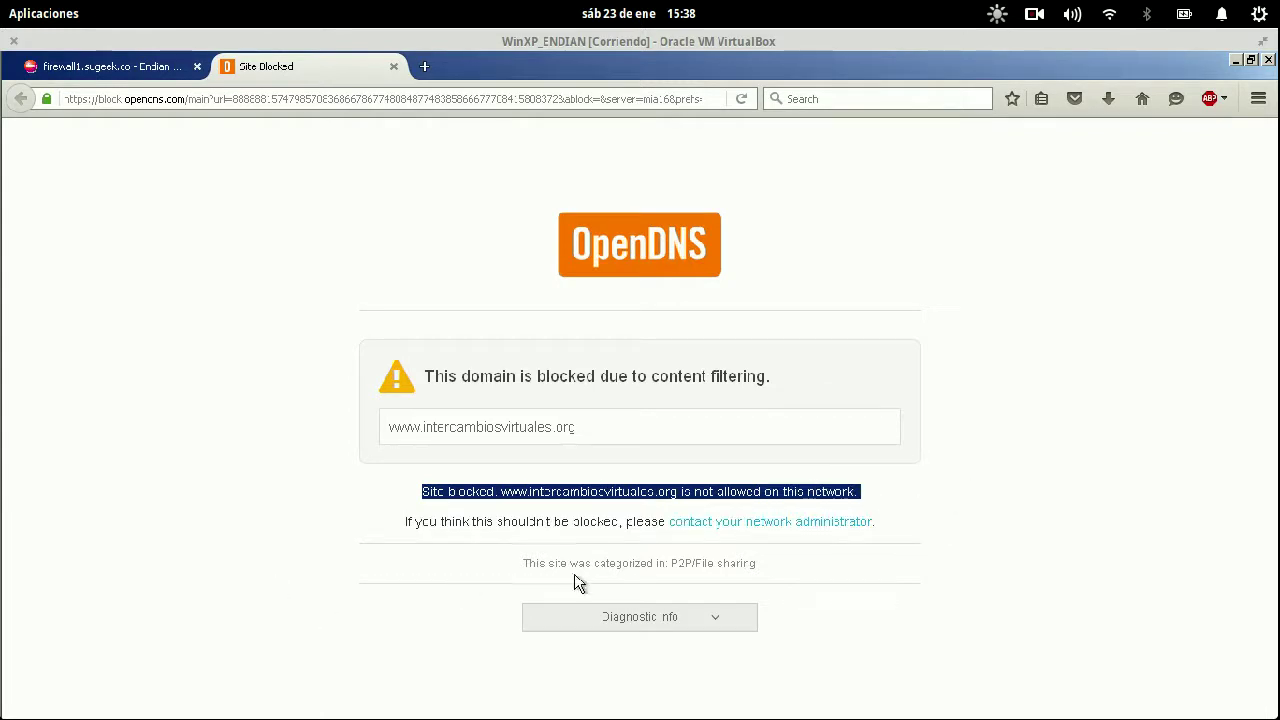
- View the administrator contact form, compare with the OpenDNS category settings, then return to the firewall tab
left_click(728, 524)
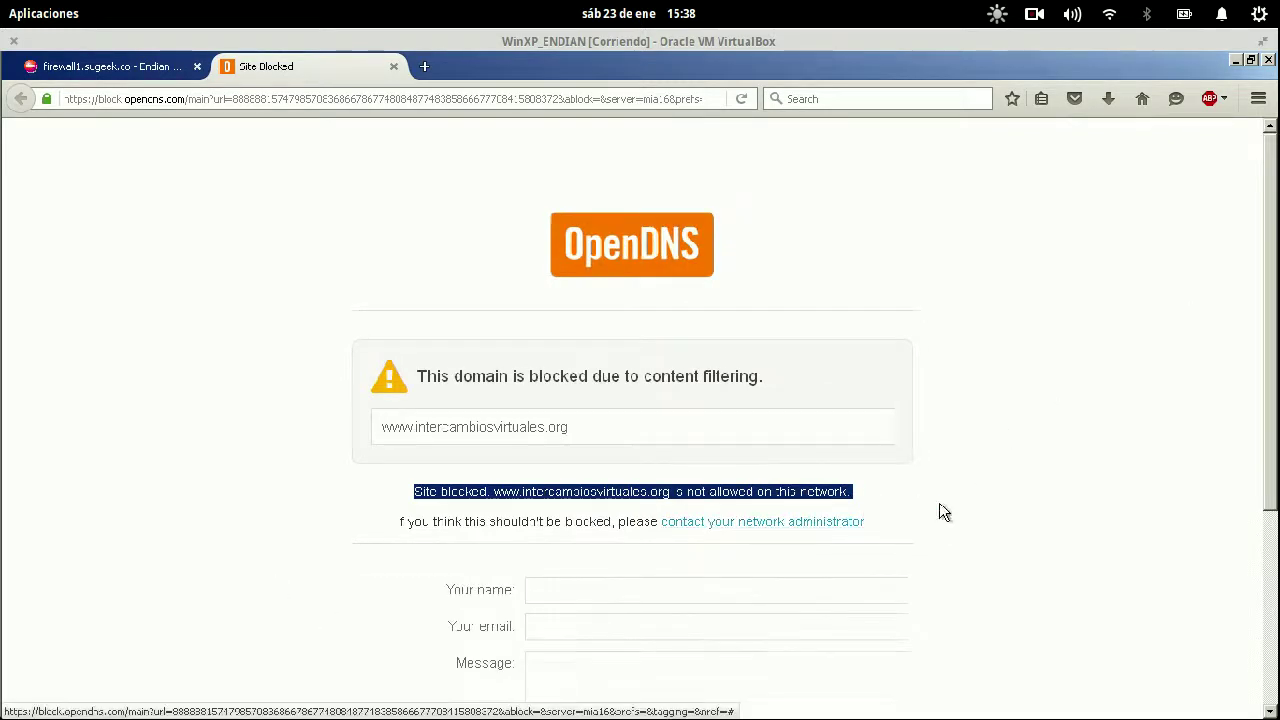
scroll(777, 571, "down", 5)
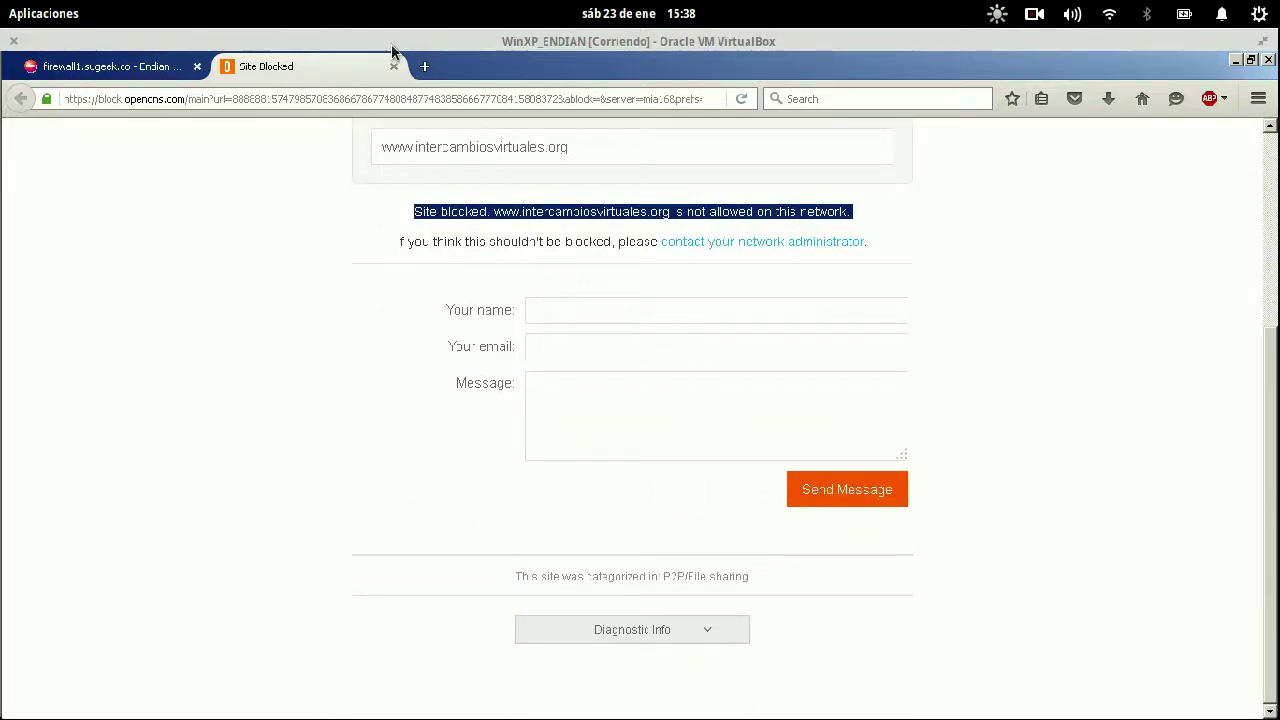
key("super")
left_click(612, 370)
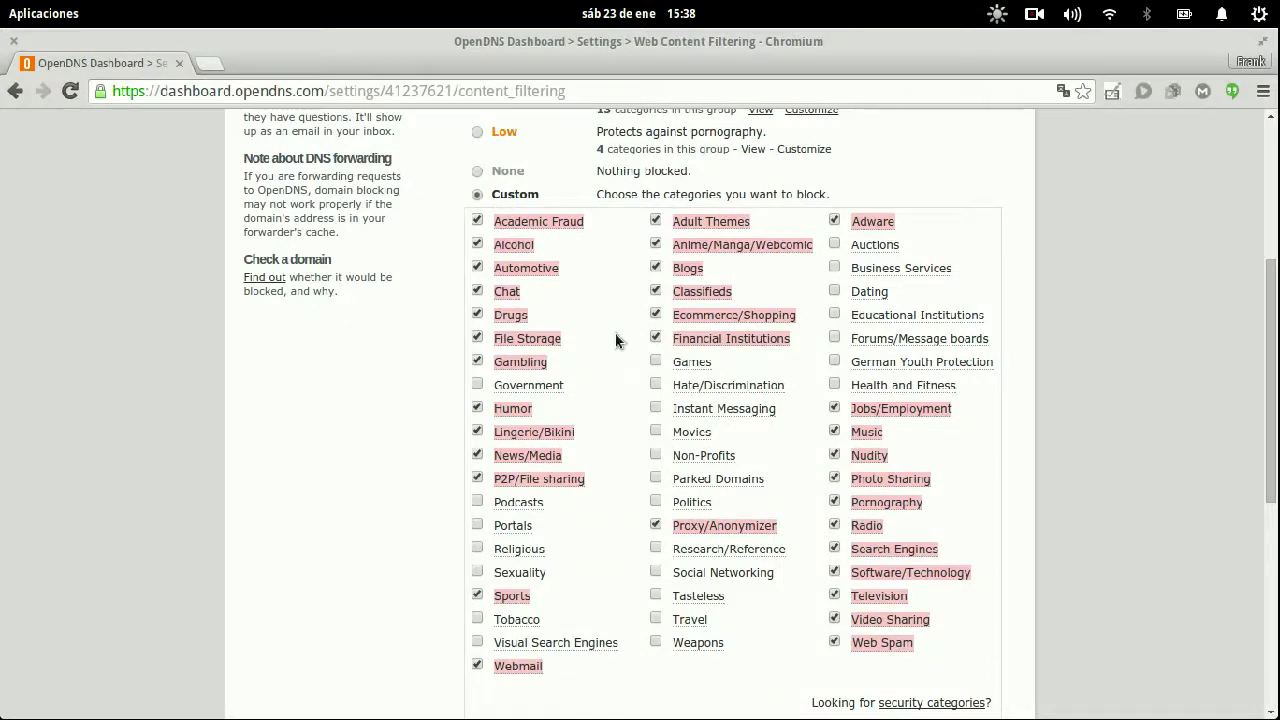
key("super")
left_click(243, 194)
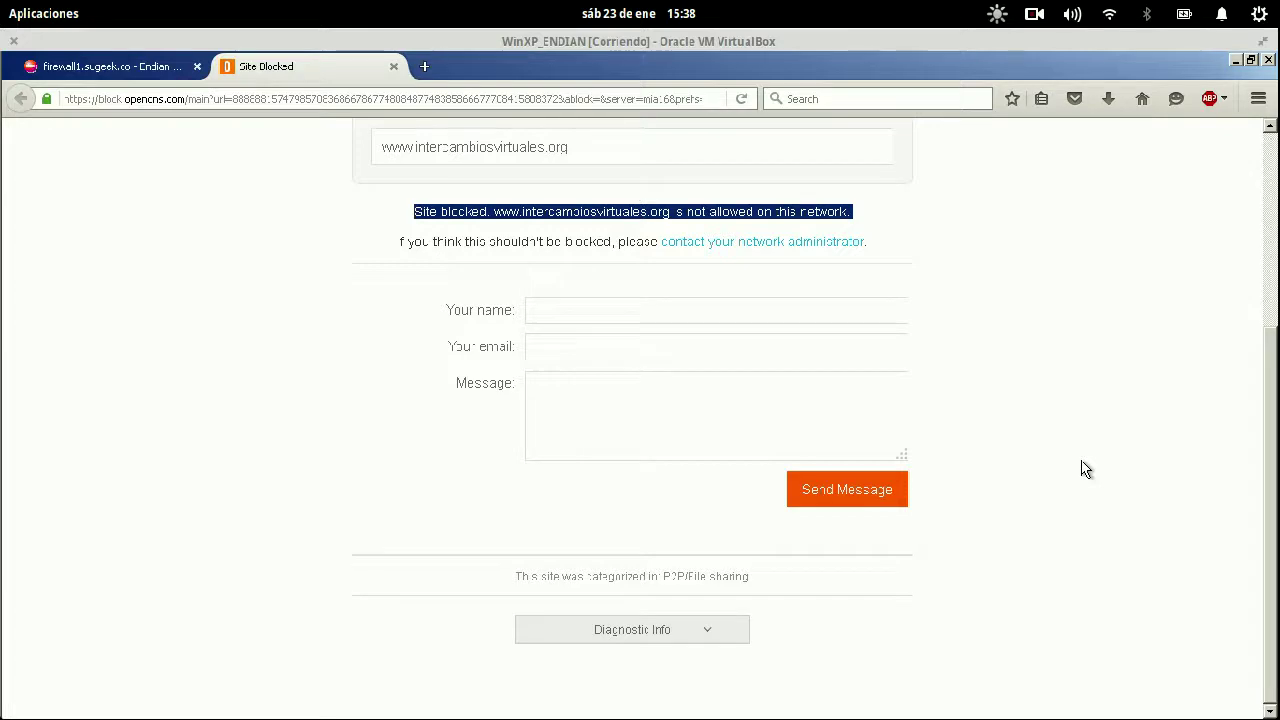
scroll(600, 280, "up", 5)
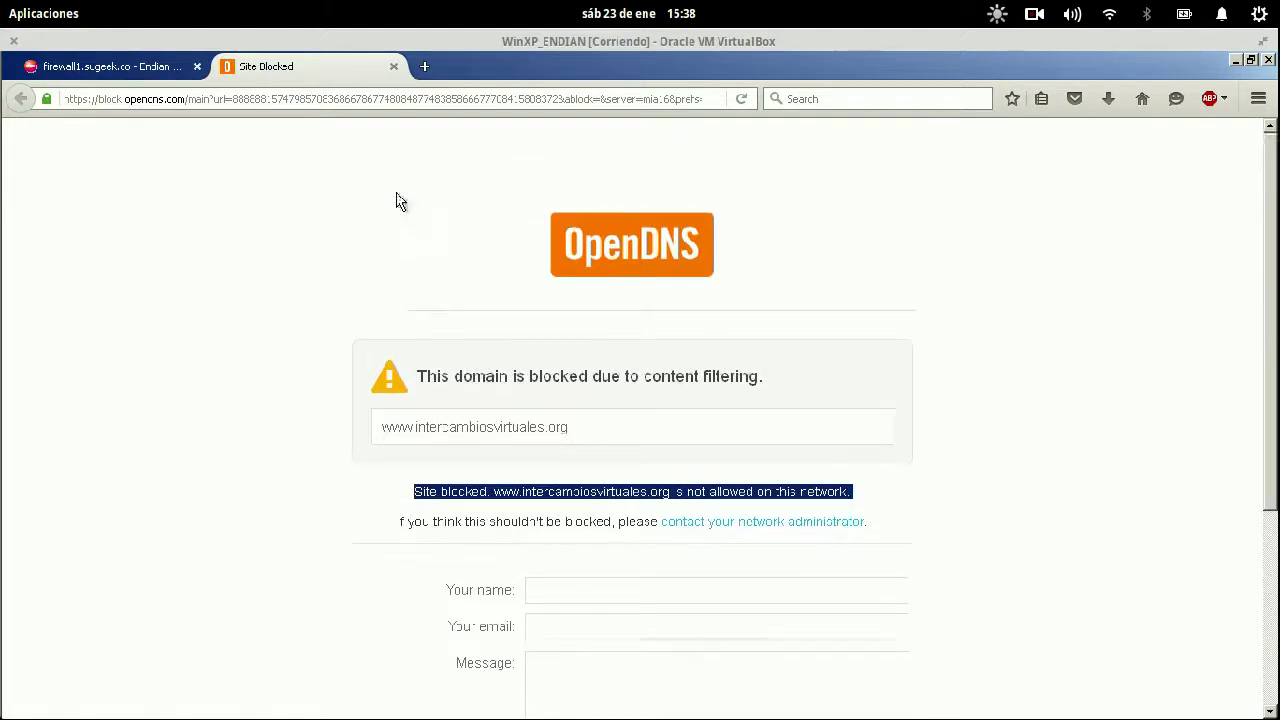
left_click(148, 70)
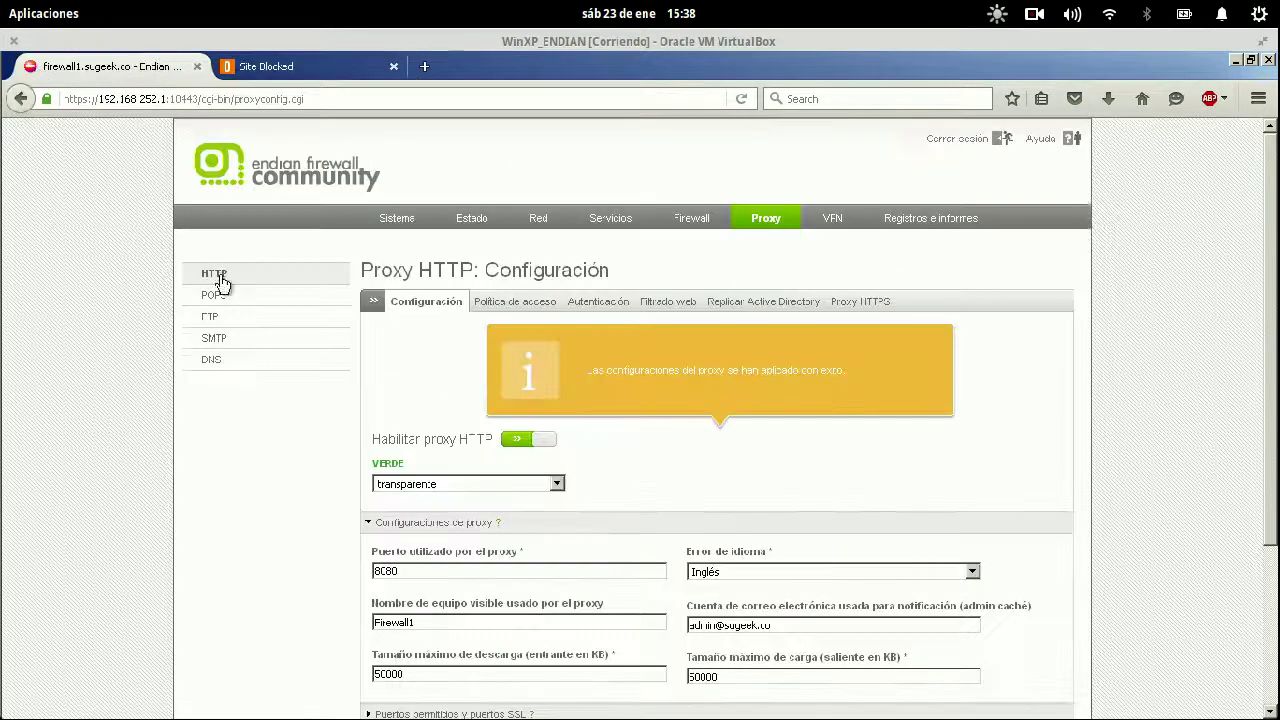
- Clear the transparent-proxy bypass address, save and apply the proxy configuration, and open a new tab
scroll(370, 555, "down", 4)
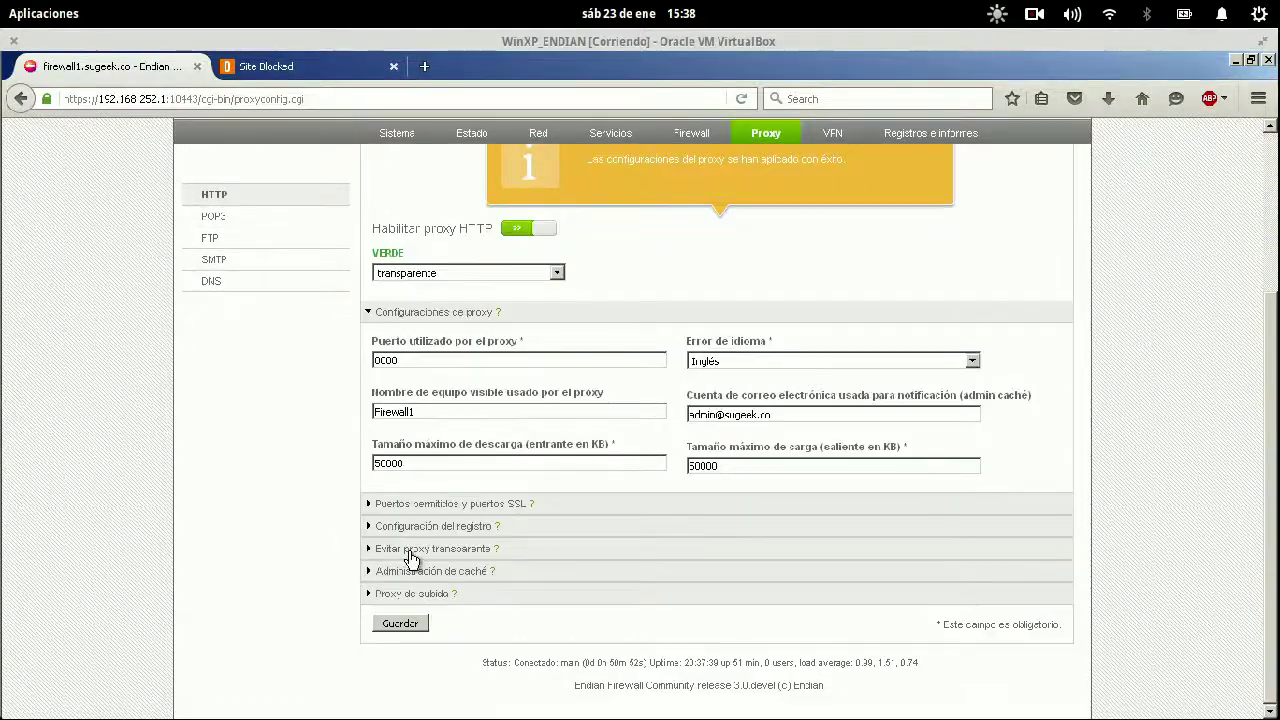
left_click(405, 550)
left_click(512, 590)
key("ctrl+a")
key("BackSpace")
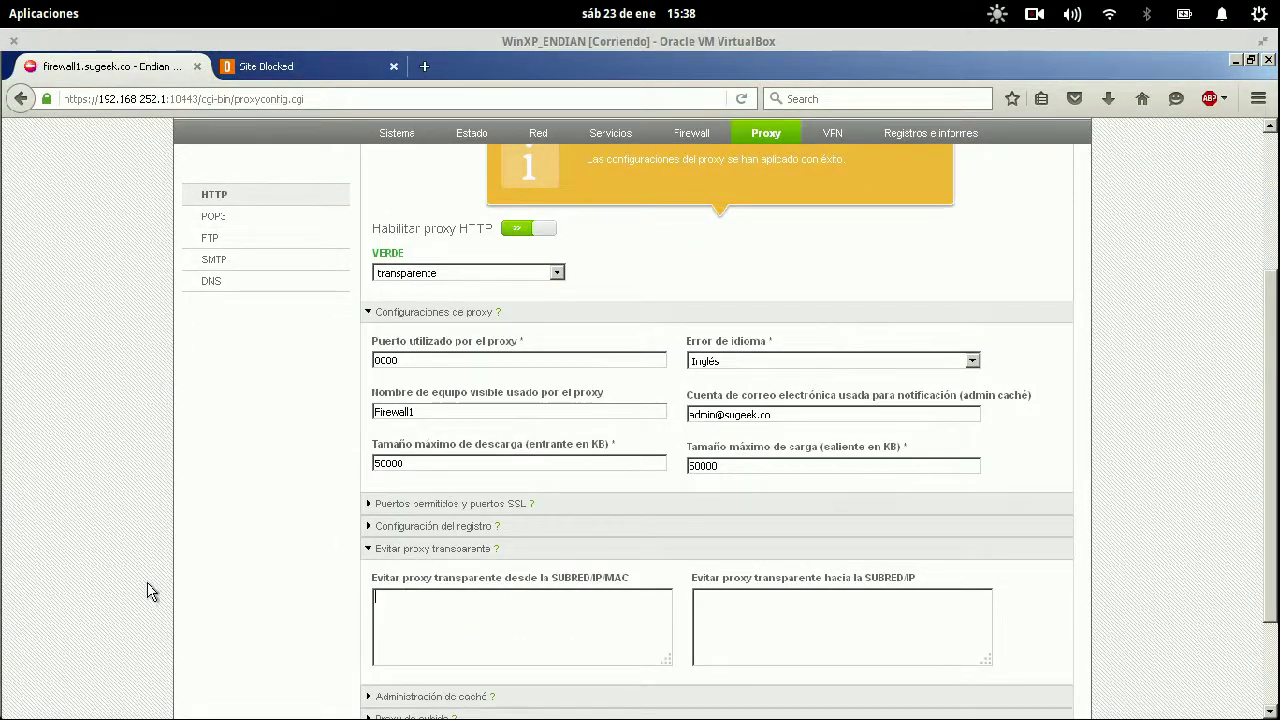
scroll(192, 513, "down", 2)
left_click(400, 642)
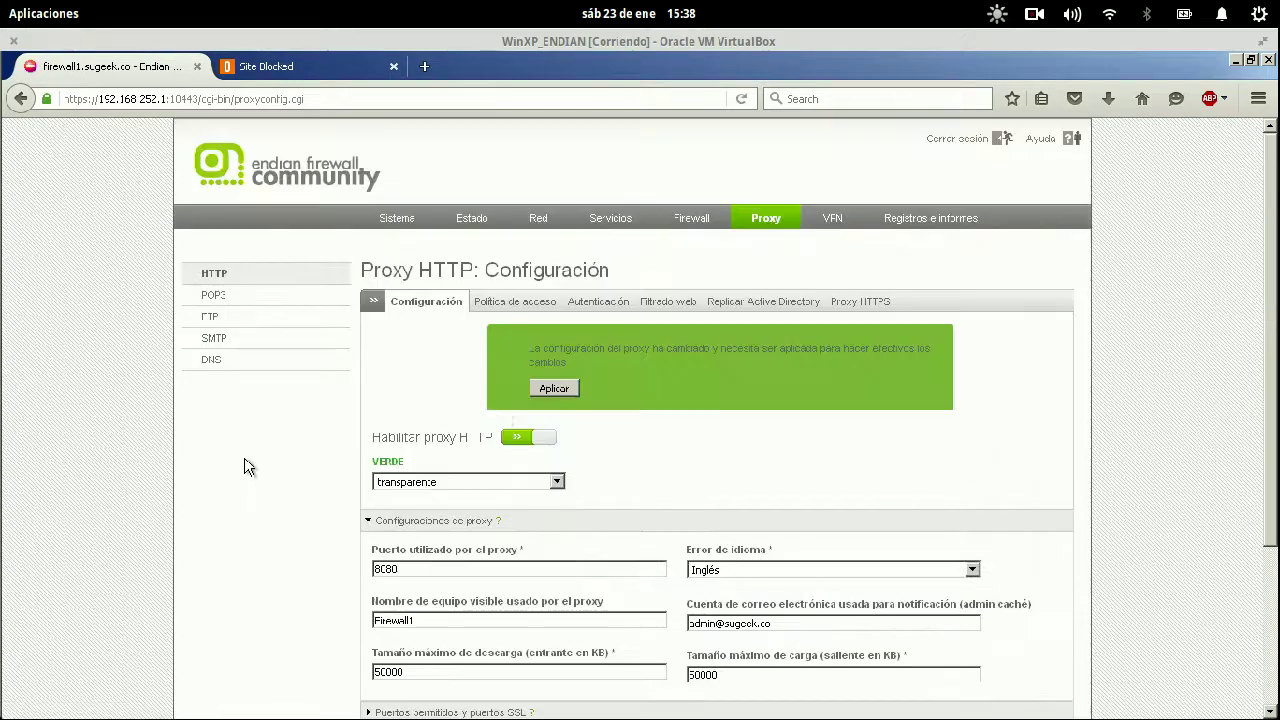
left_click(544, 389)
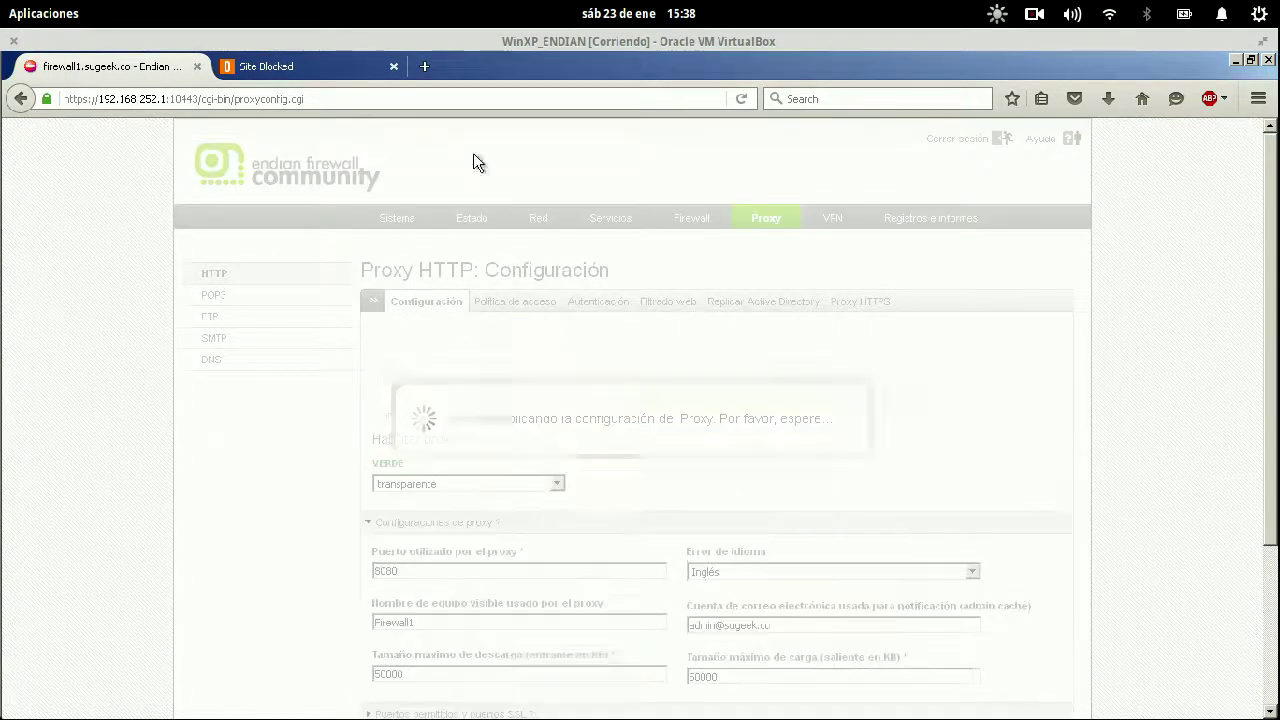
left_click(424, 66)
- Load taringa and confirm Endian denies it as category-domains-social_networks
type("taringa.com/")
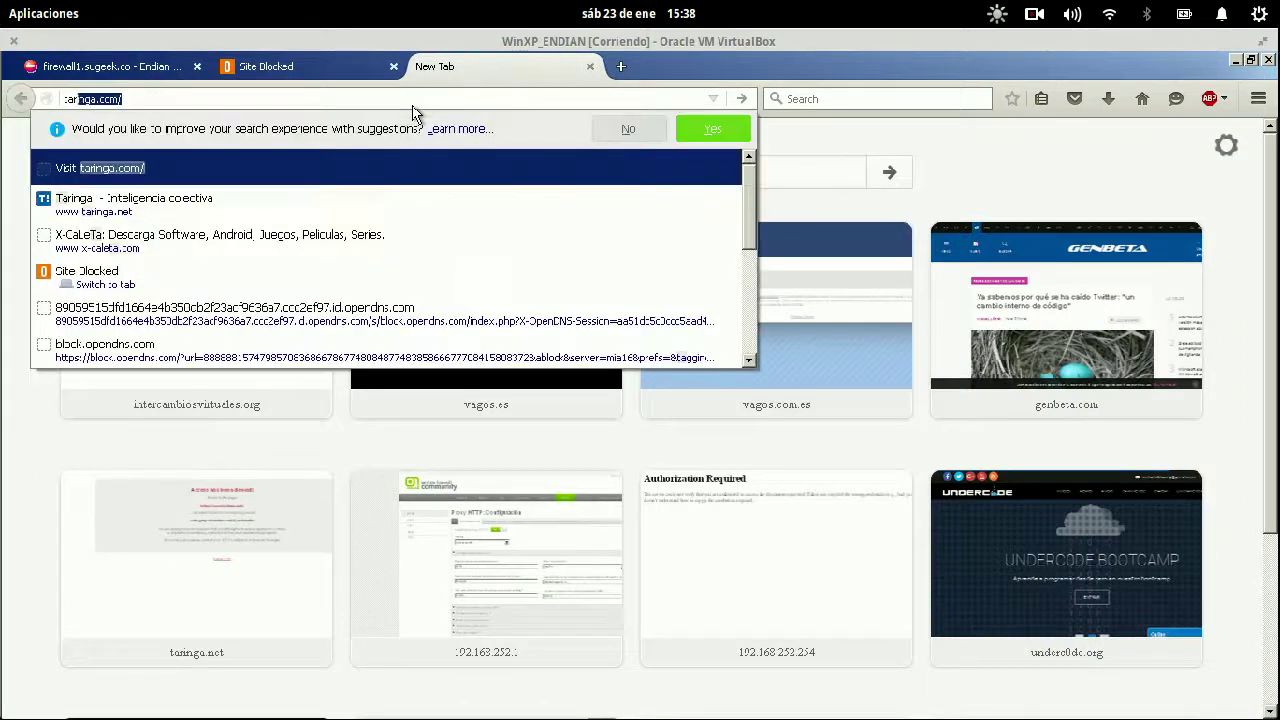
key("Return")
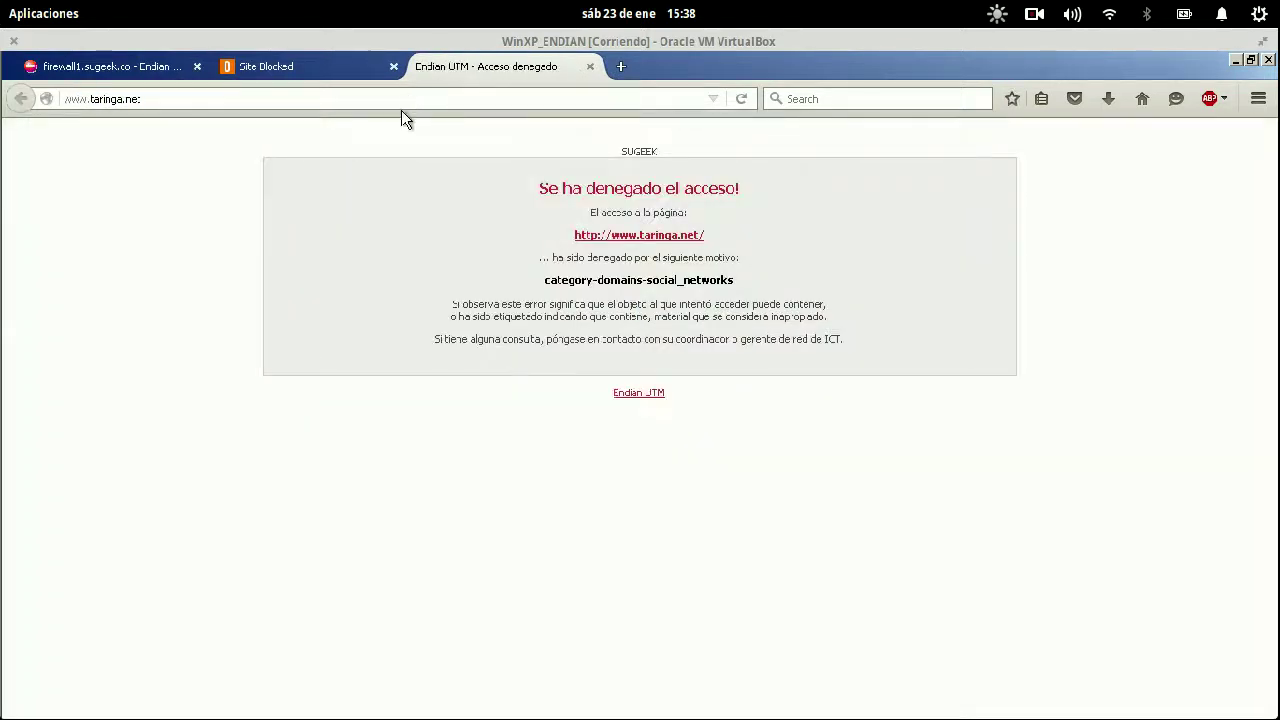
left_click_drag(752, 285, 540, 290)
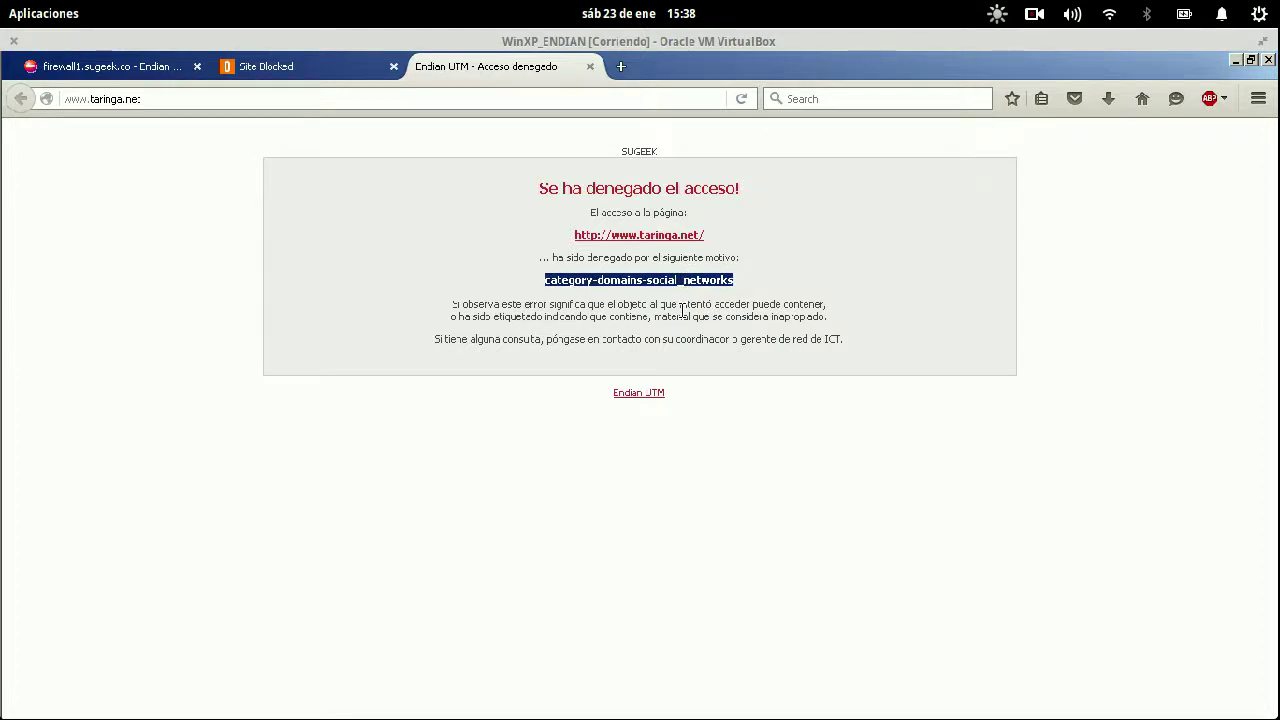
- Load gizmodo.es and confirm OpenDNS blocks it as News/Media
left_click(451, 96)
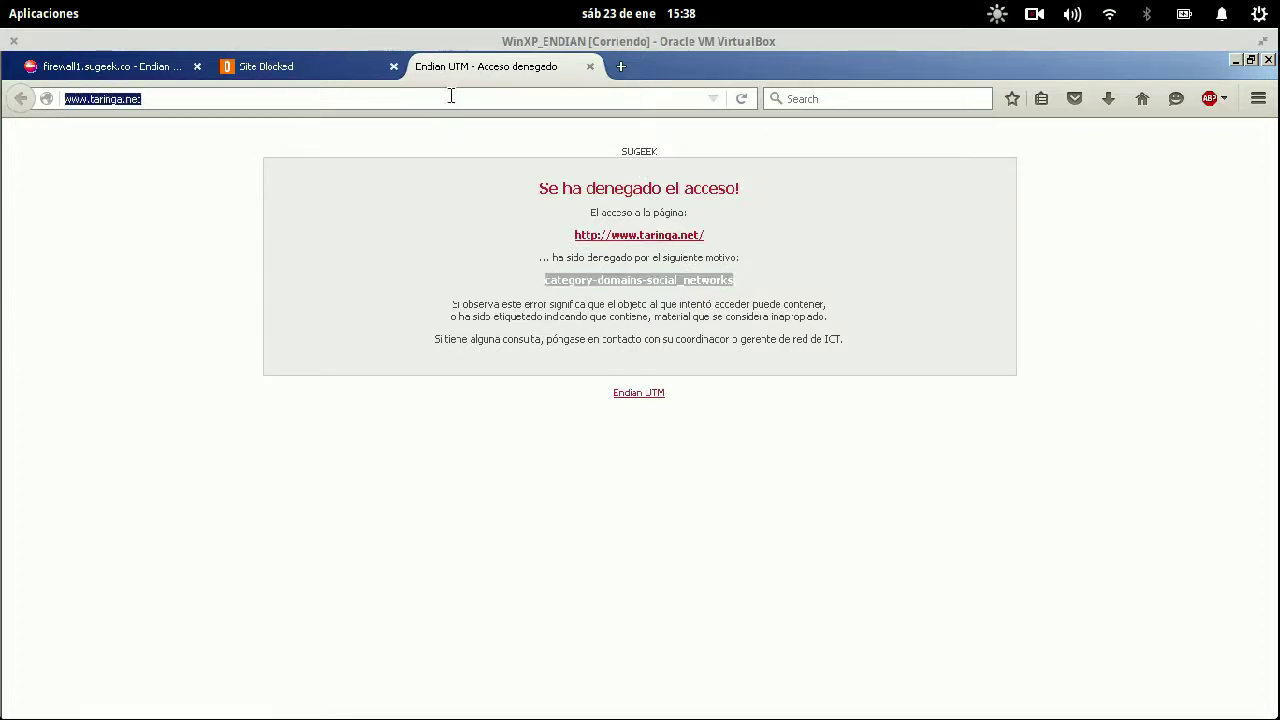
type("gizmodo.es")
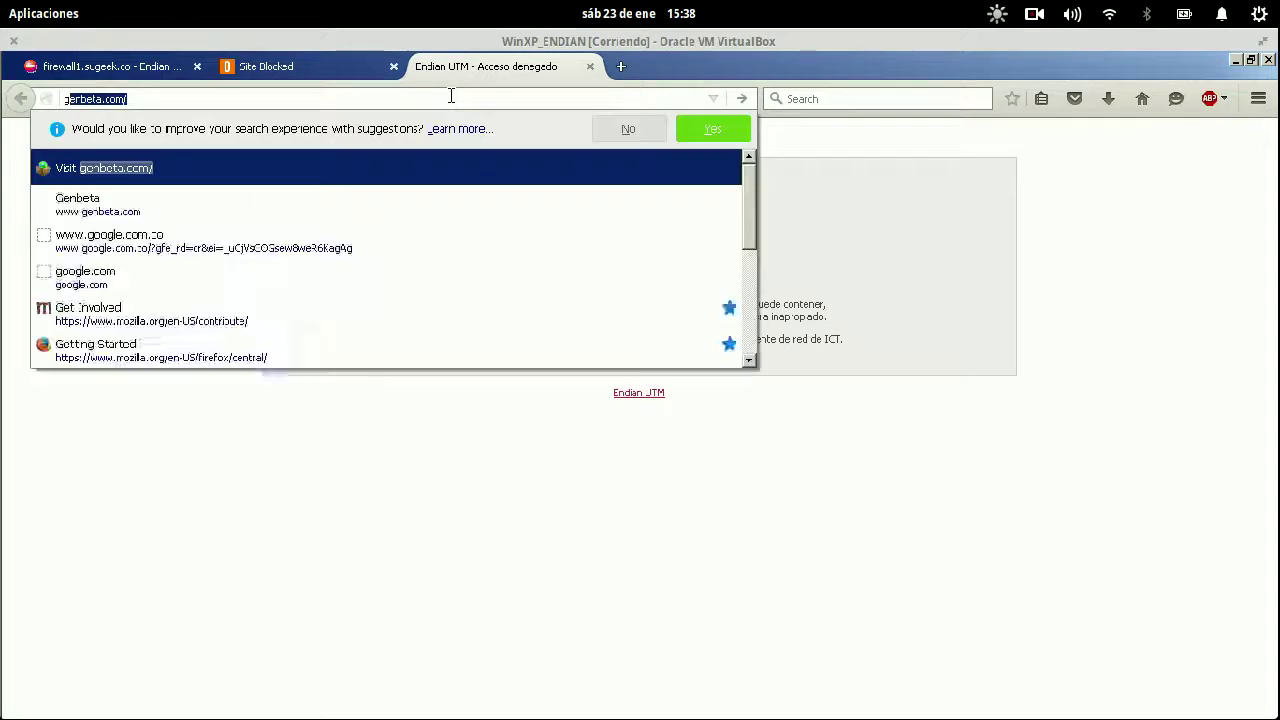
key("Return")
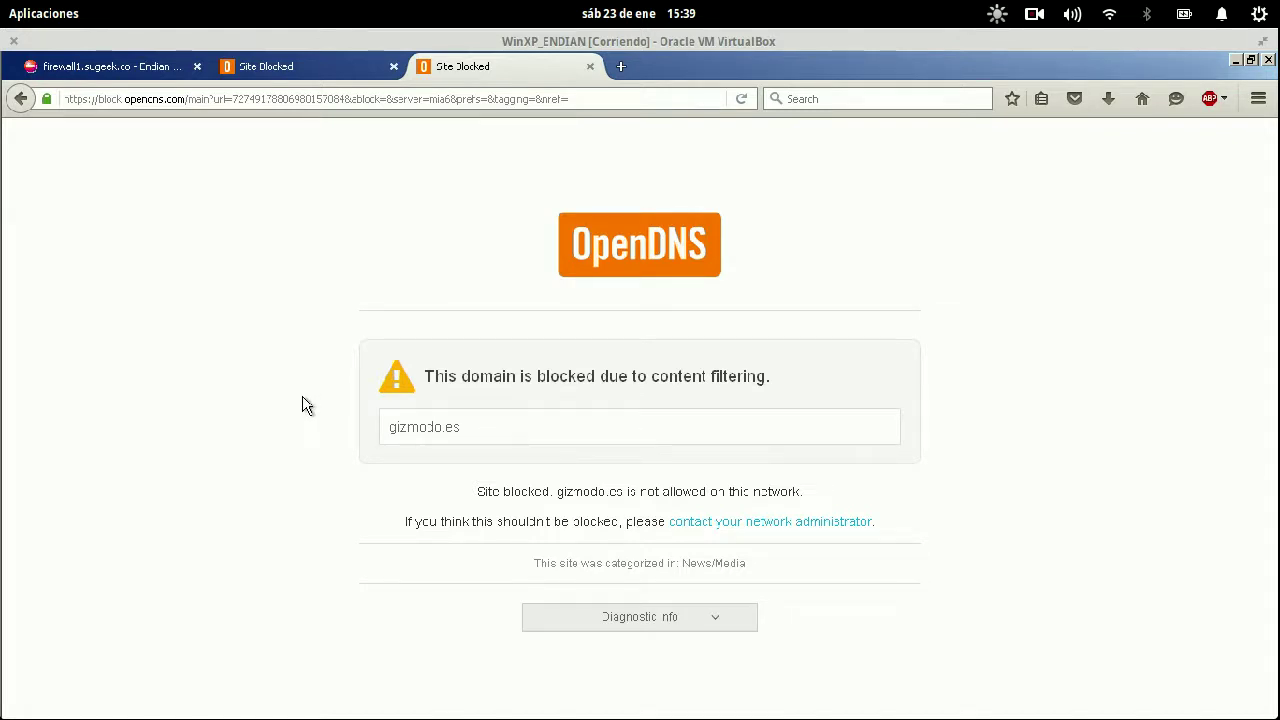
left_click_drag(748, 563, 676, 568)
- Uncheck News/Media in Casa's custom category list and apply the filtering settings
mouse_move(5, 5)
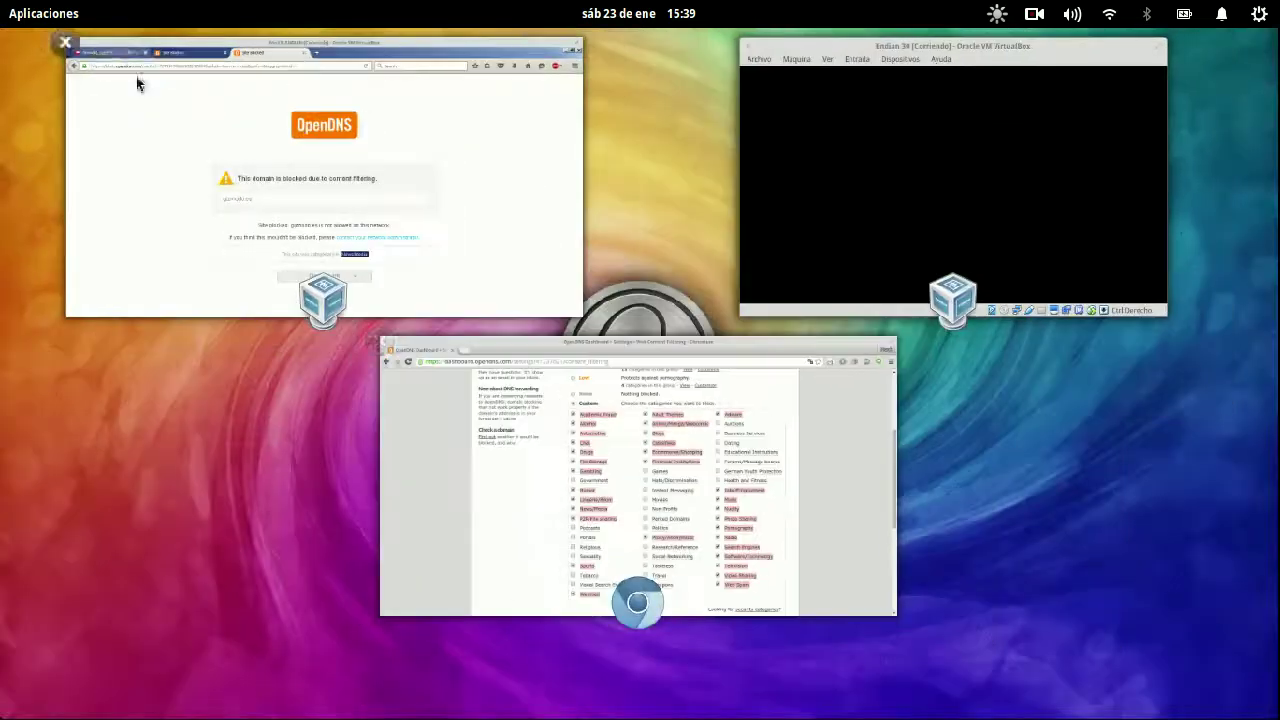
left_click(545, 387)
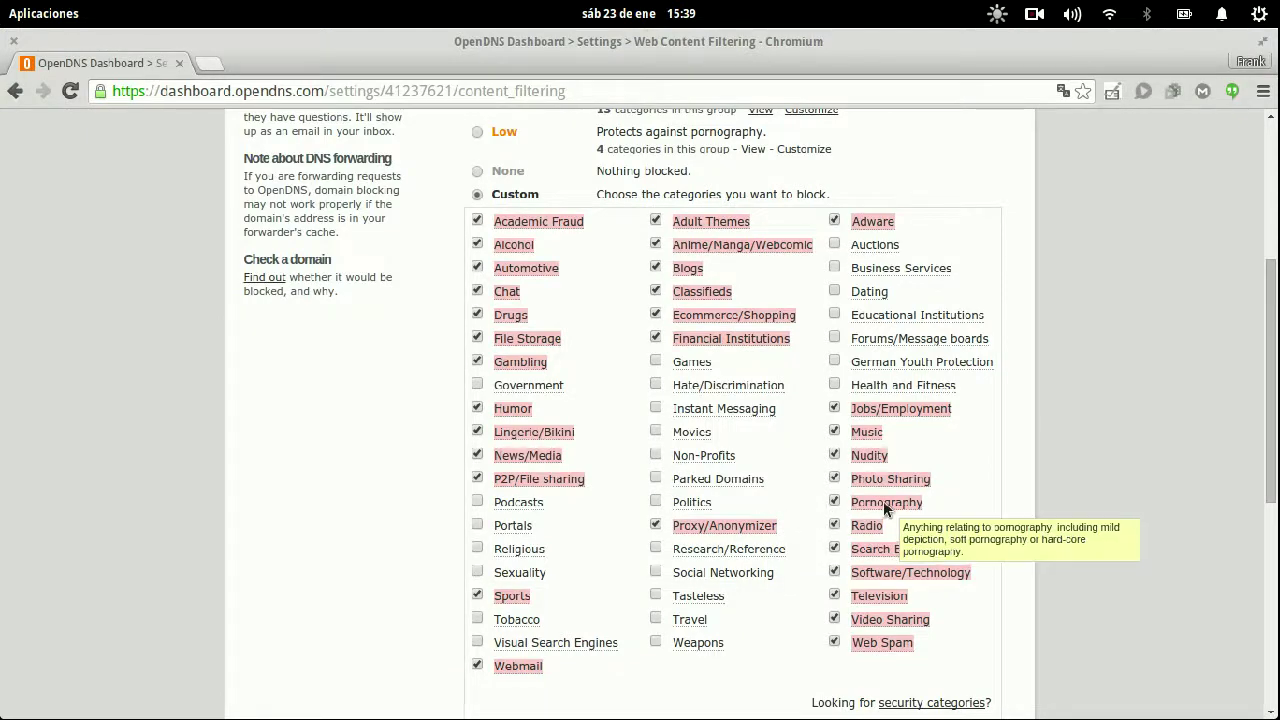
left_click(477, 454)
scroll(401, 481, "down", 3)
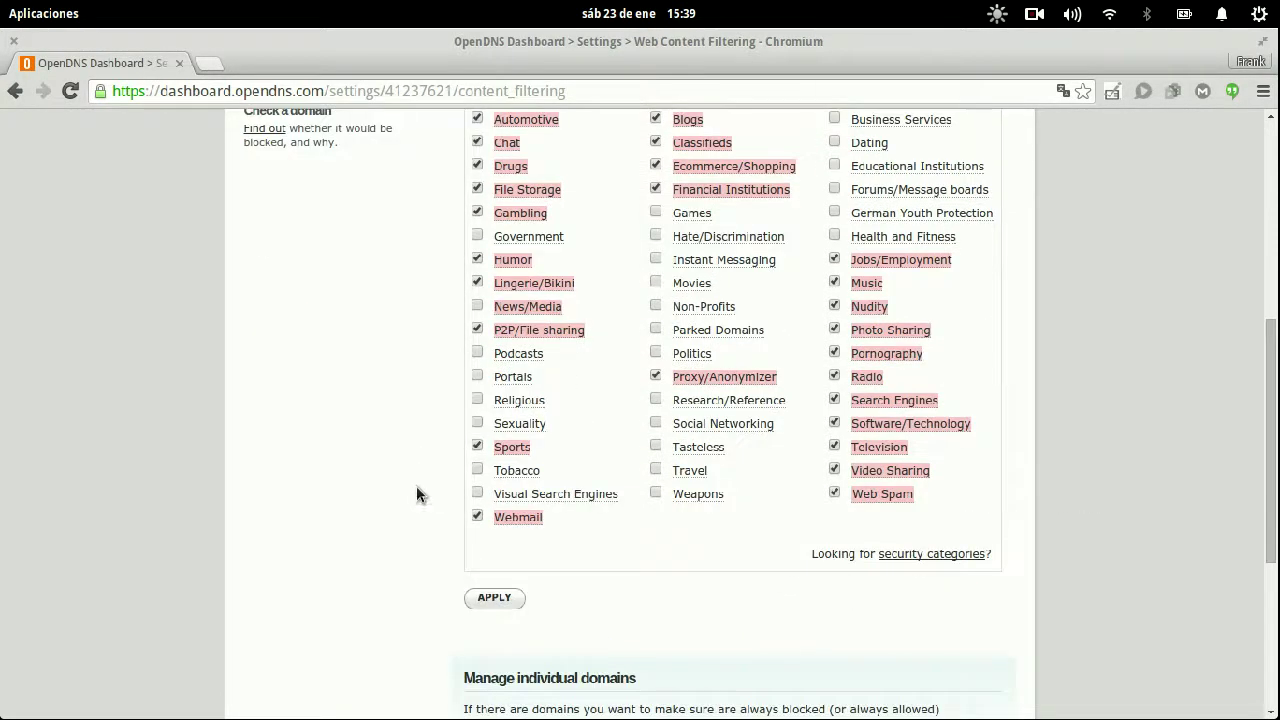
left_click(481, 601)
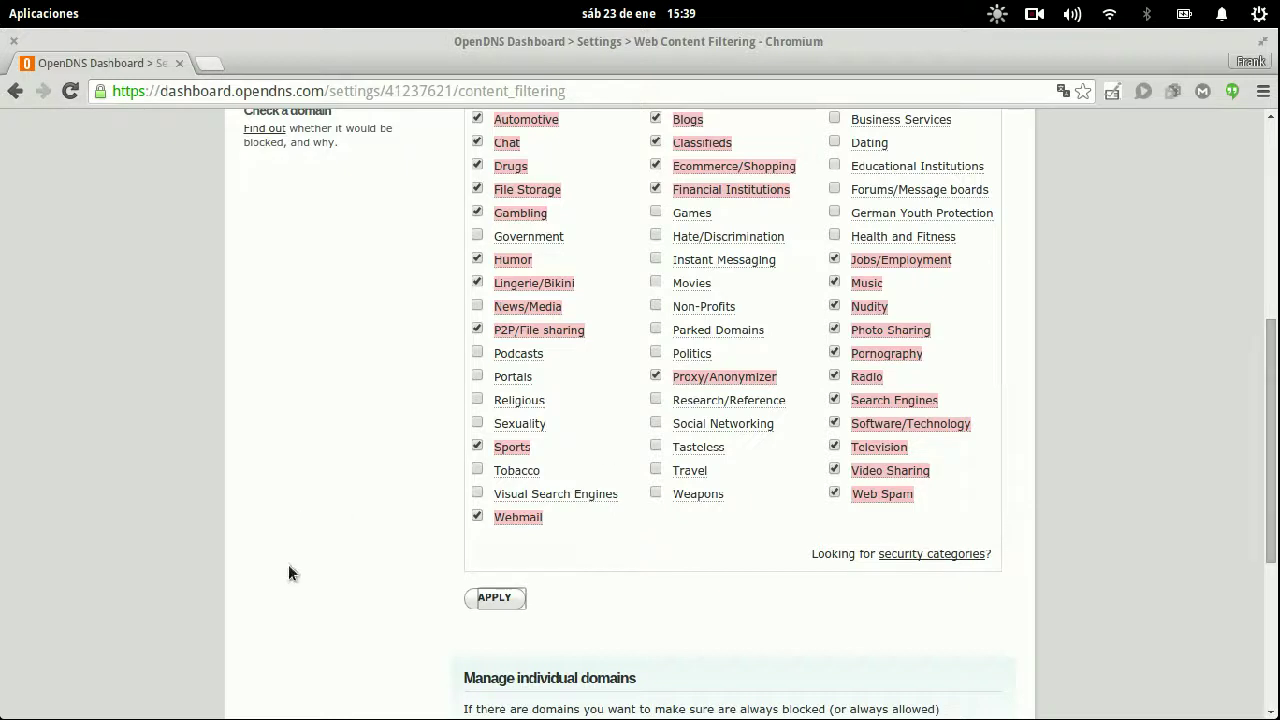
left_click(485, 597)
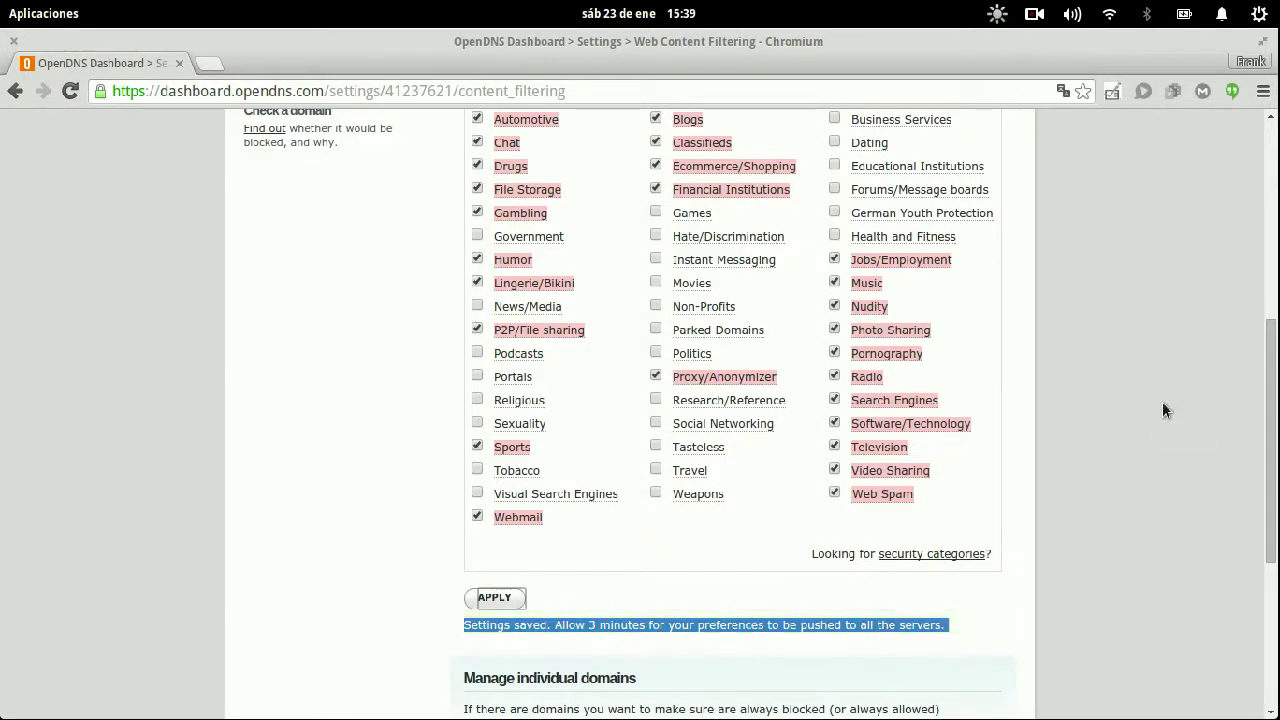
left_click(1045, 22)
left_click(1063, 86)
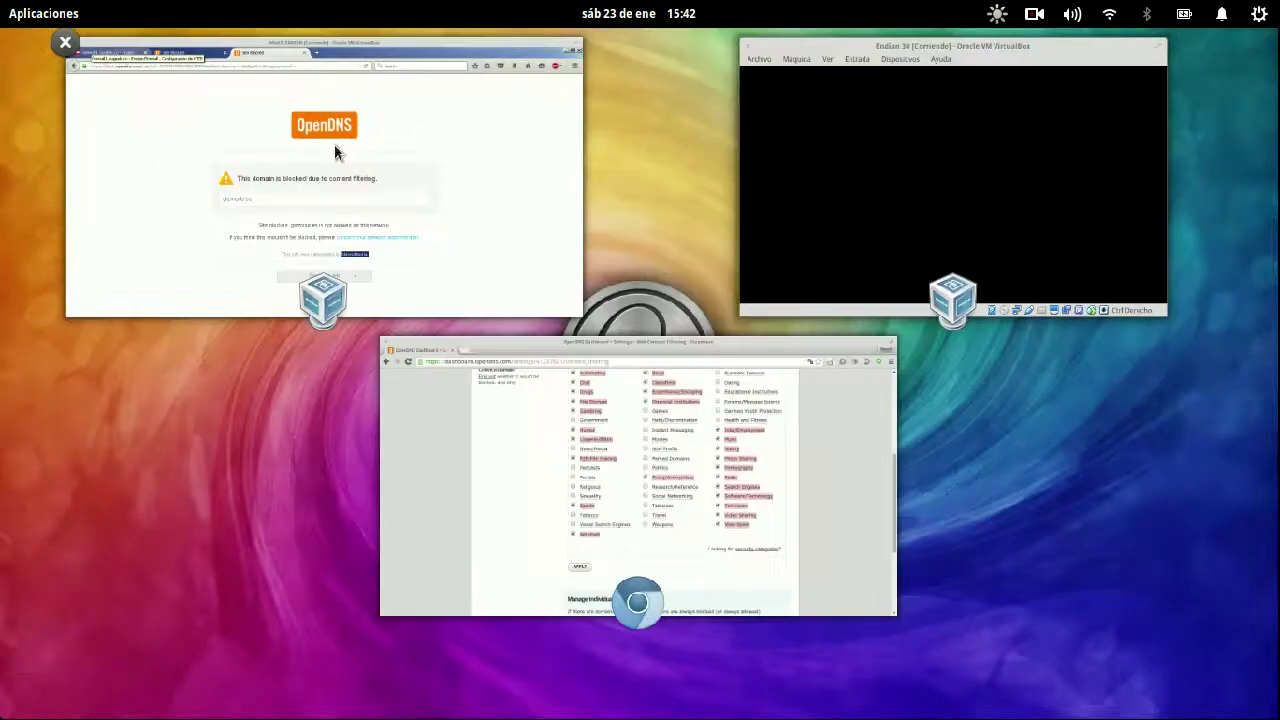
- Paste gizmodo.es into the address bar and reload it twice to recheck the OpenDNS block
left_click(334, 229)
left_click(360, 99)
left_click_drag(468, 419, 323, 429)
key("ctrl+c")
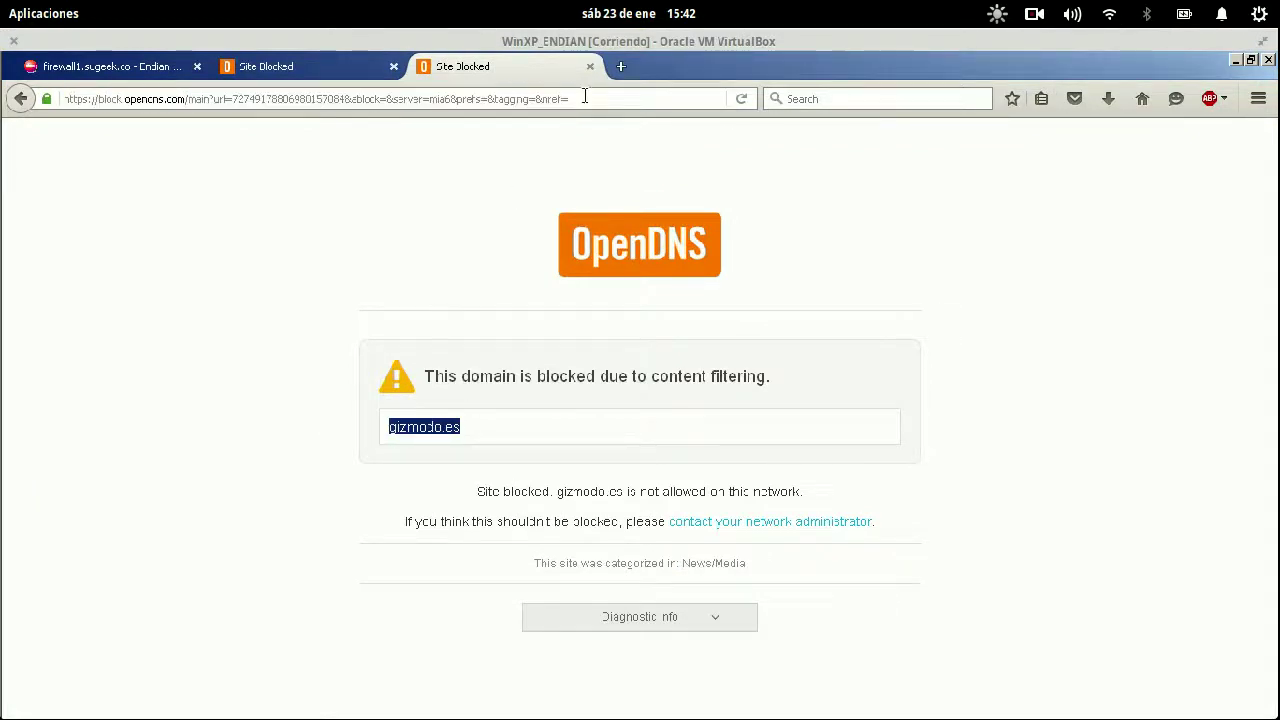
left_click(585, 97)
key("ctrl+v")
key("Return")
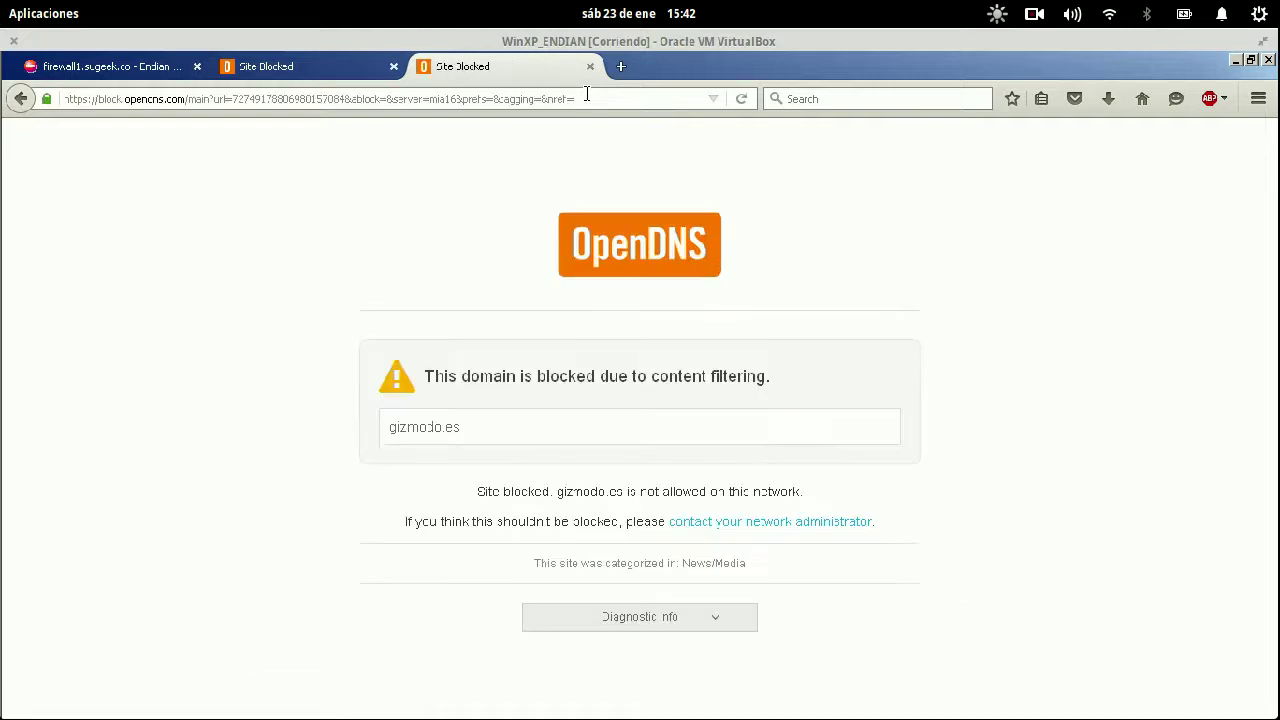
left_click(482, 99)
key("ctrl+v")
key("Return")
- Close the extra blocked-page tabs and load gizmodo.es in a fresh tab
left_click(587, 68)
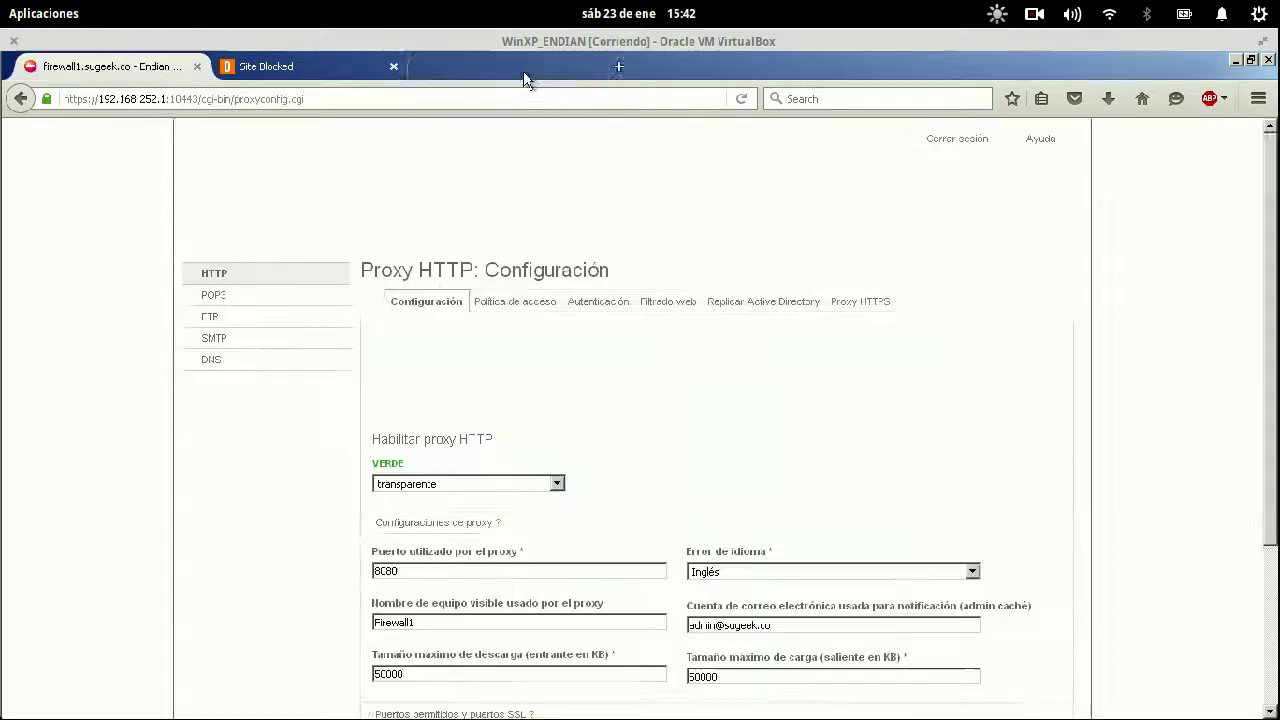
left_click(392, 67)
left_click(234, 67)
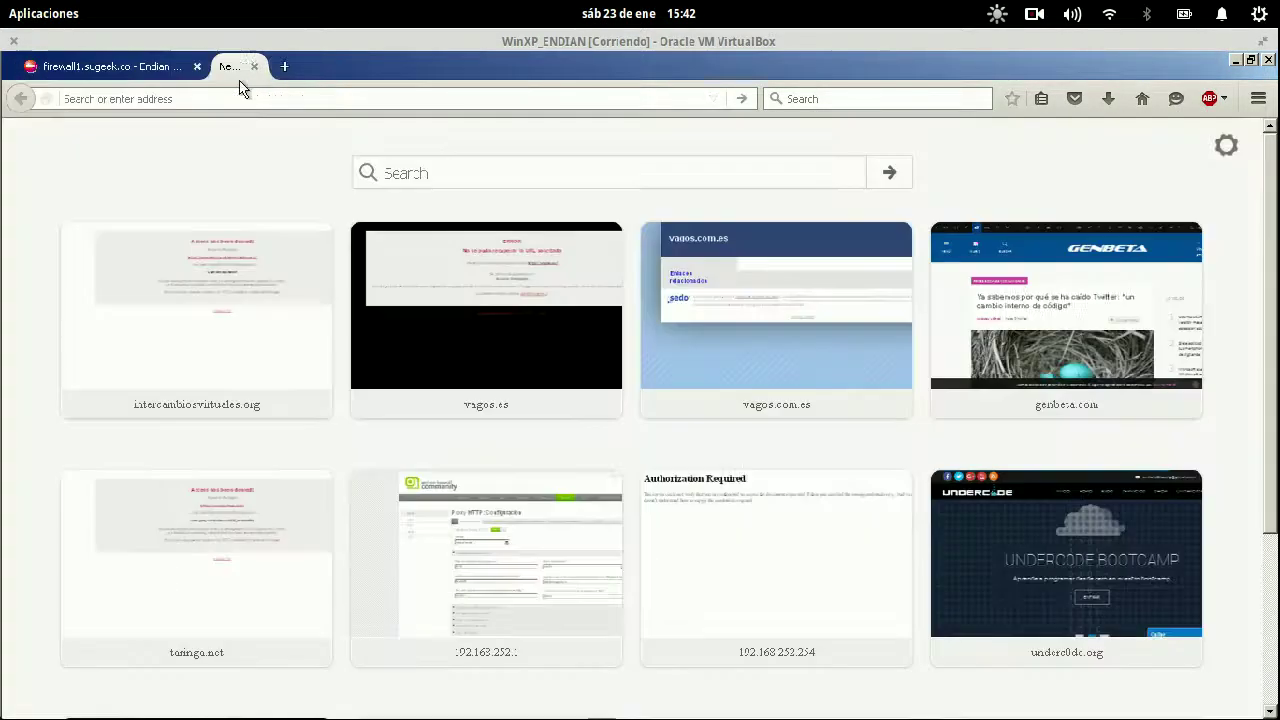
key("ctrl+v")
key("Return")
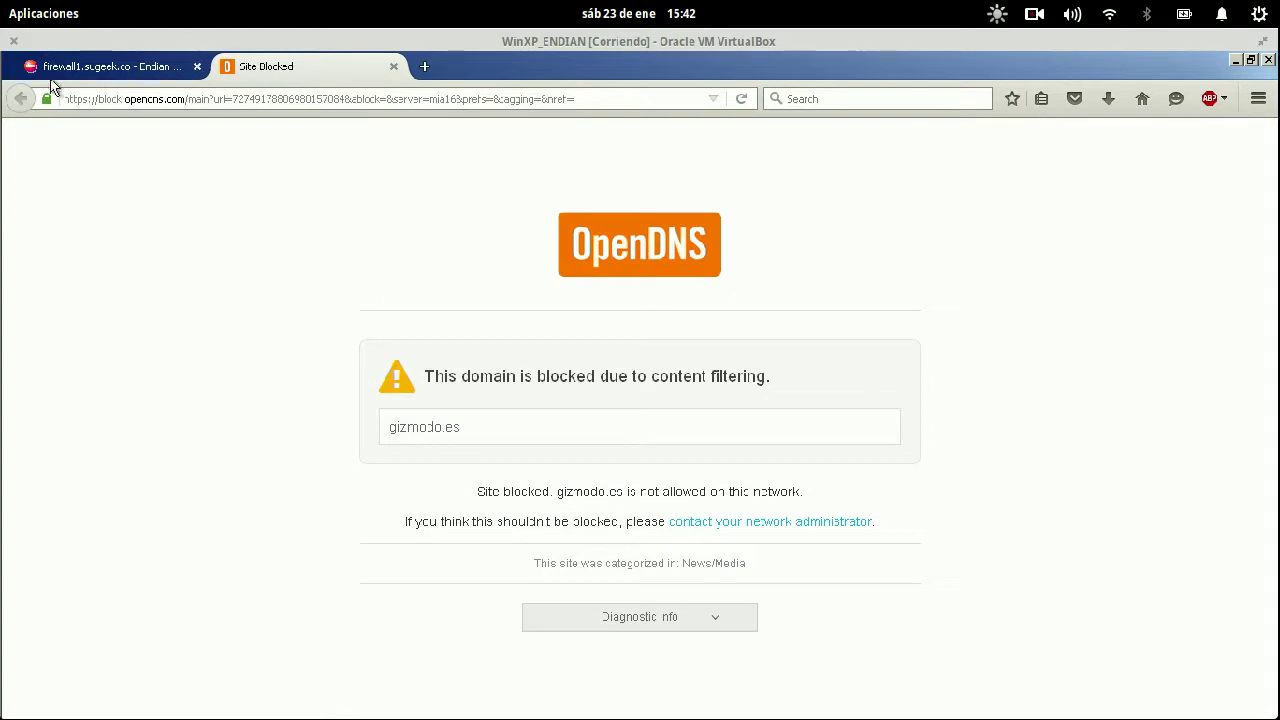
- On the firewall's HTTP proxy page, expand the transparent proxy bypass section for editing
left_click(70, 75)
scroll(575, 476, "down", 3)
left_click(391, 549)
left_click(487, 598)
scroll(670, 252, "up", 5)
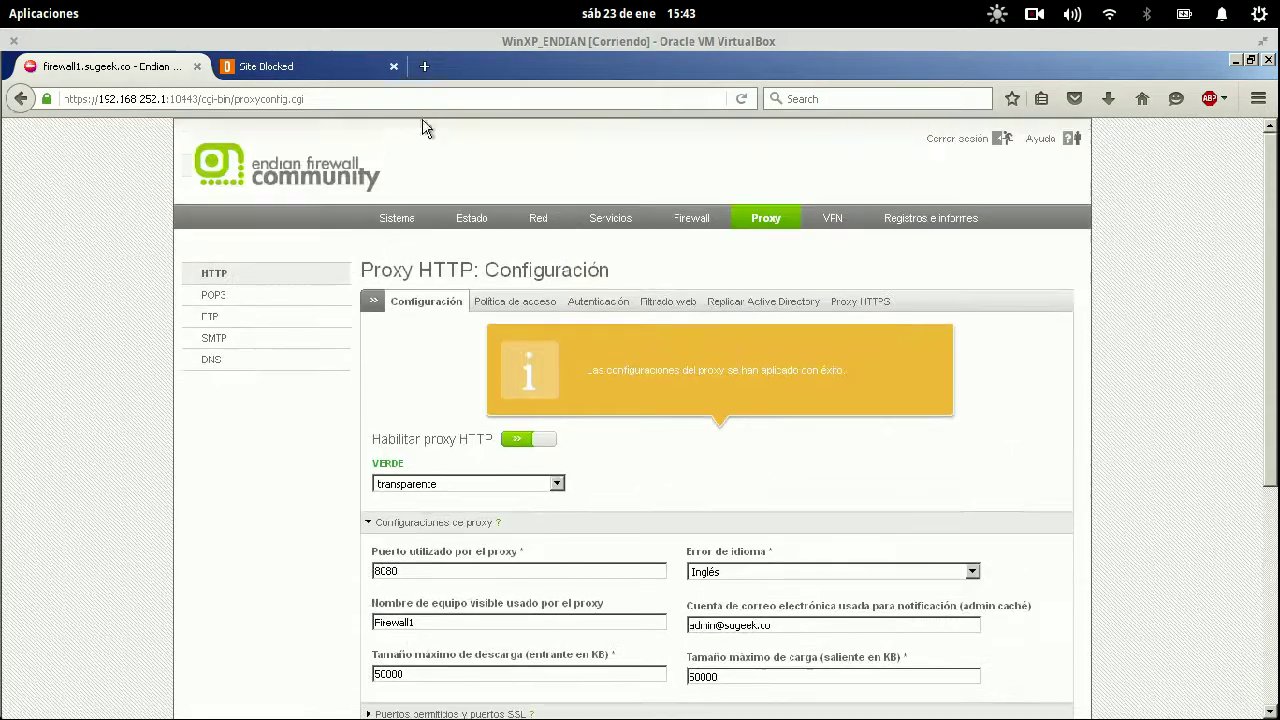
- Open the firewall's main dashboard and reload the gizmodo.es blocked page
left_click(392, 216)
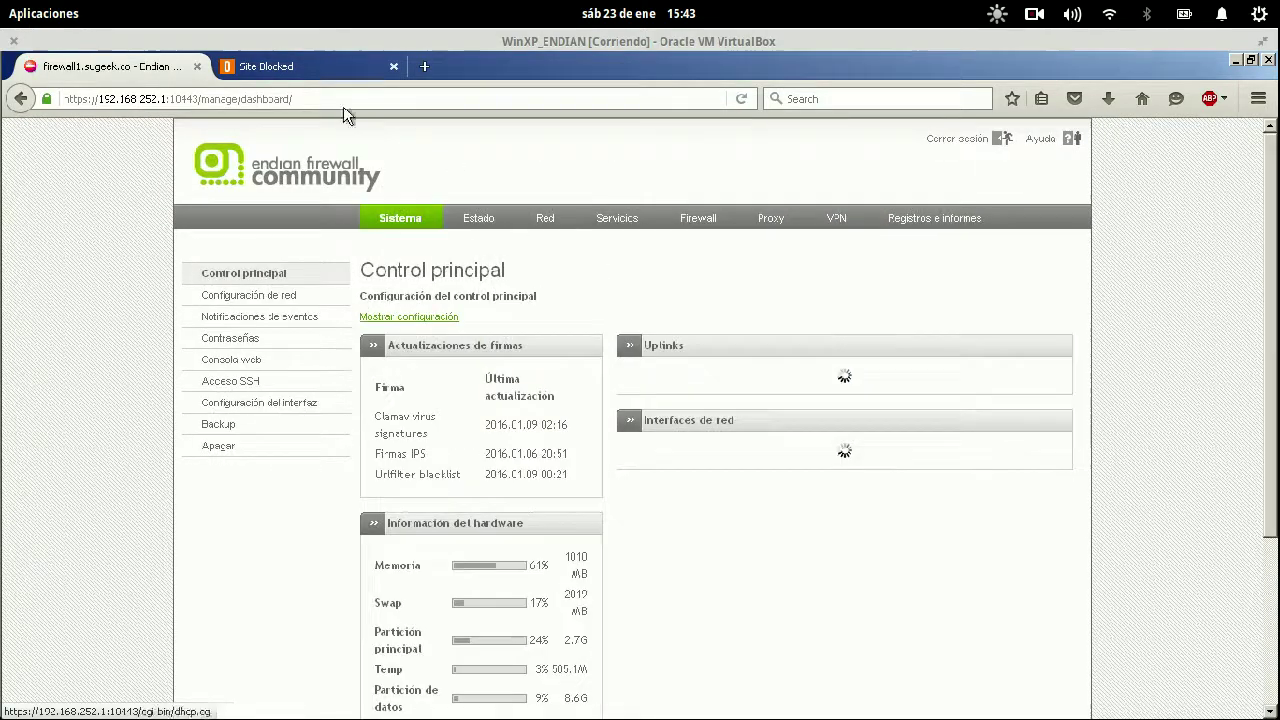
left_click(265, 66)
key("ctrl+l")
key("Return")
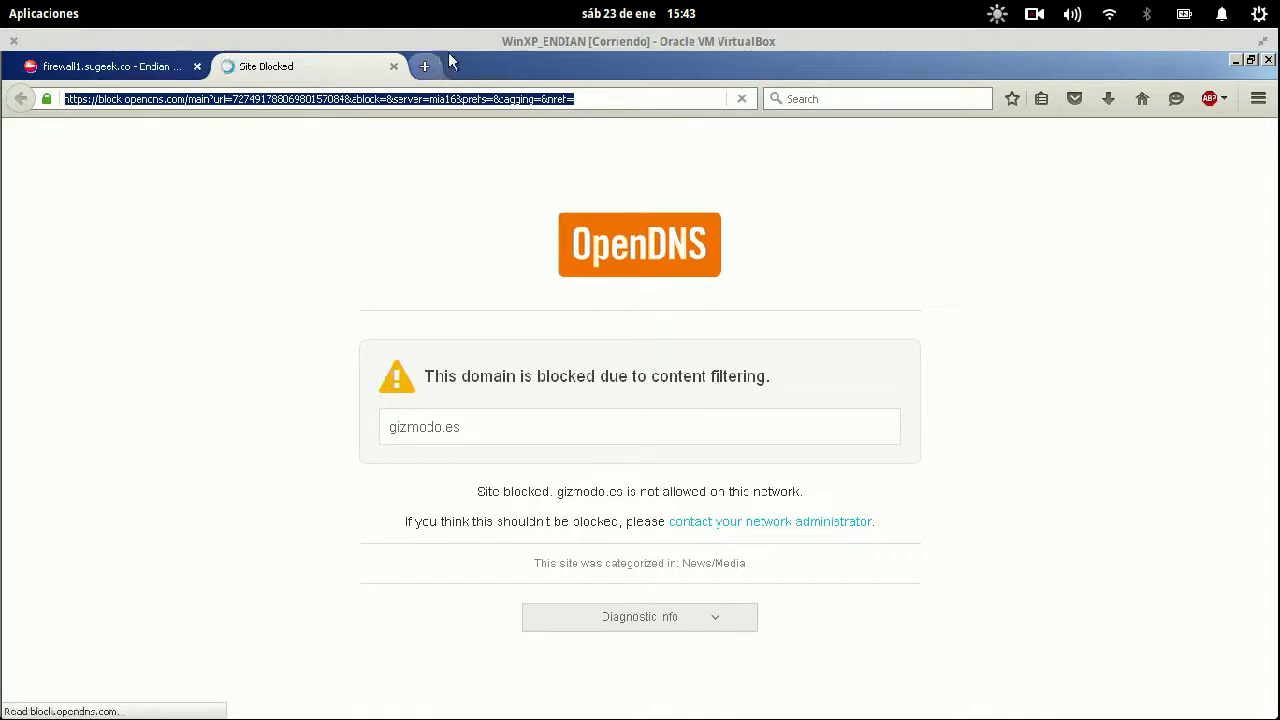
left_click(428, 63)
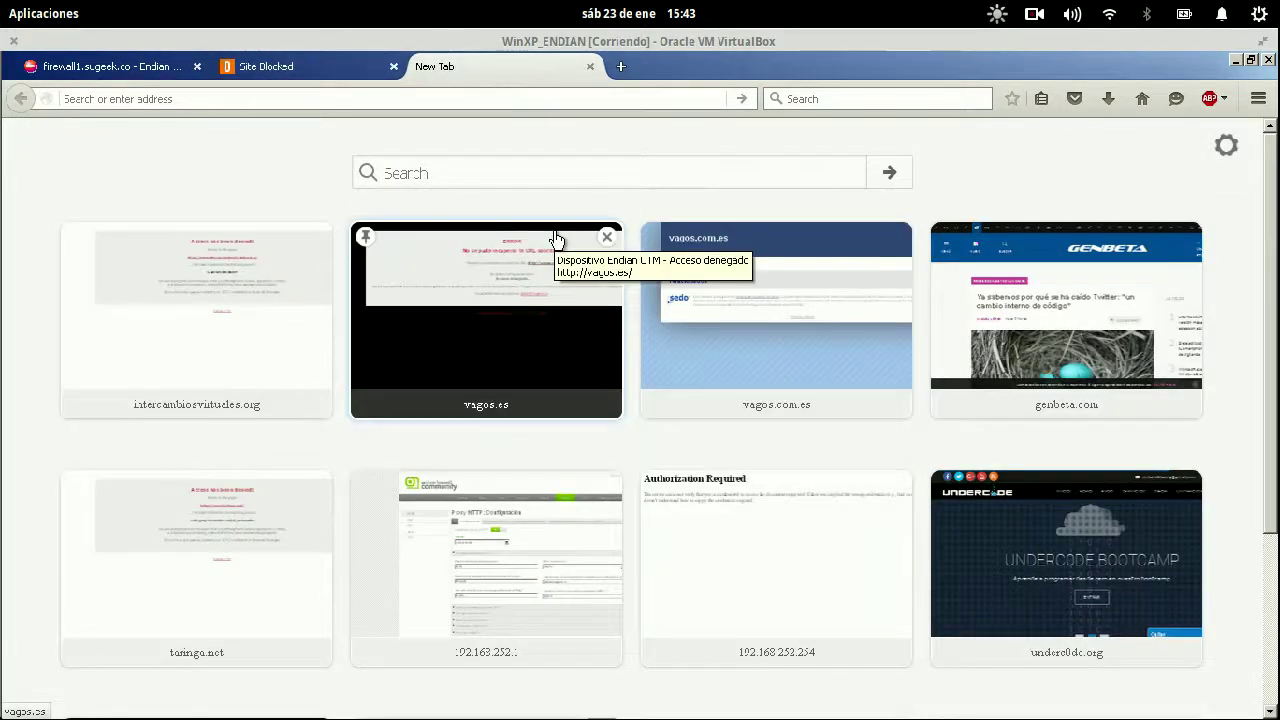
type("outlook.com")
key("Return")
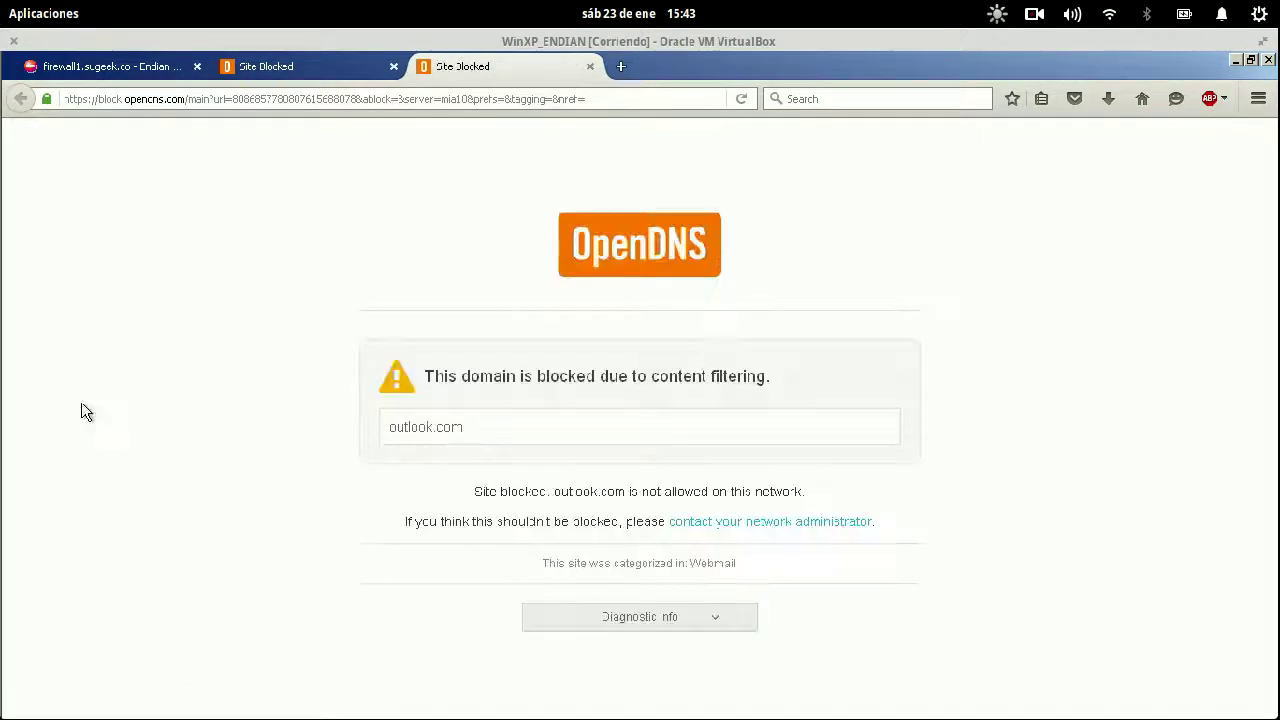
left_click(130, 98)
triple_click(130, 98)
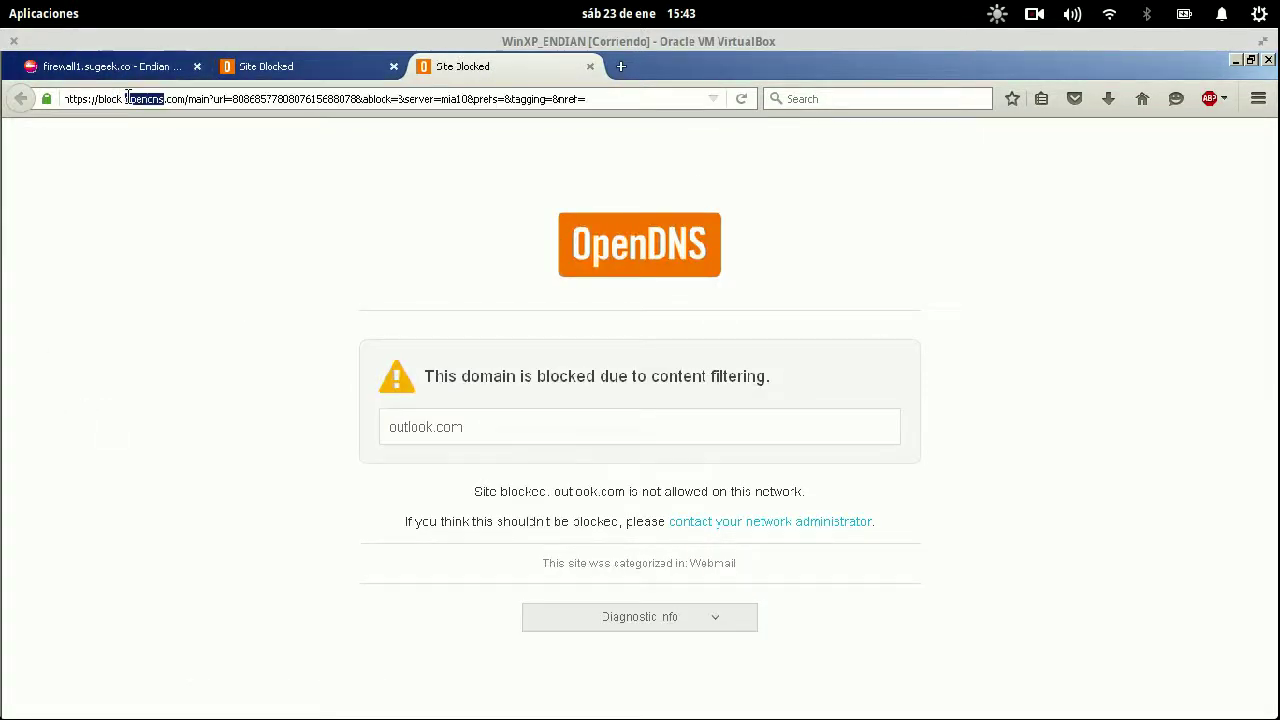
type("https://")
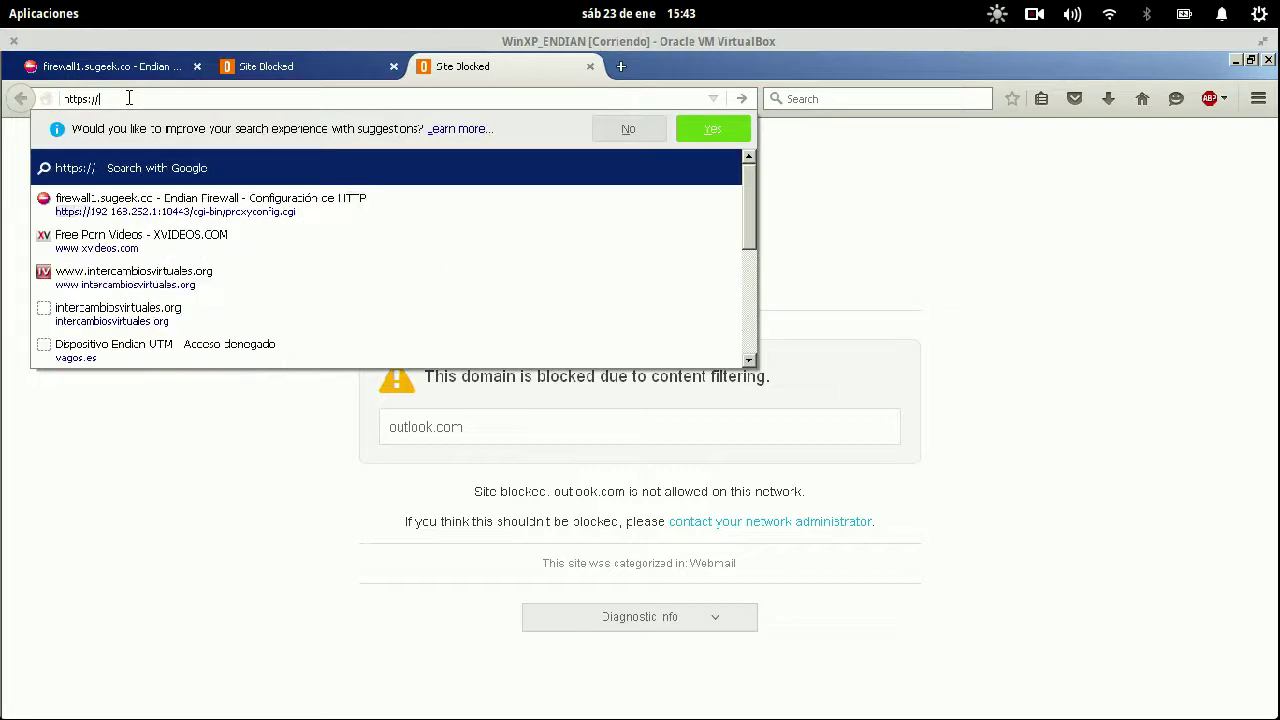
type("outlook.com")
key("Return")
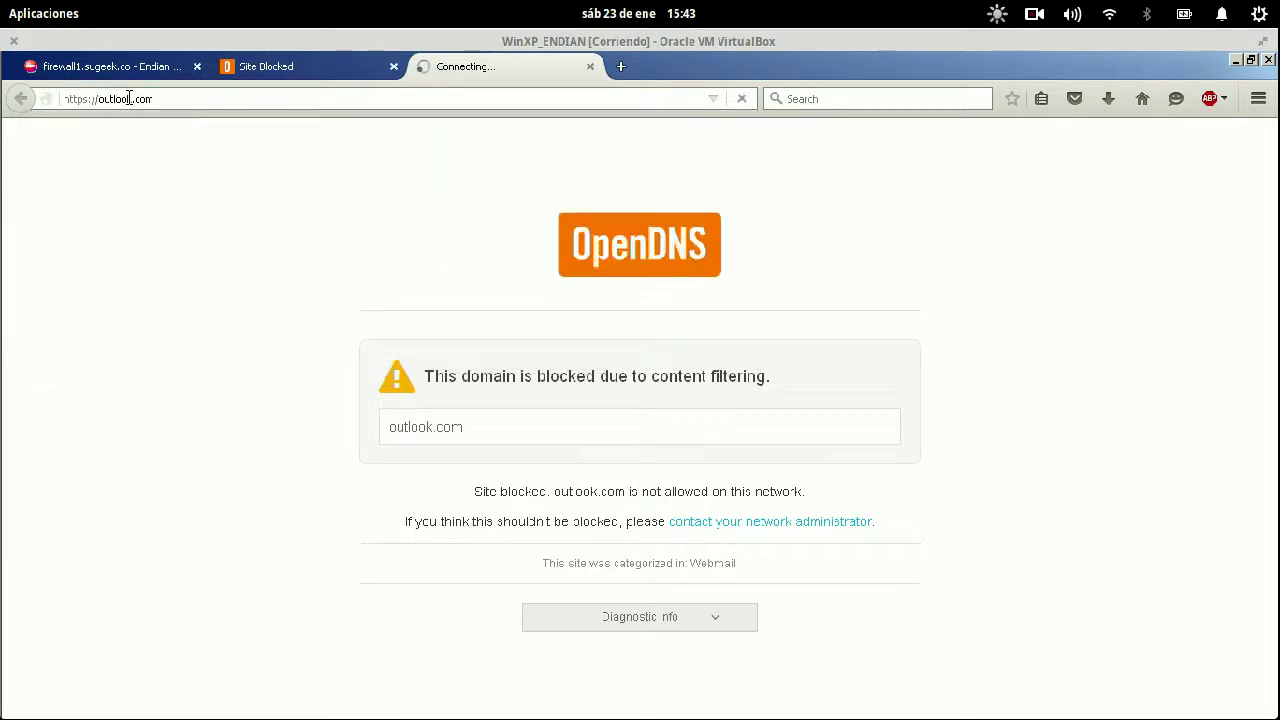
left_click(549, 424)
left_click(494, 535)
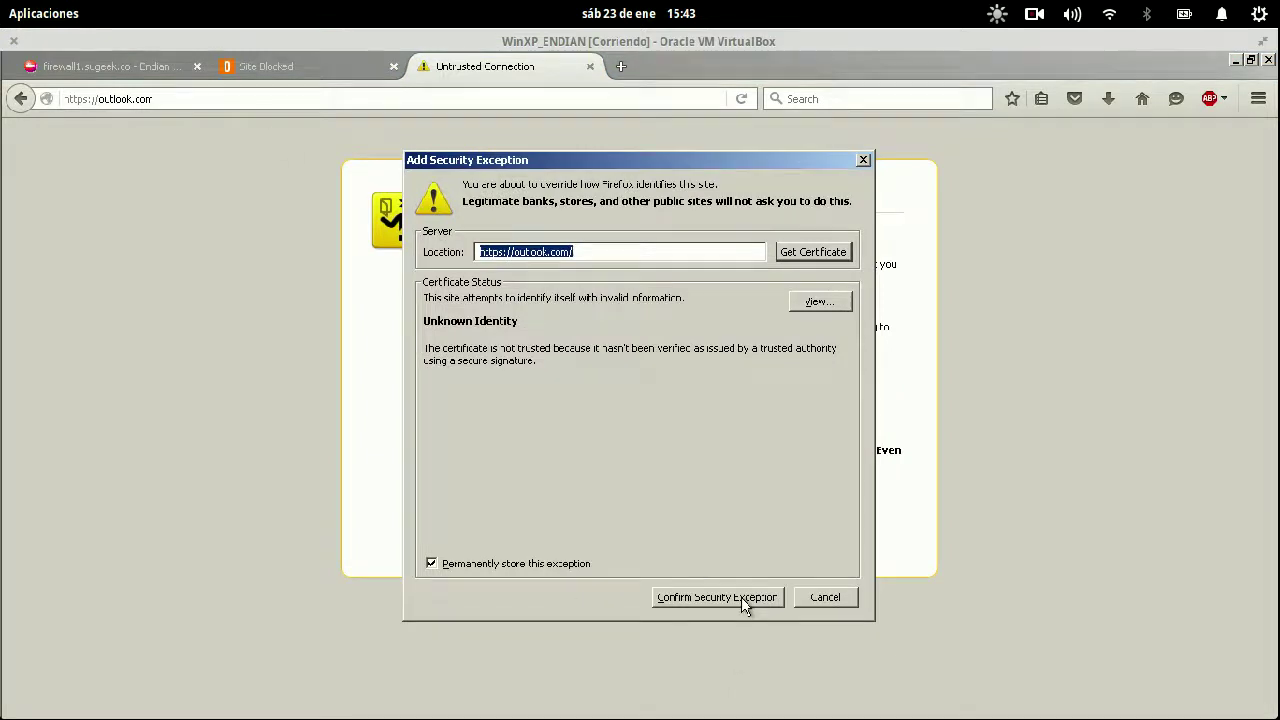
left_click(741, 597)
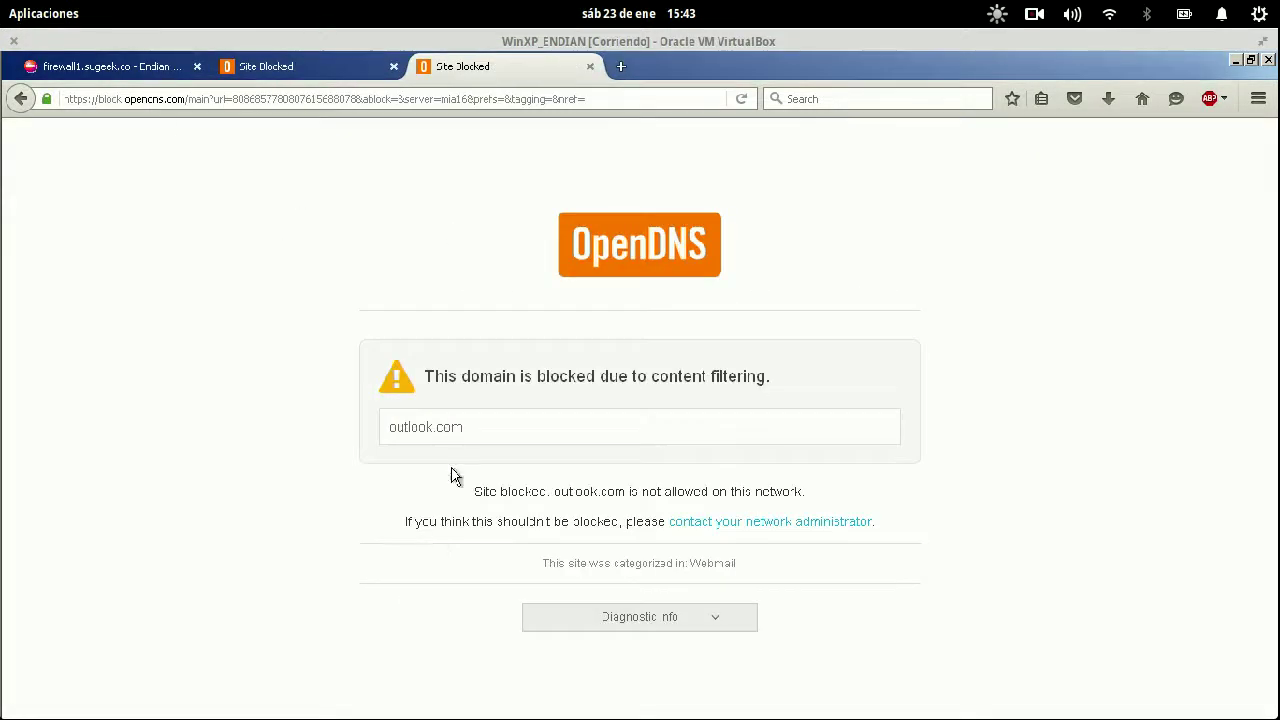
- Load gizmodo.es in a new tab to test the filter again
left_click(300, 66)
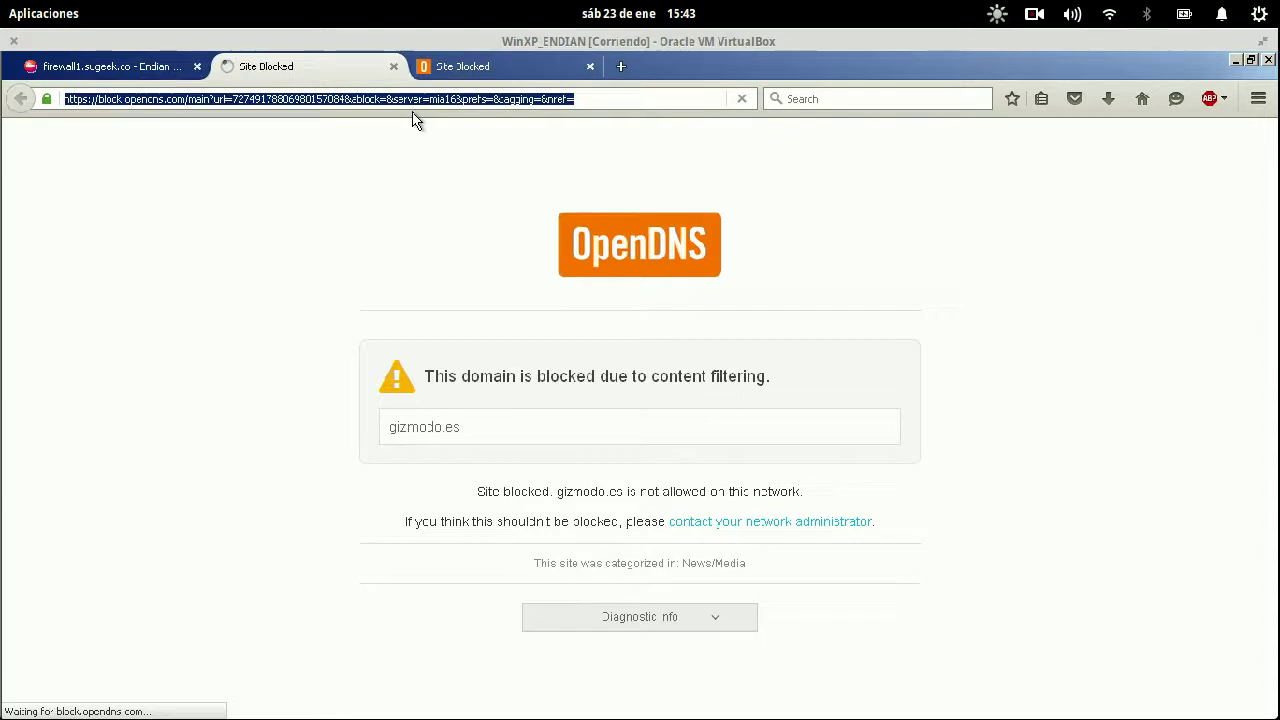
left_click(621, 66)
type("gizmodo.es")
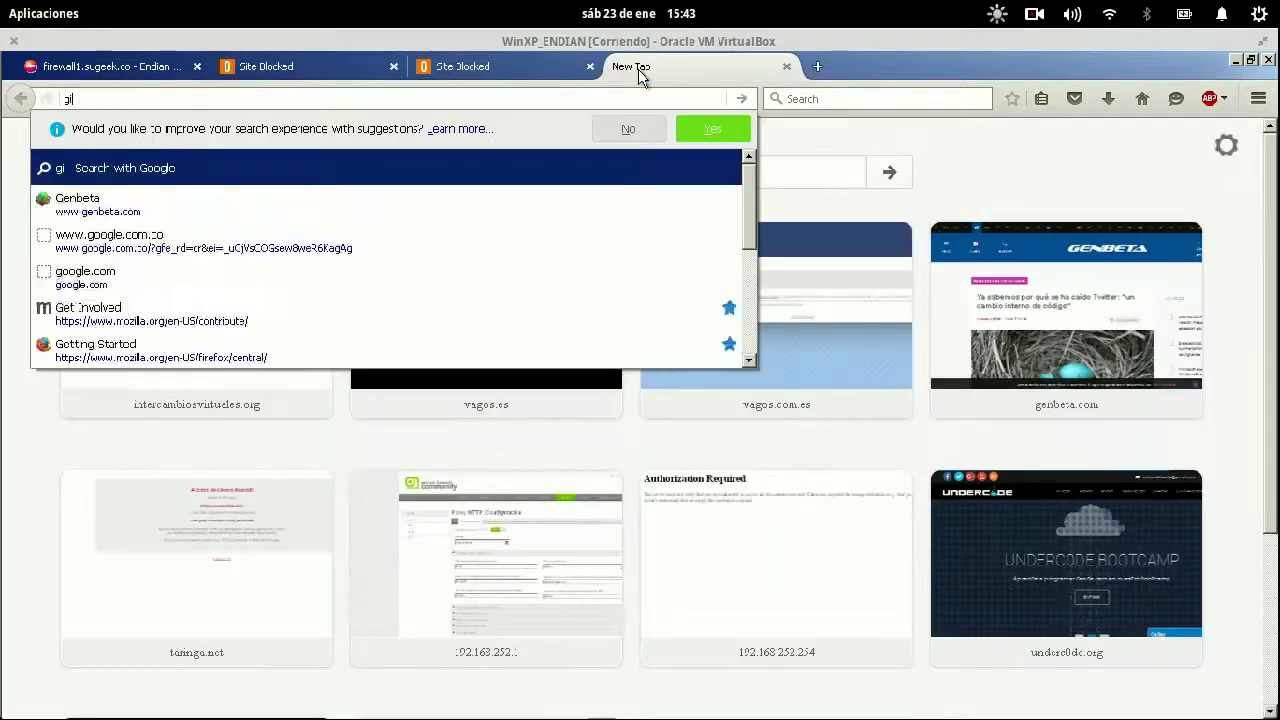
key("Return")
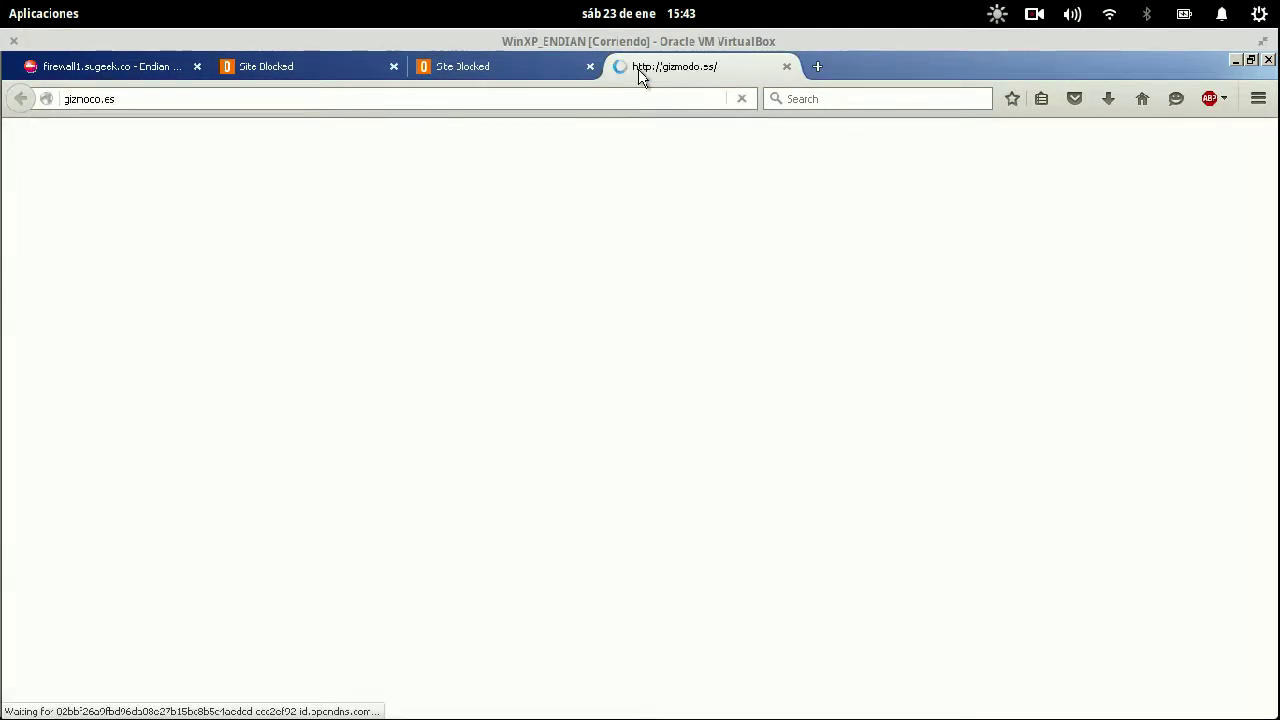
- Close the three blocked-site tabs, leaving the Endian dashboard
left_click(395, 67)
left_click(395, 67)
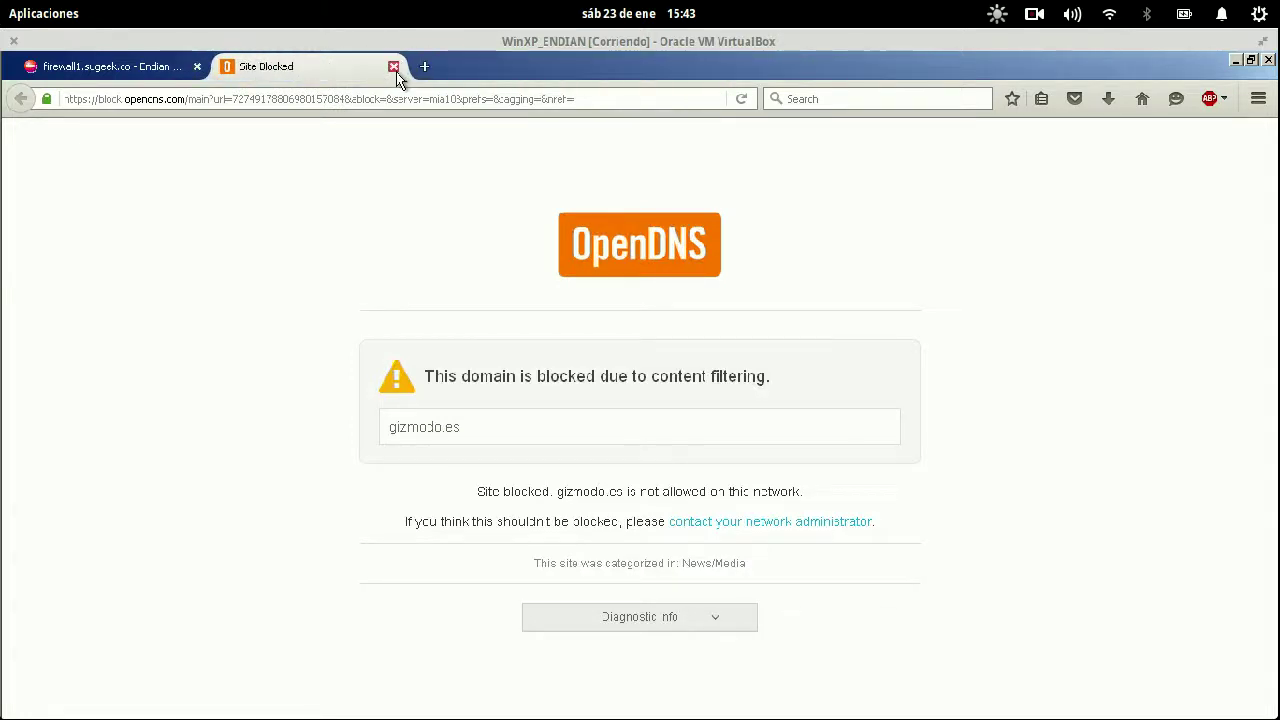
left_click(395, 68)
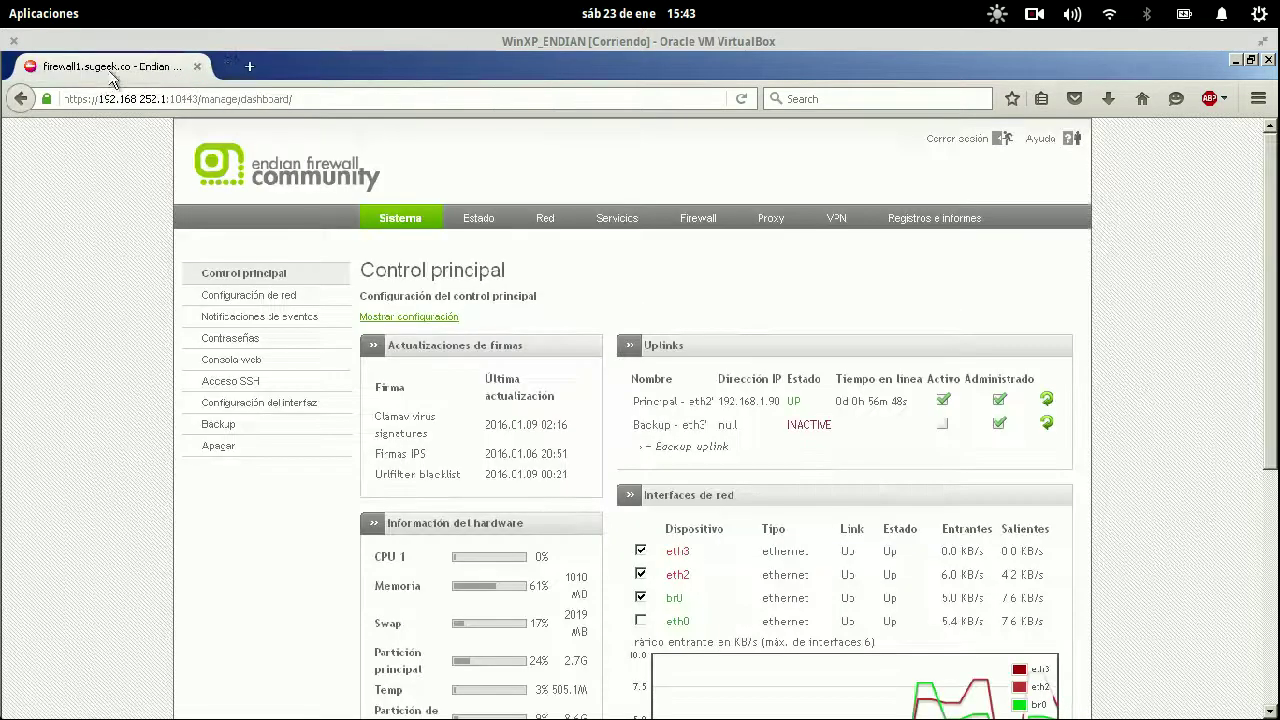
- Open Firefox Options at the Privacy settings and review the stored cookies
left_click(1258, 99)
left_click(1144, 380)
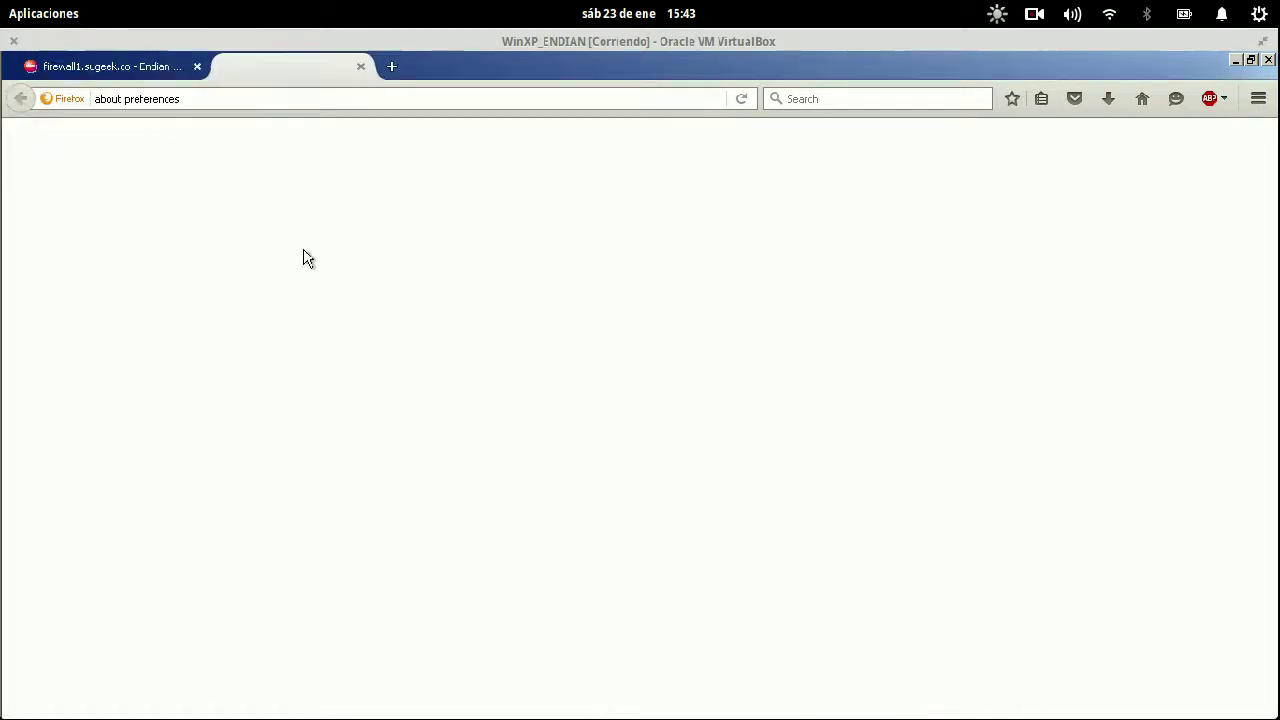
left_click(69, 436)
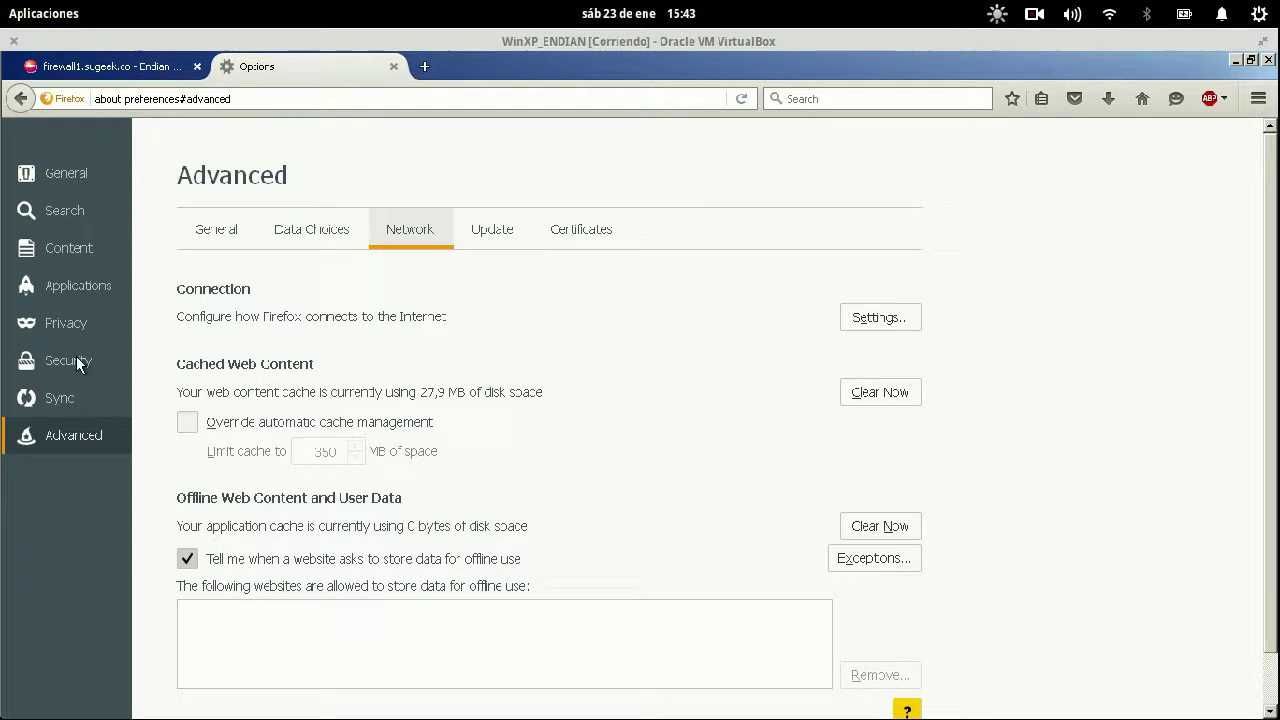
left_click(57, 330)
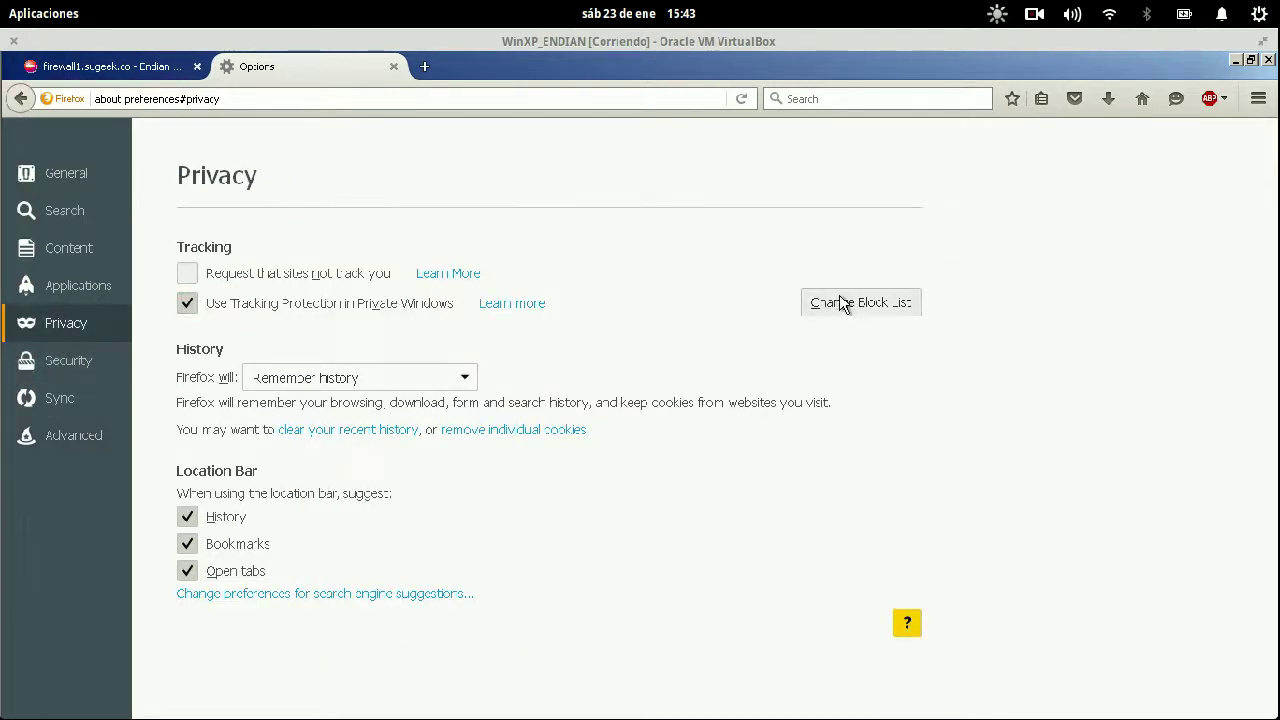
left_click(499, 431)
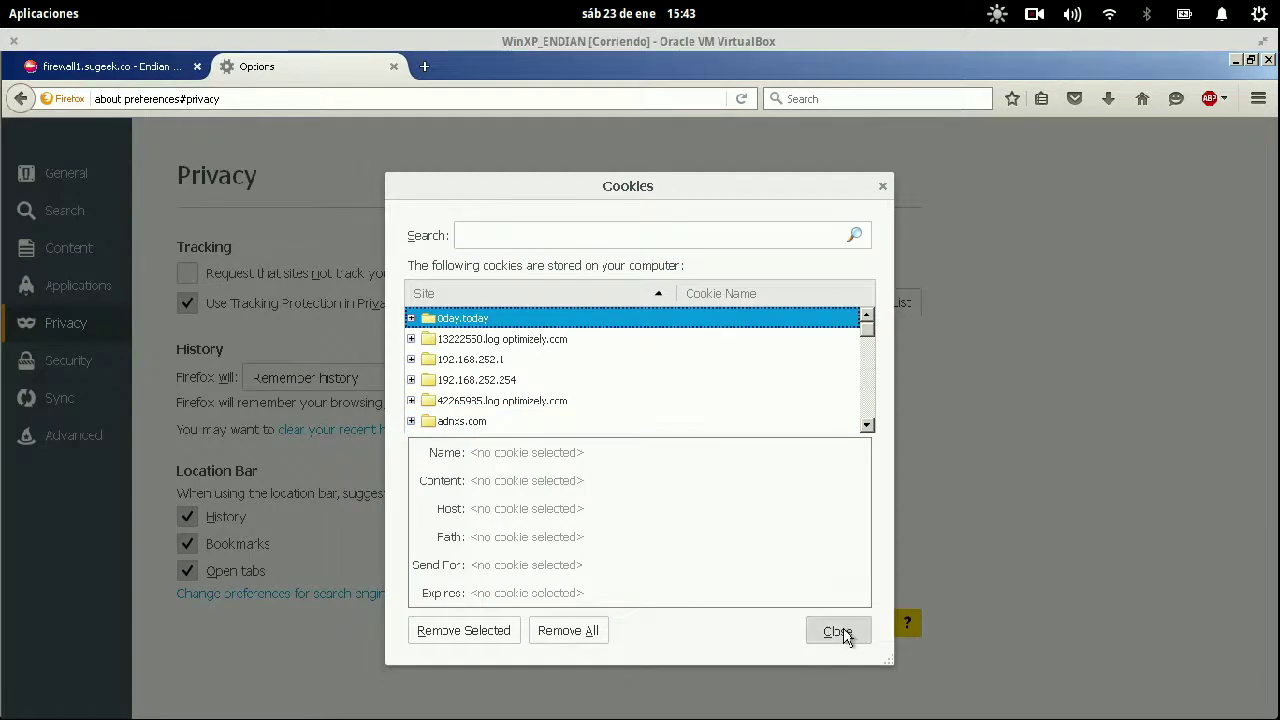
left_click(837, 630)
- Clear recent history with the Everything time range
left_click(344, 431)
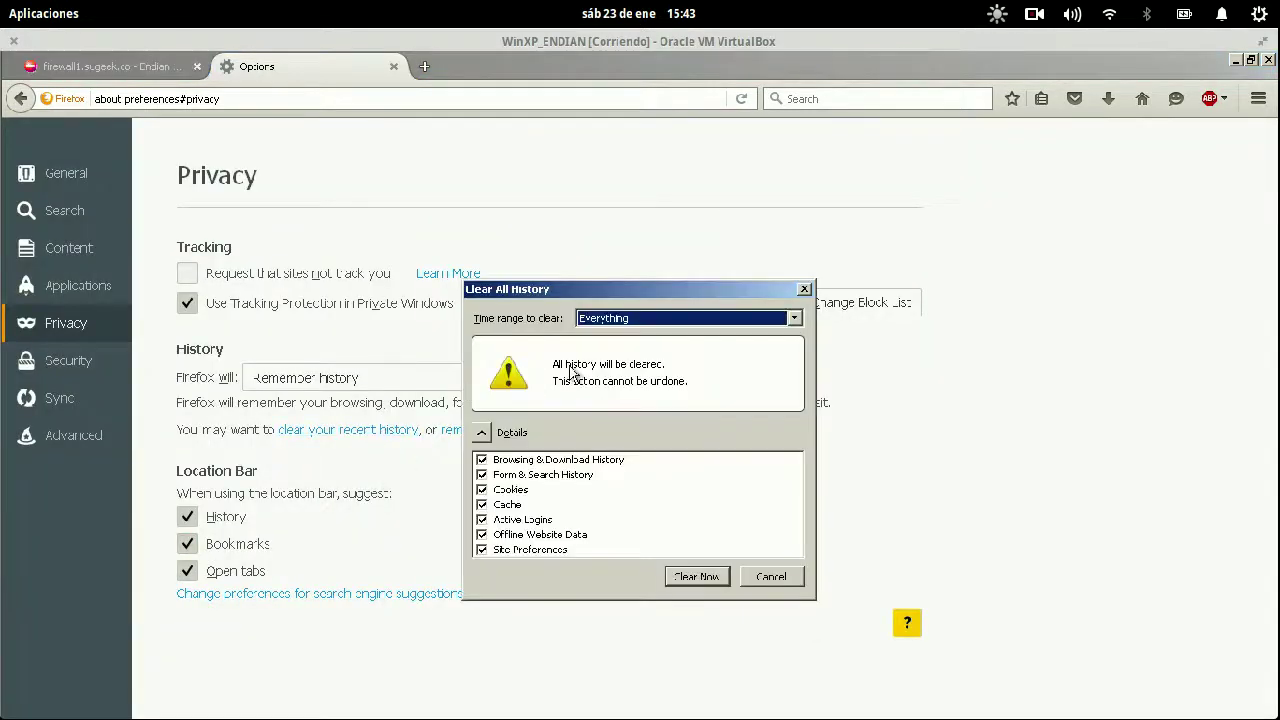
left_click(703, 320)
left_click(646, 413)
left_click(683, 577)
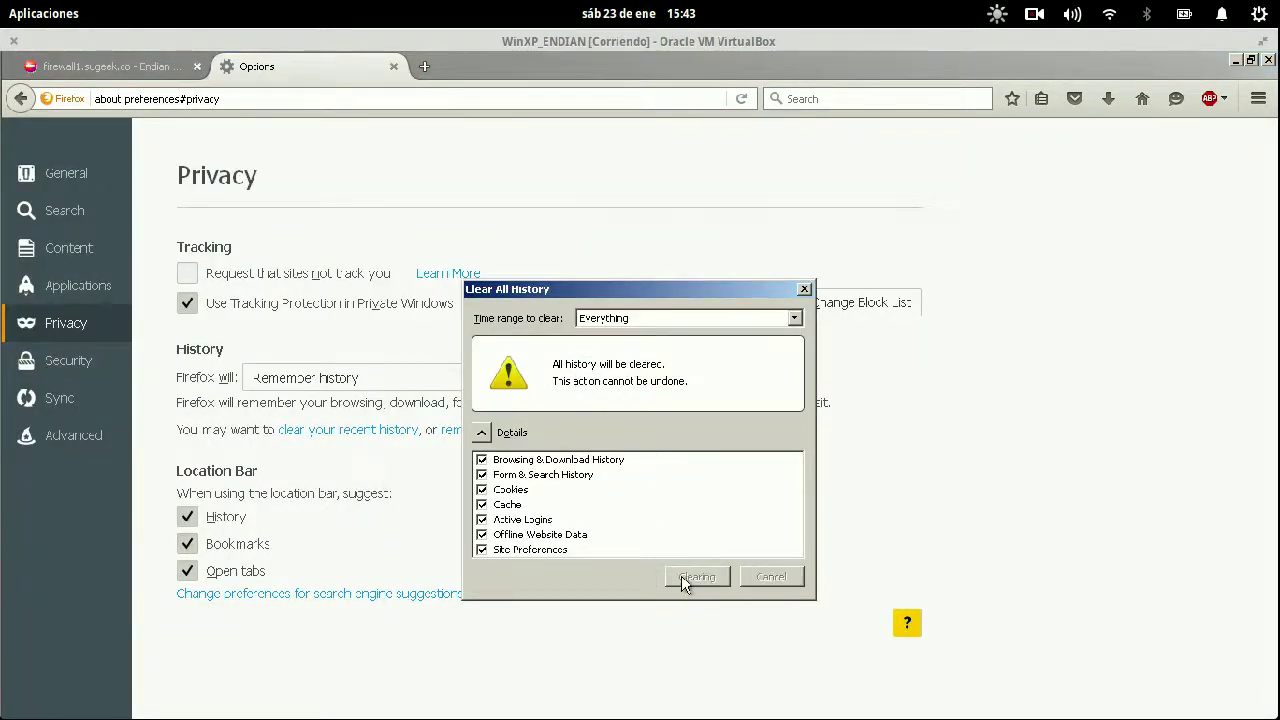
- Dismiss the login request, close all tabs to quit Firefox, and relaunch it from the desktop
left_click(194, 68)
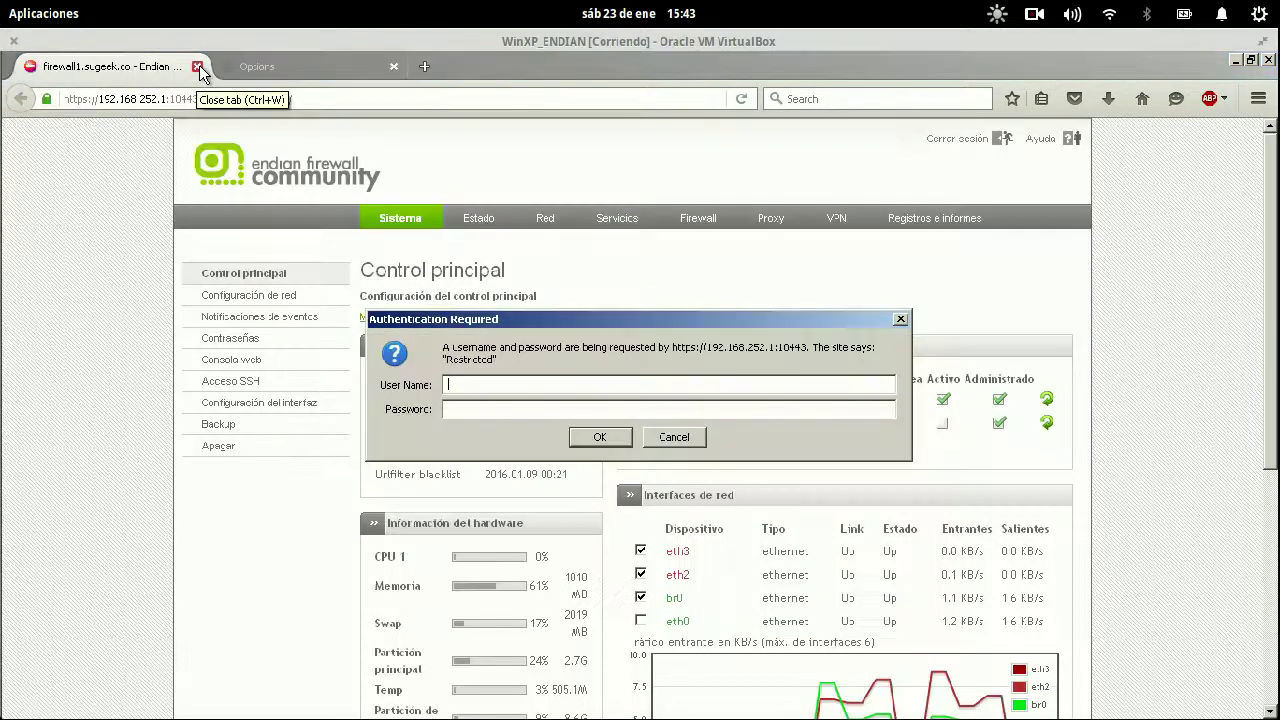
left_click(653, 437)
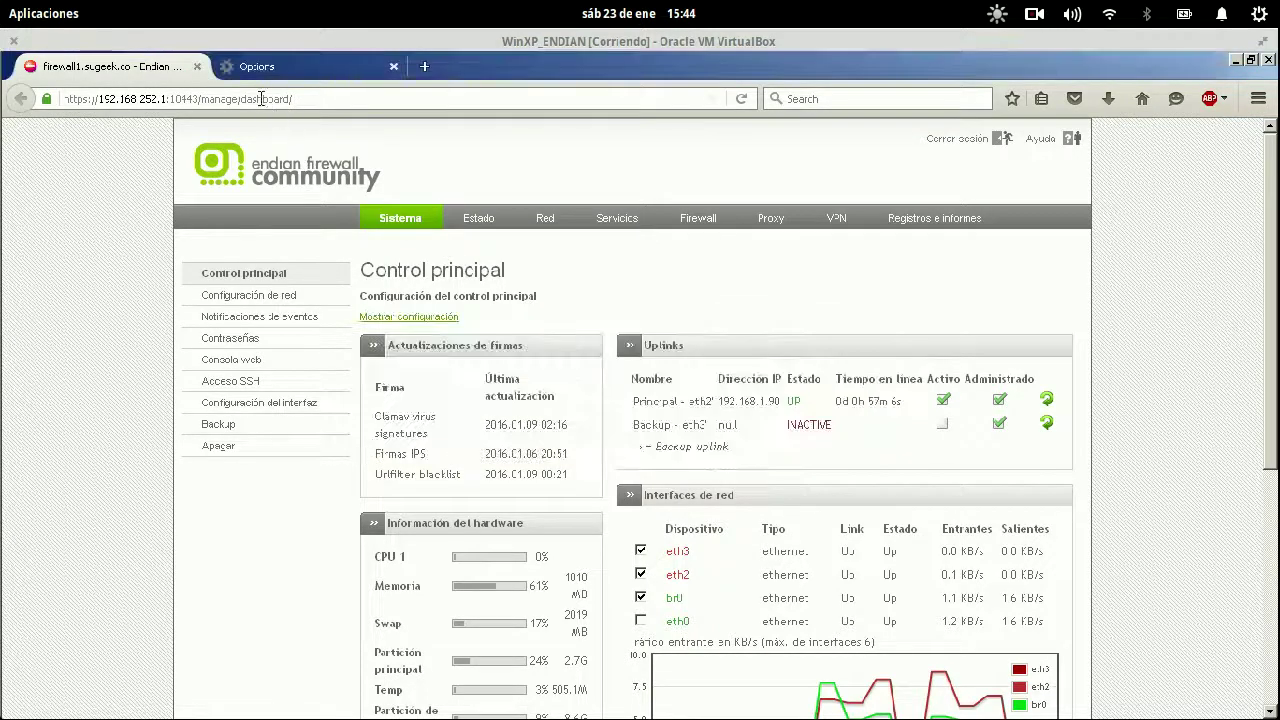
left_click(197, 66)
left_click(197, 66)
left_click(30, 212)
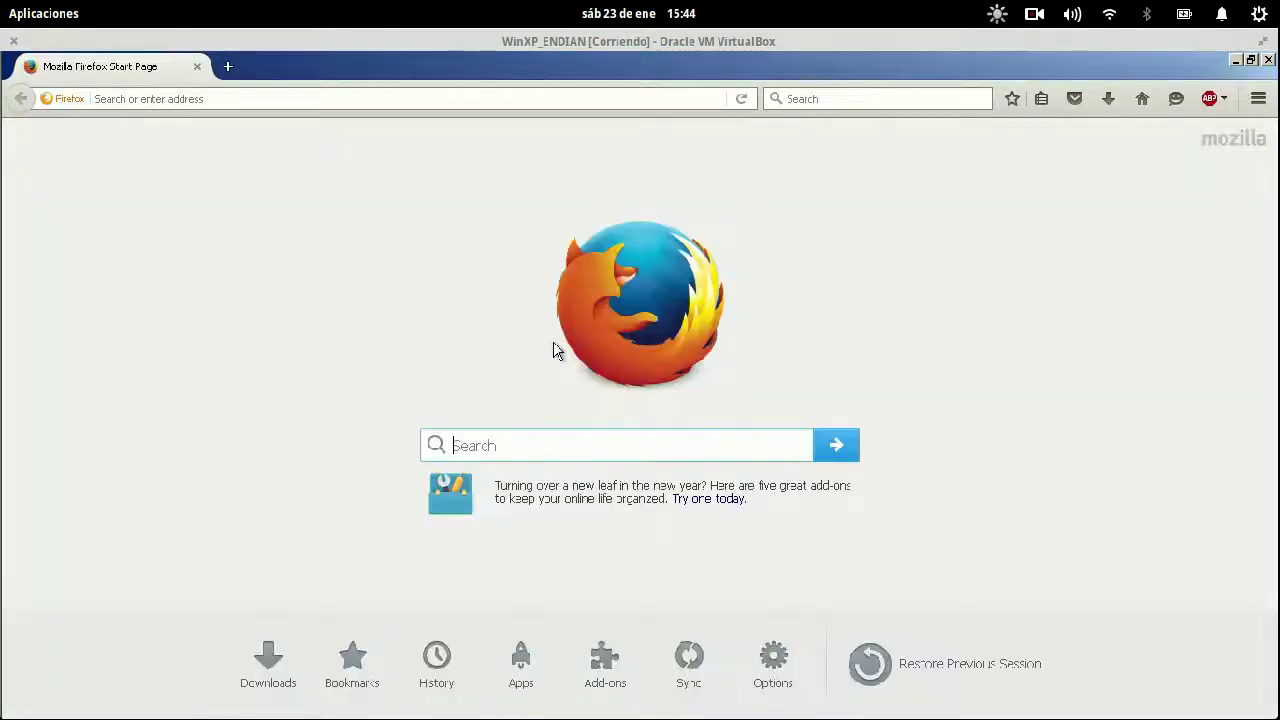
- Load gizmodo.es in the relaunched browser, still getting the News/Media block page
left_click(193, 99)
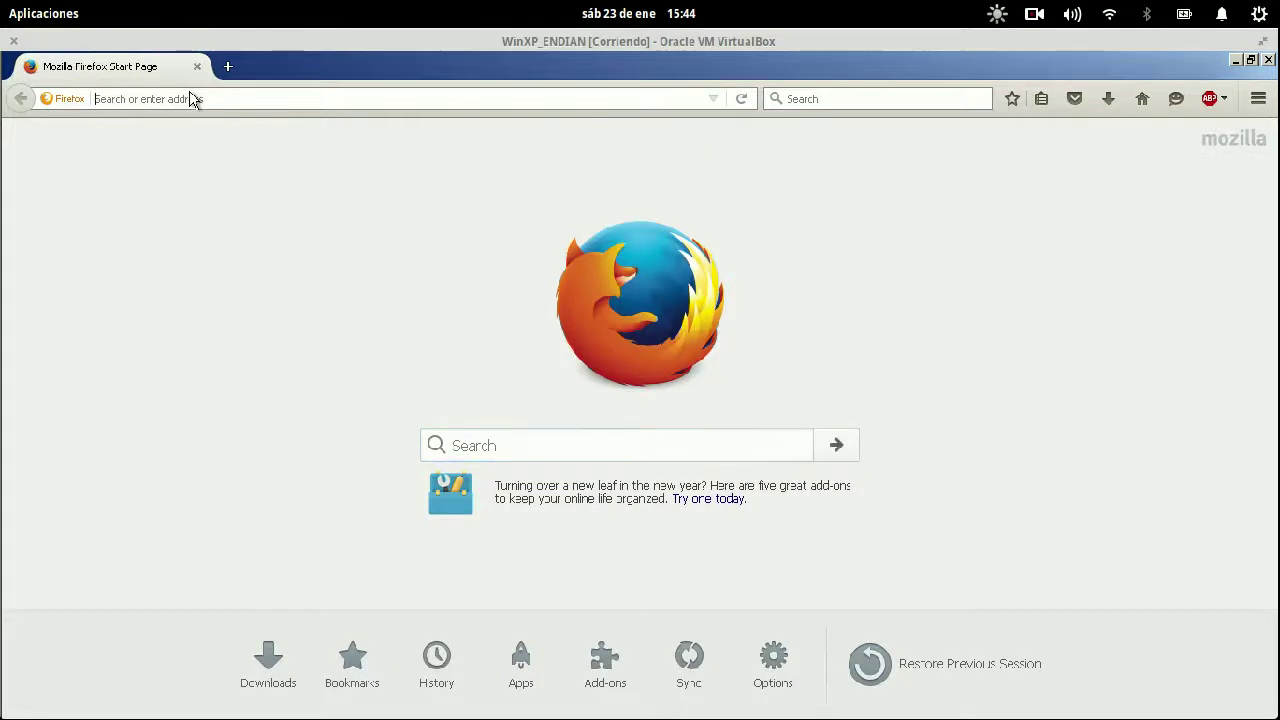
type("gizmodo.es")
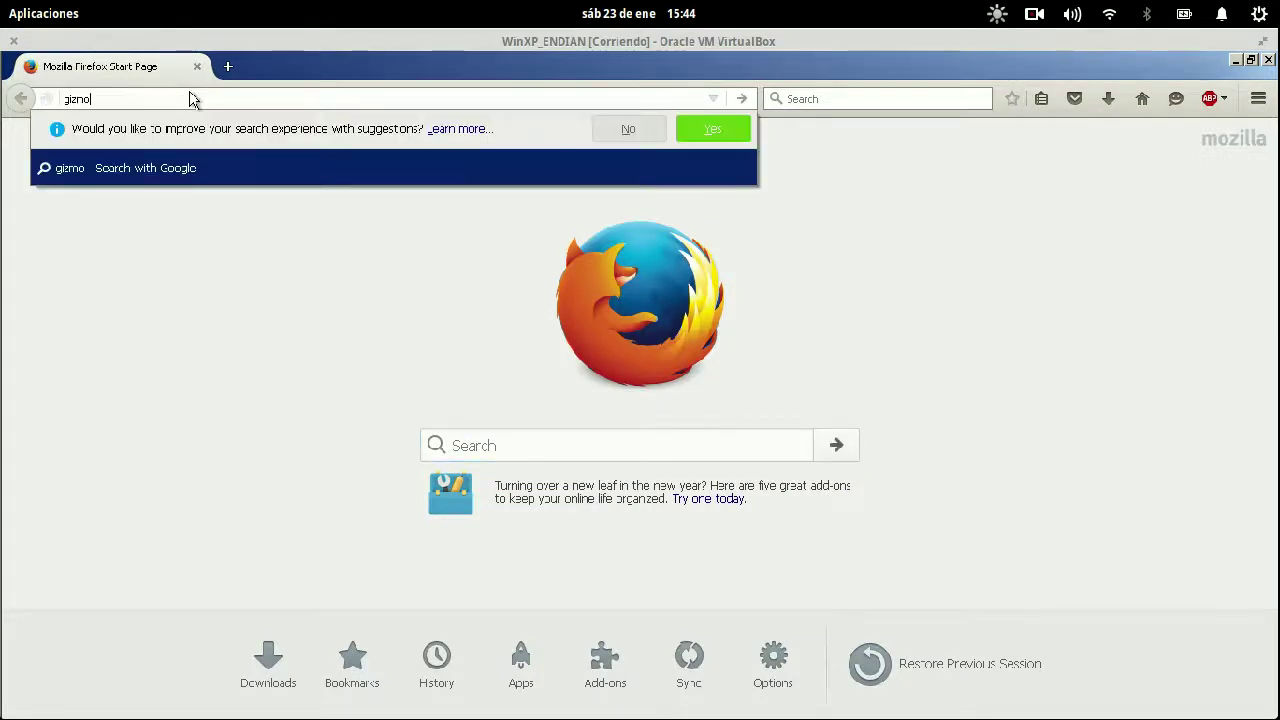
key("Return")
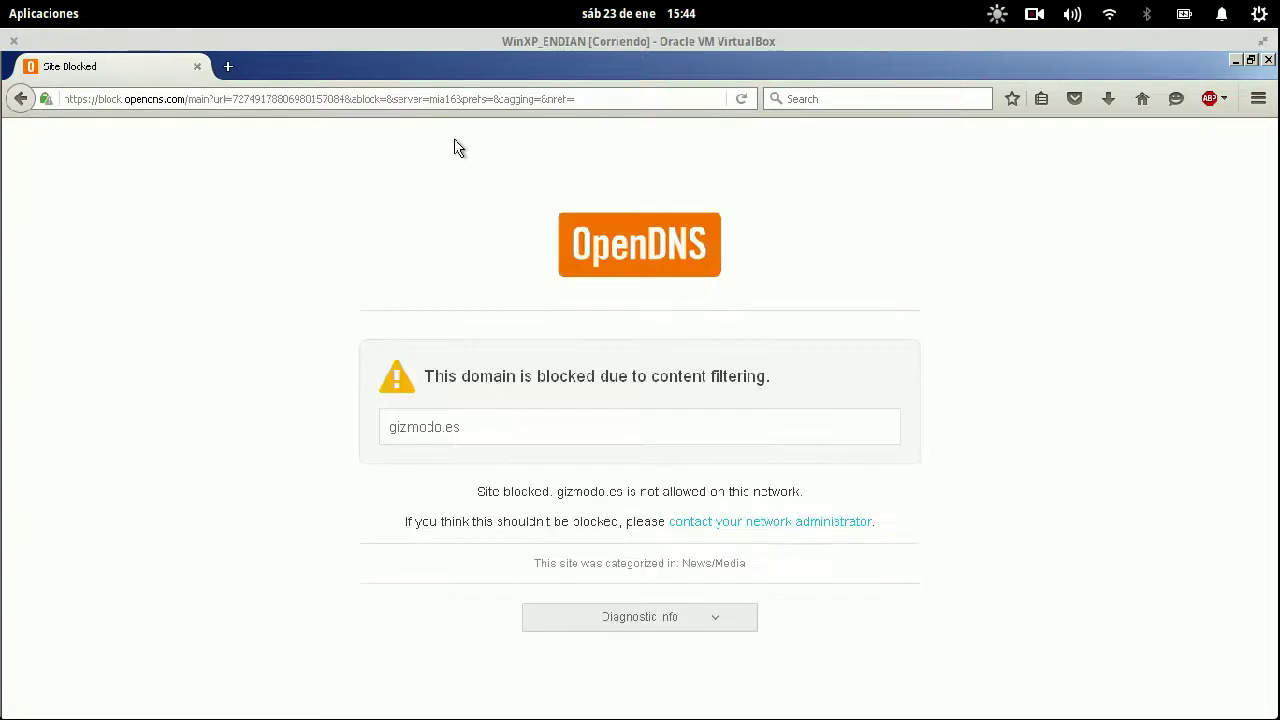
- In the OpenDNS Dashboard, apply the category settings with News/Media unblocked
mouse_move(0, 0)
left_click(197, 134)
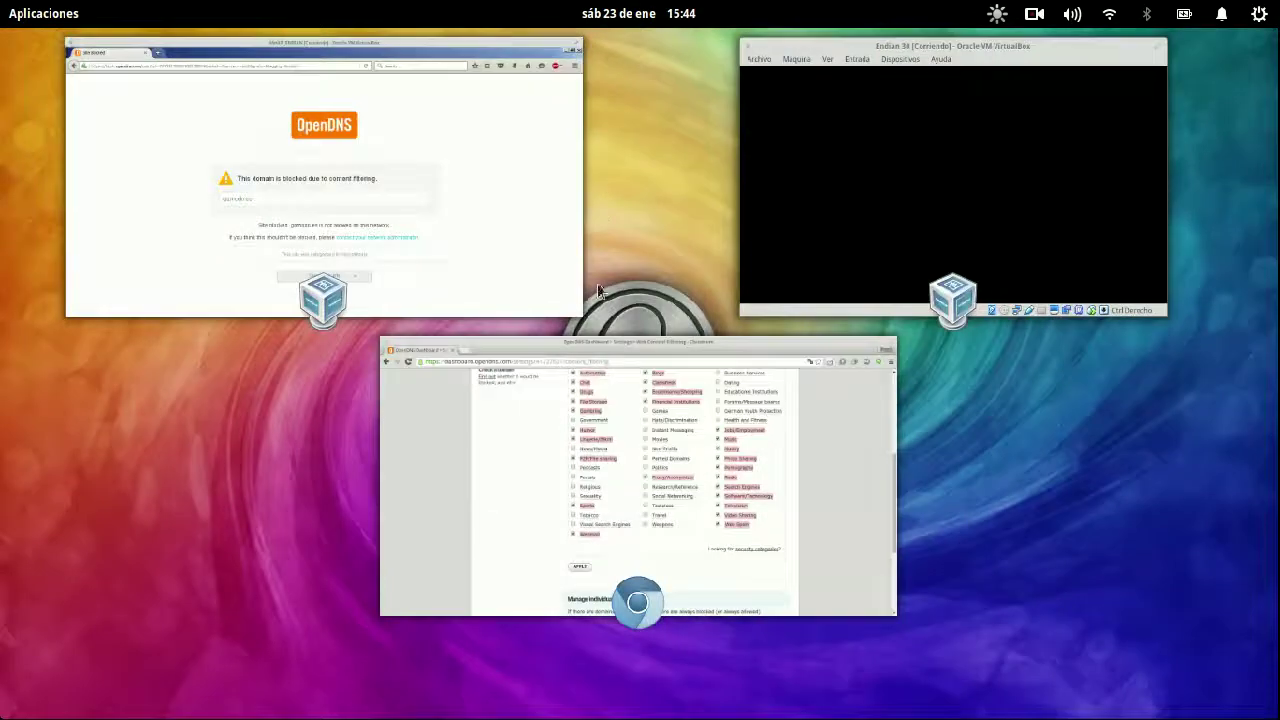
left_click(607, 418)
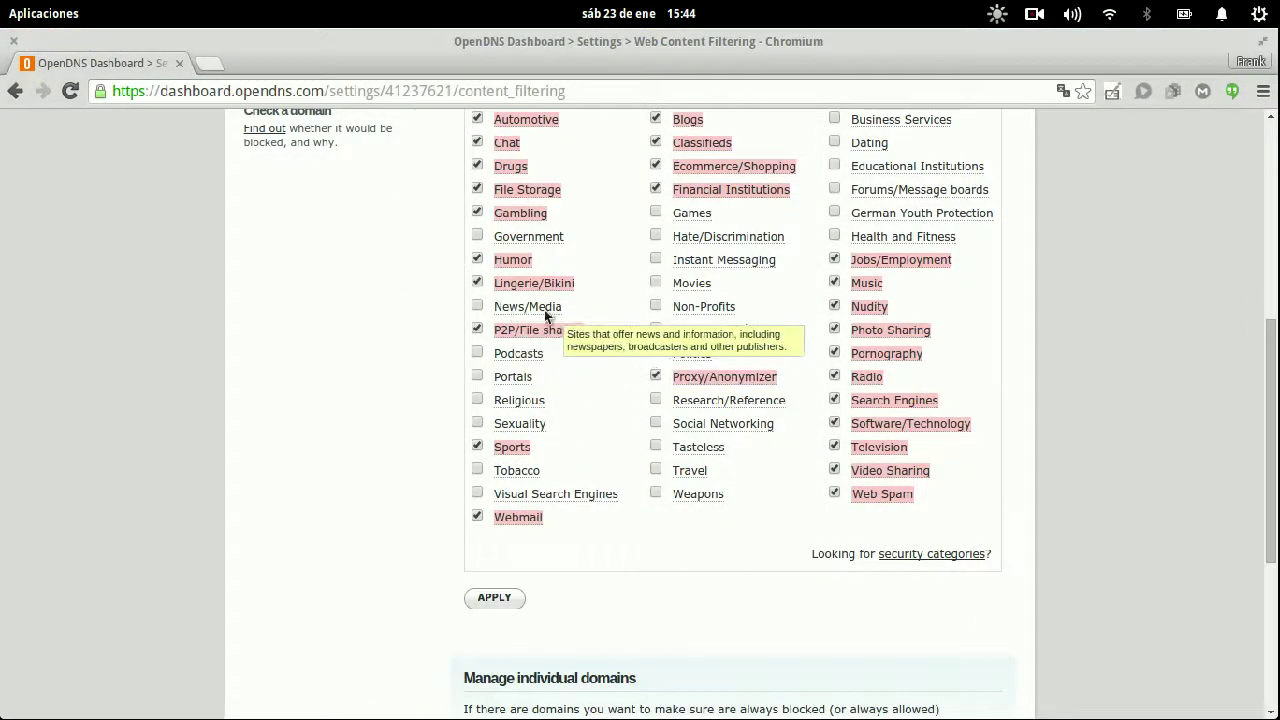
scroll(506, 485, "down", 1)
left_click(491, 551)
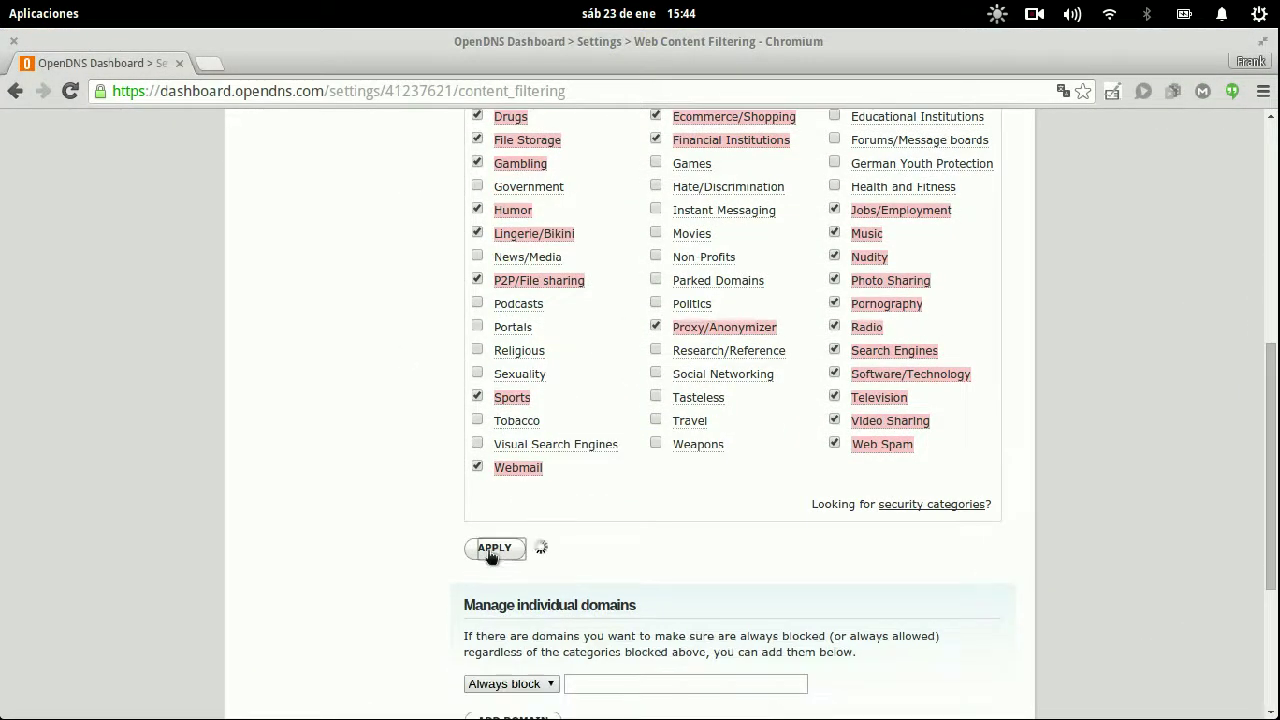
- Switch the domain rule between Always block and Never block, ending on Always block
scroll(379, 354, "down", 2)
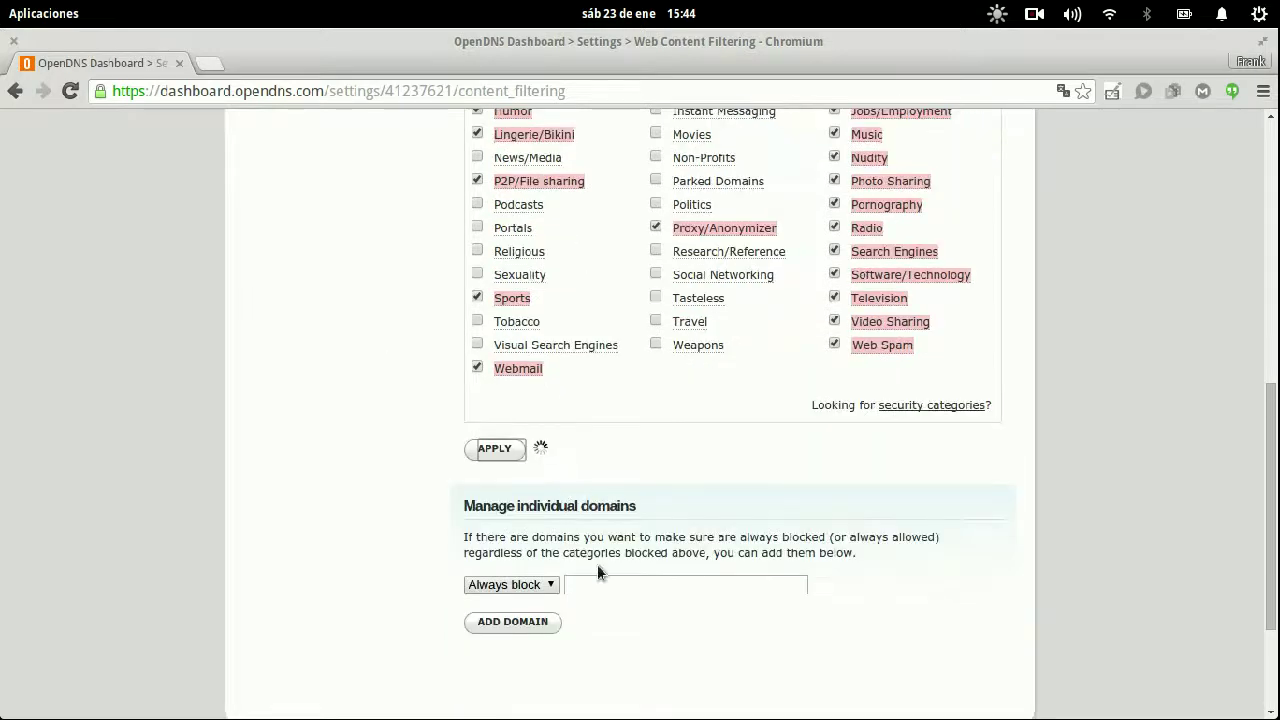
left_click(593, 603)
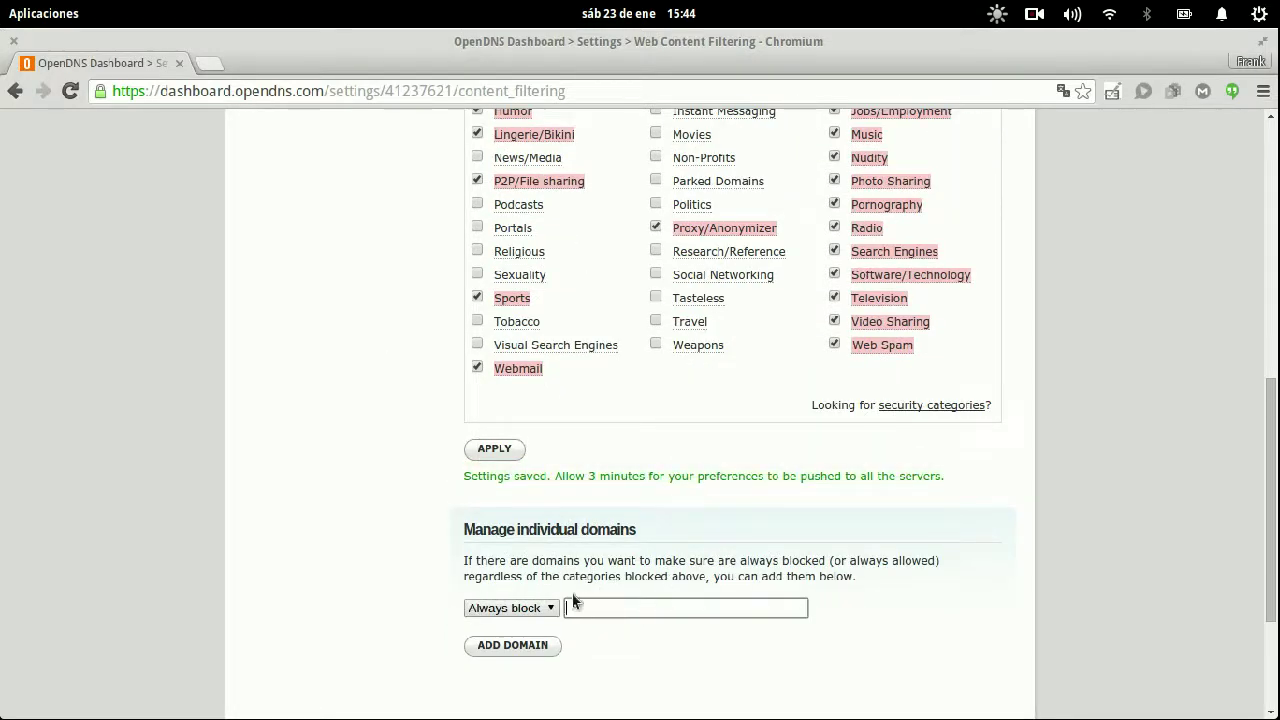
left_click(513, 607)
left_click(657, 575)
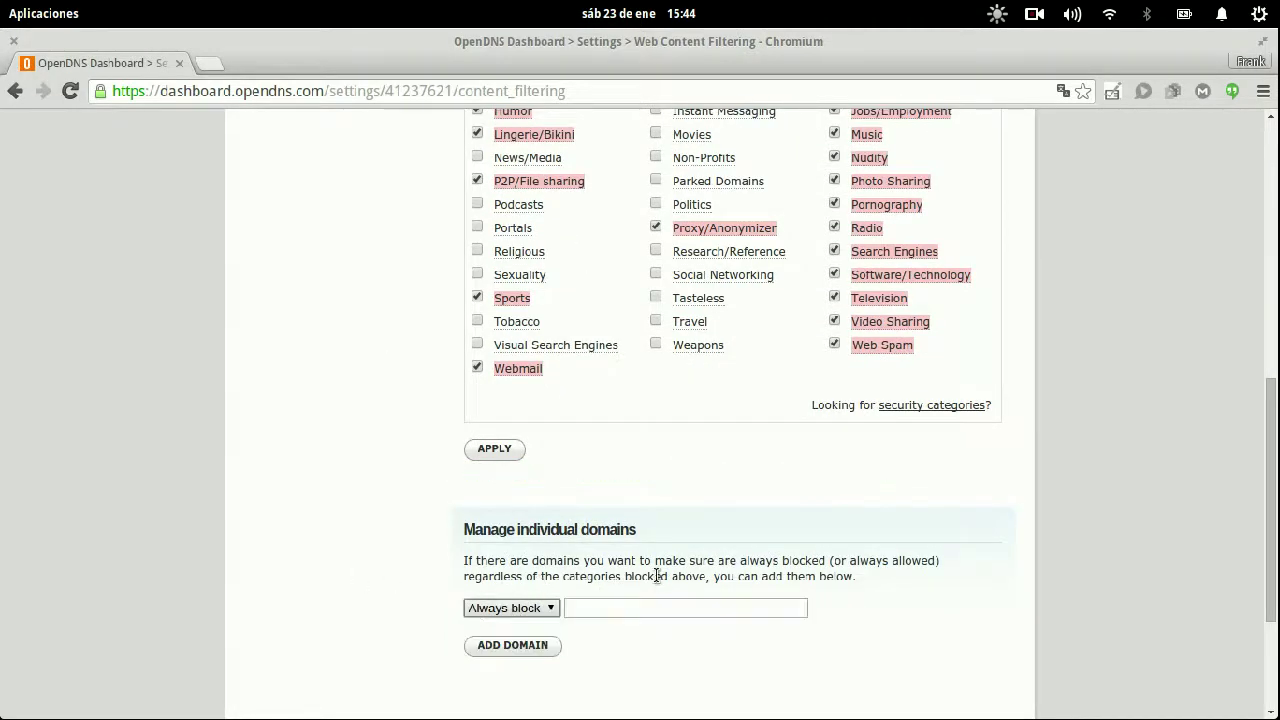
left_click(508, 607)
left_click(507, 643)
left_click(523, 608)
left_click(502, 621)
- Reload gizmodo.es in a new browser tab, closing the old Site Blocked tab
key("super")
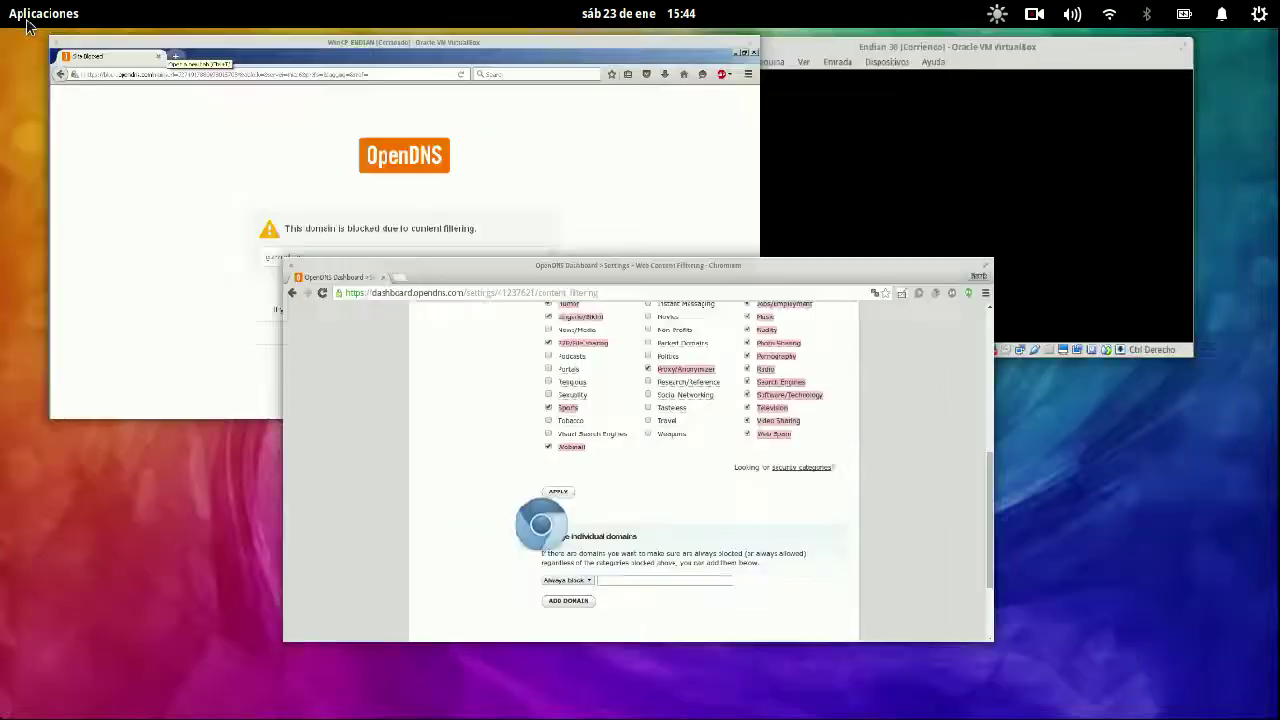
left_click(263, 193)
left_click(336, 100)
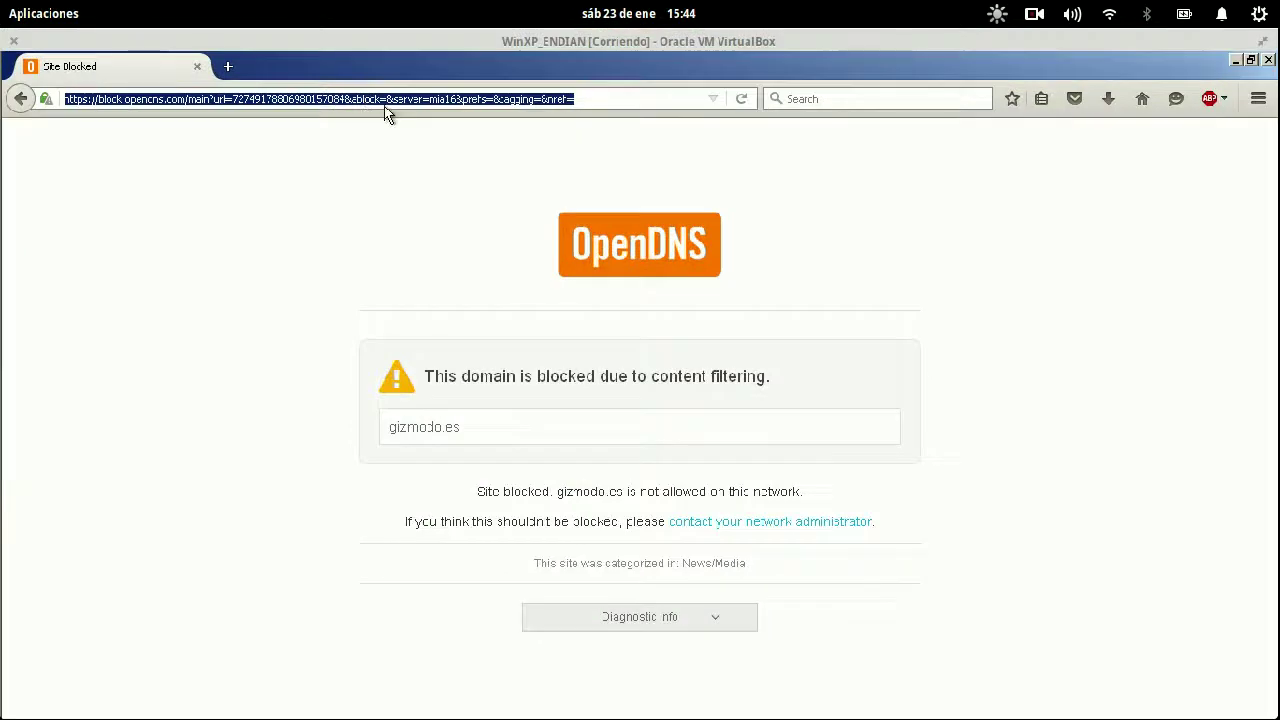
key("ctrl+t")
type("gizmo.es")
key("Return")
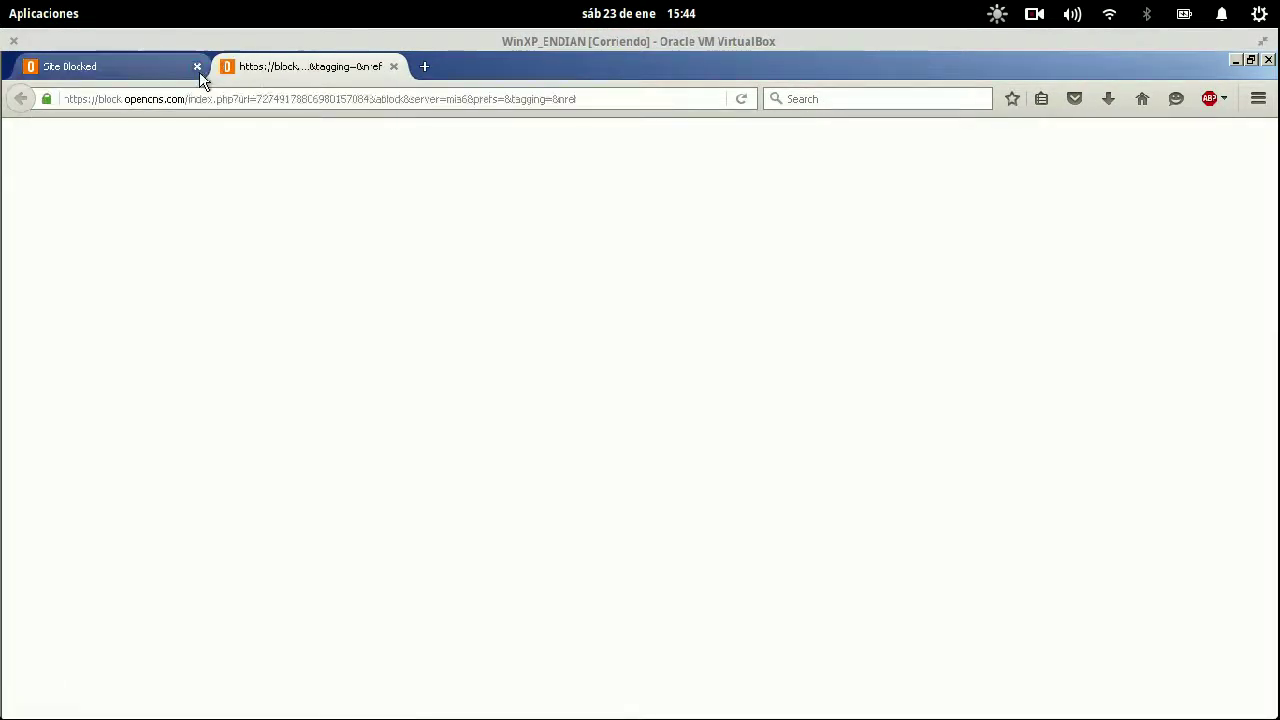
left_click(197, 68)
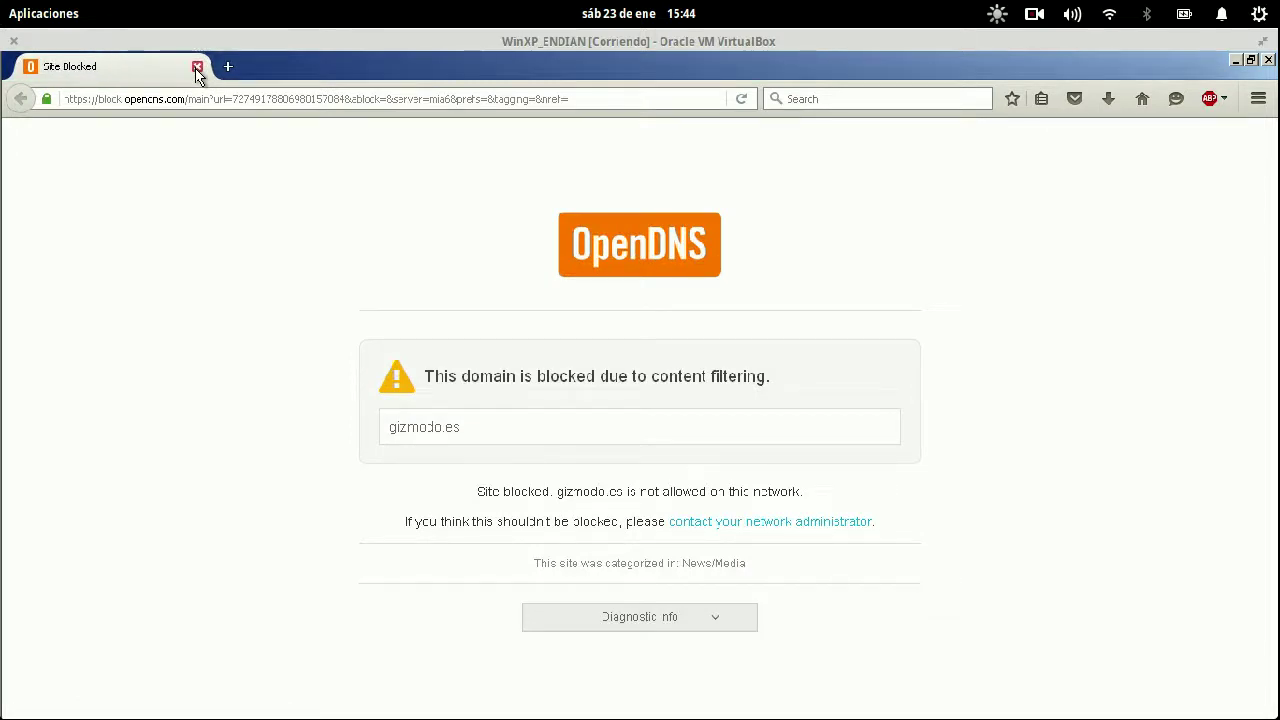
triple_click(192, 98)
type("gizmodo.")
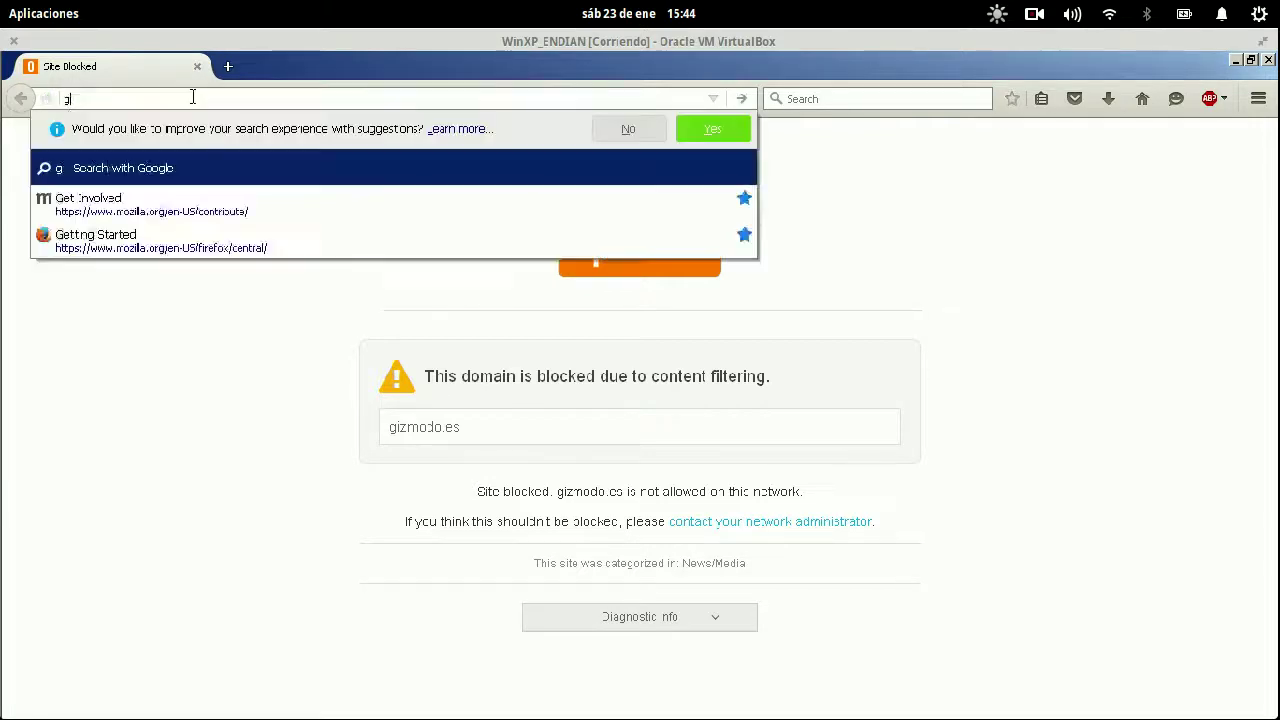
type("es")
key("alt+Return")
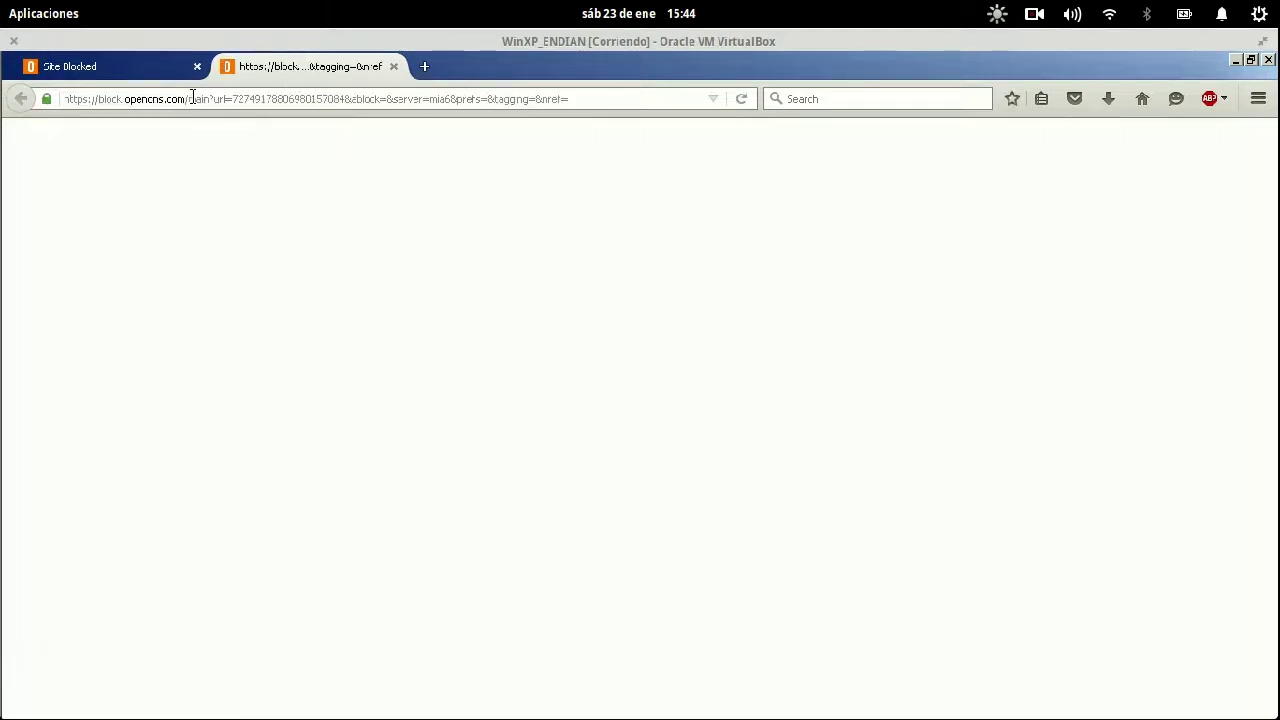
- Load genbeta.com in a new tab to test the filter
key("ctrl+t")
type("ent")
key("BackSpace")
key("BackSpace")
key("BackSpace")
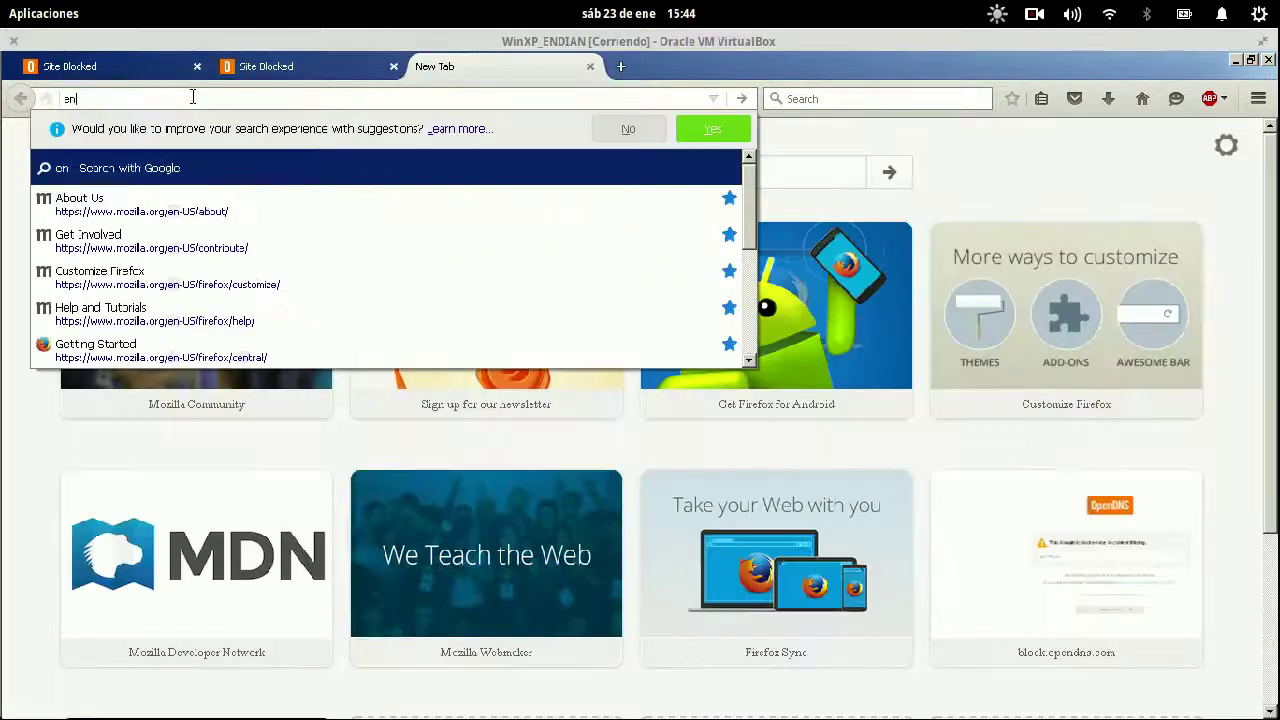
key("BackSpace")
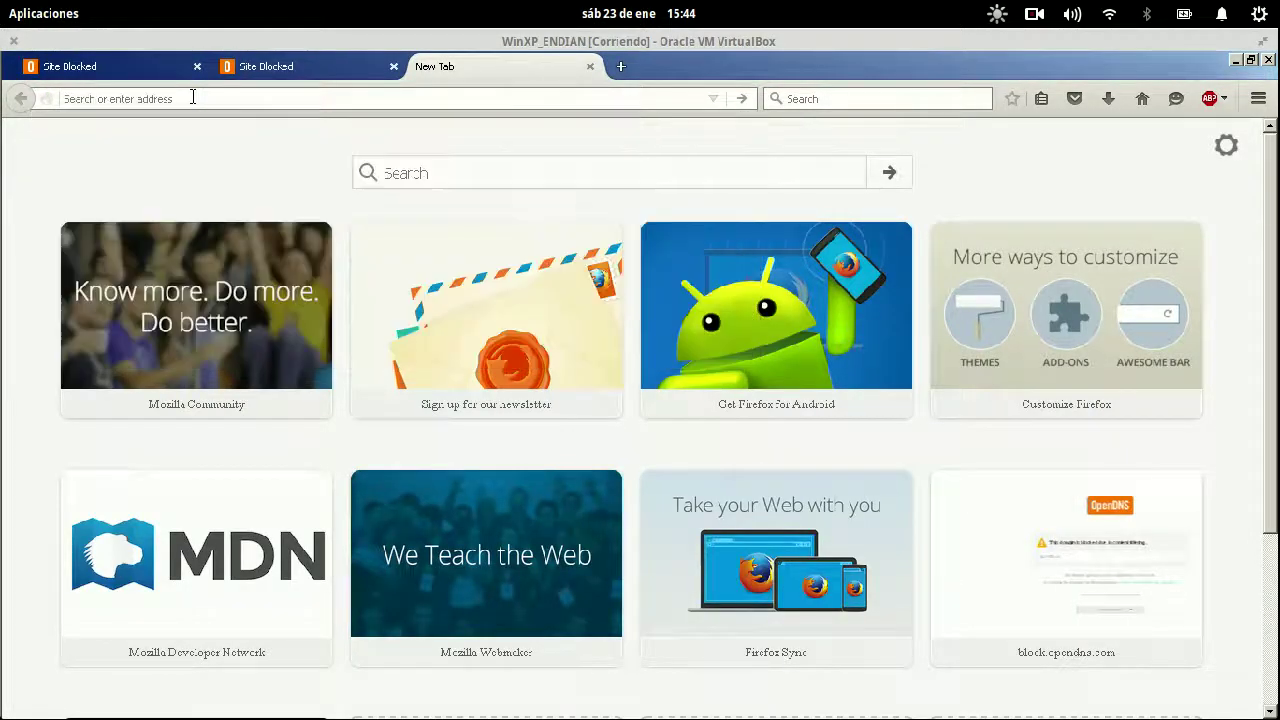
type("genbeta.com")
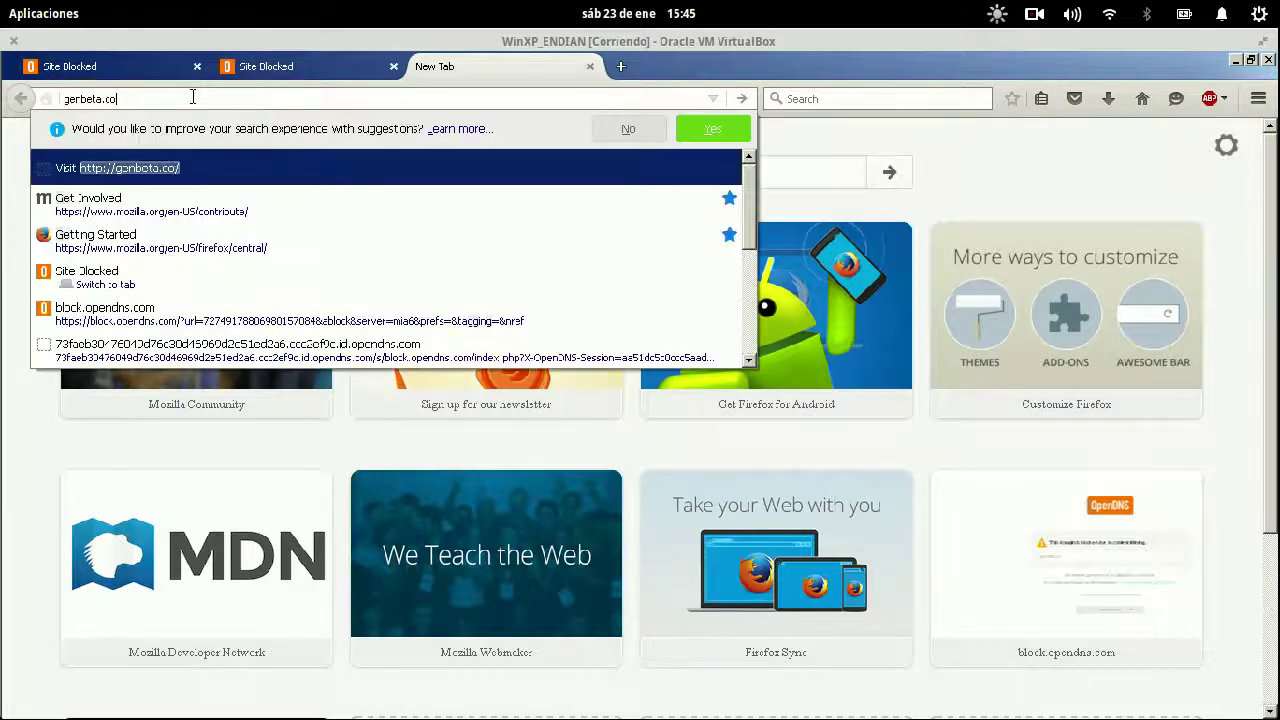
key("Return")
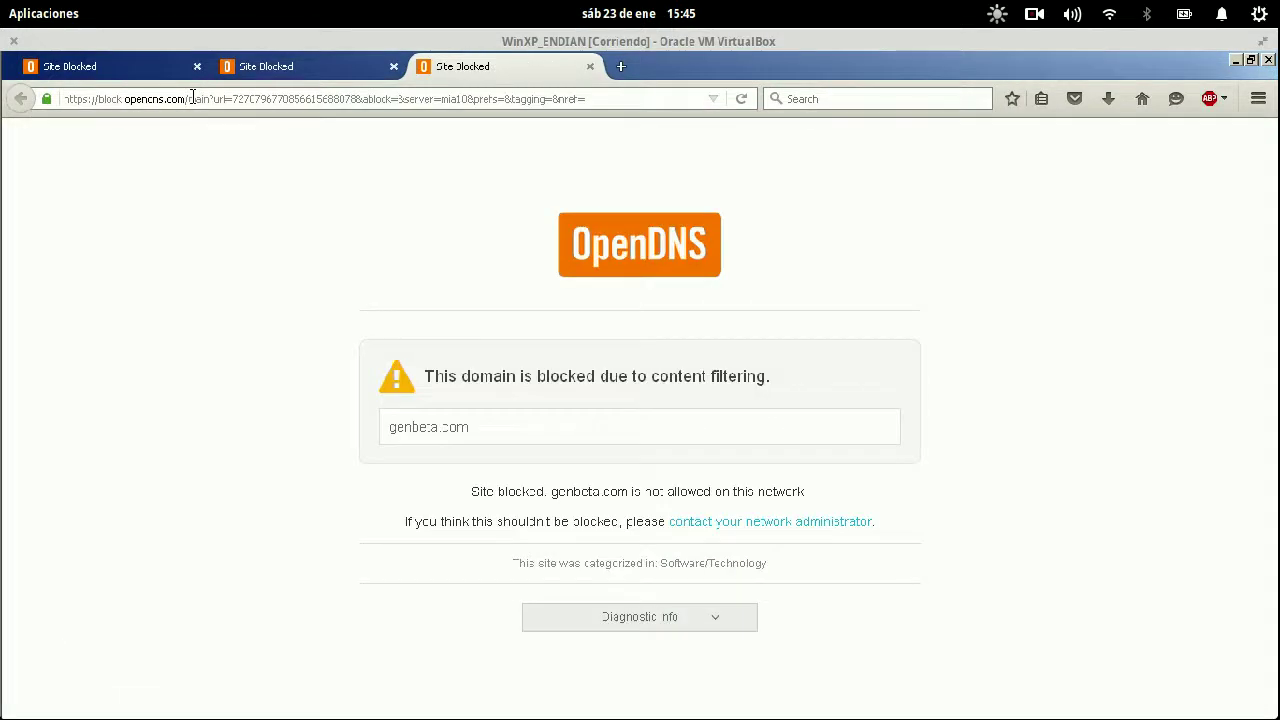
- Load gizmodo.com, then enter gerbila.com to check blocking again
left_click(192, 97)
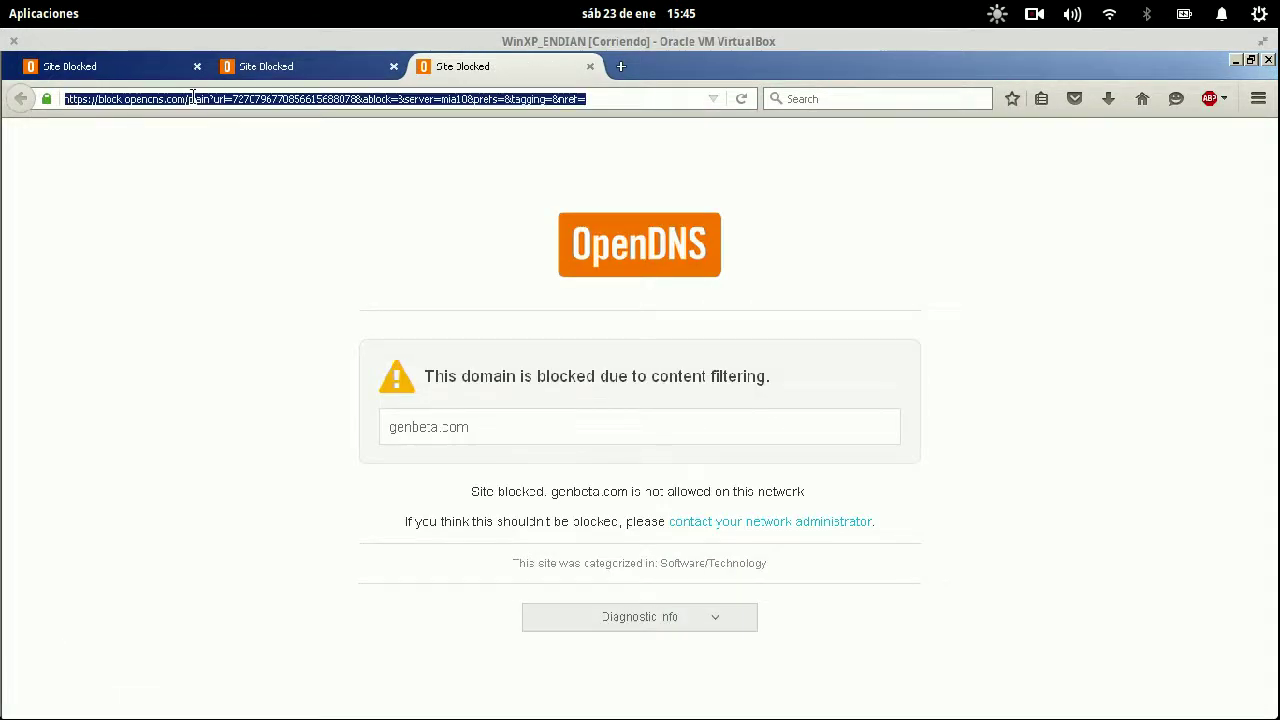
type("gizmodo.com")
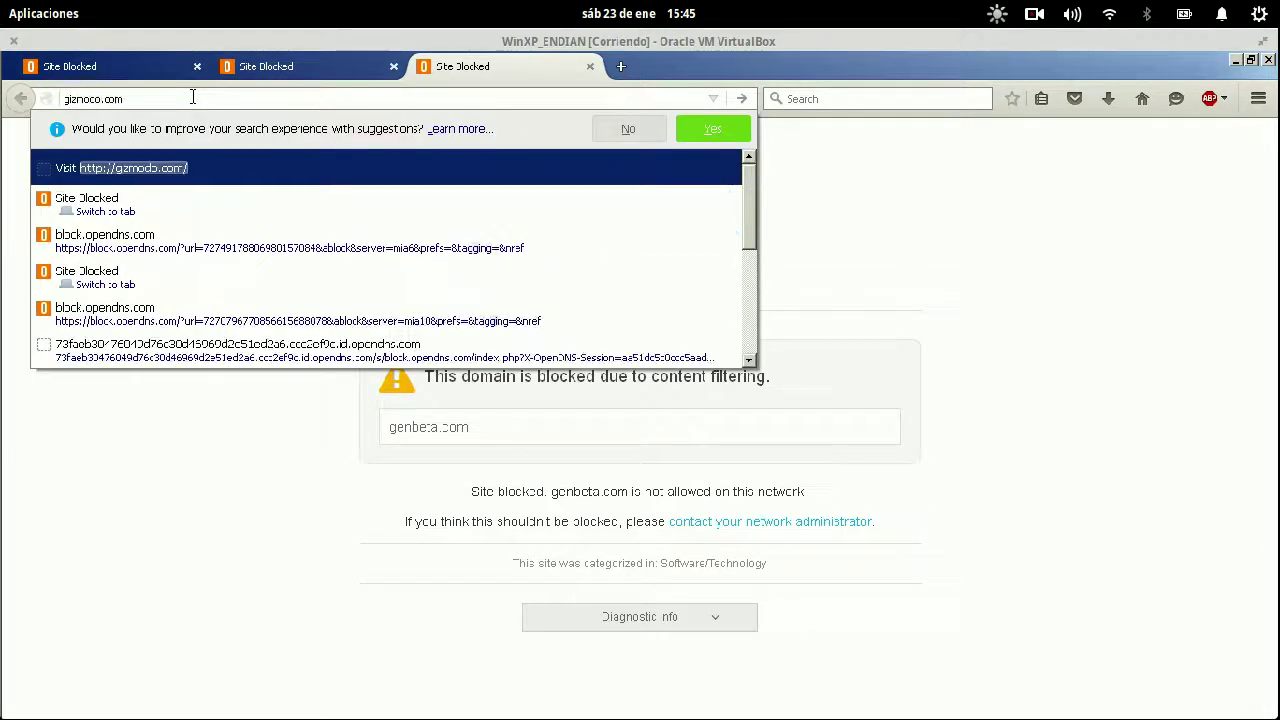
key("Return")
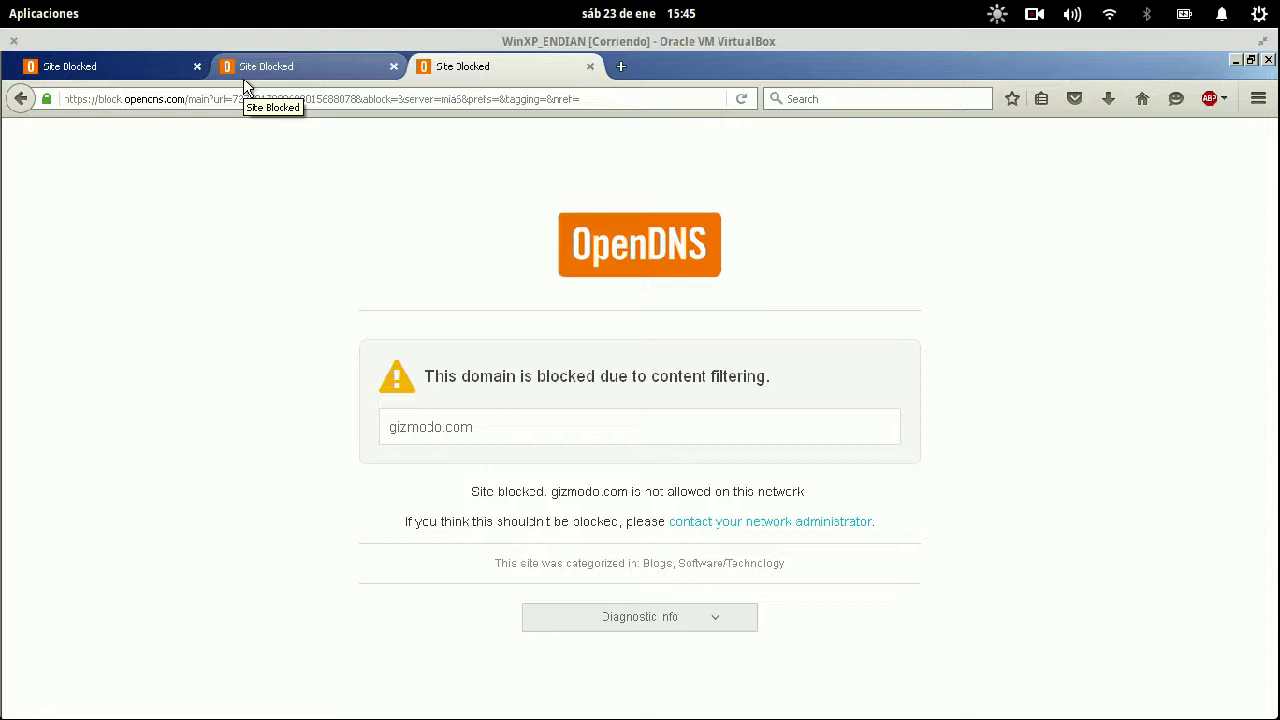
left_click(395, 112)
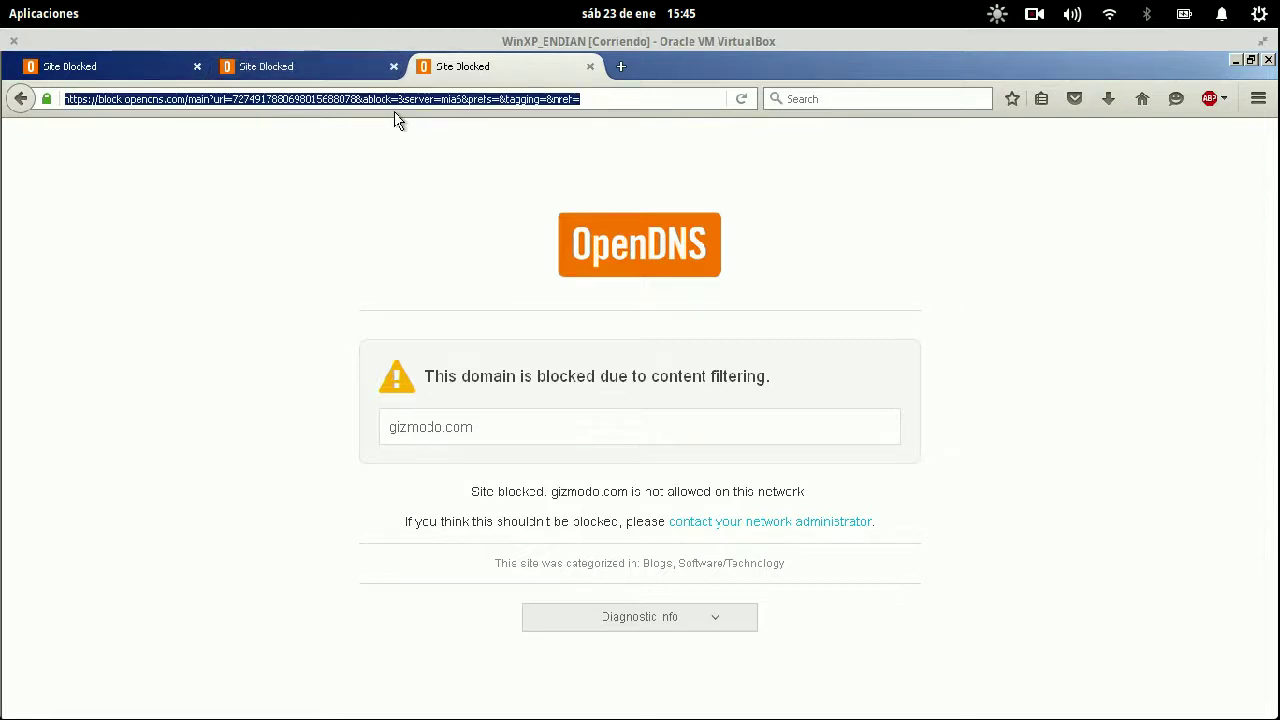
type("gerbil")
type("a.co")
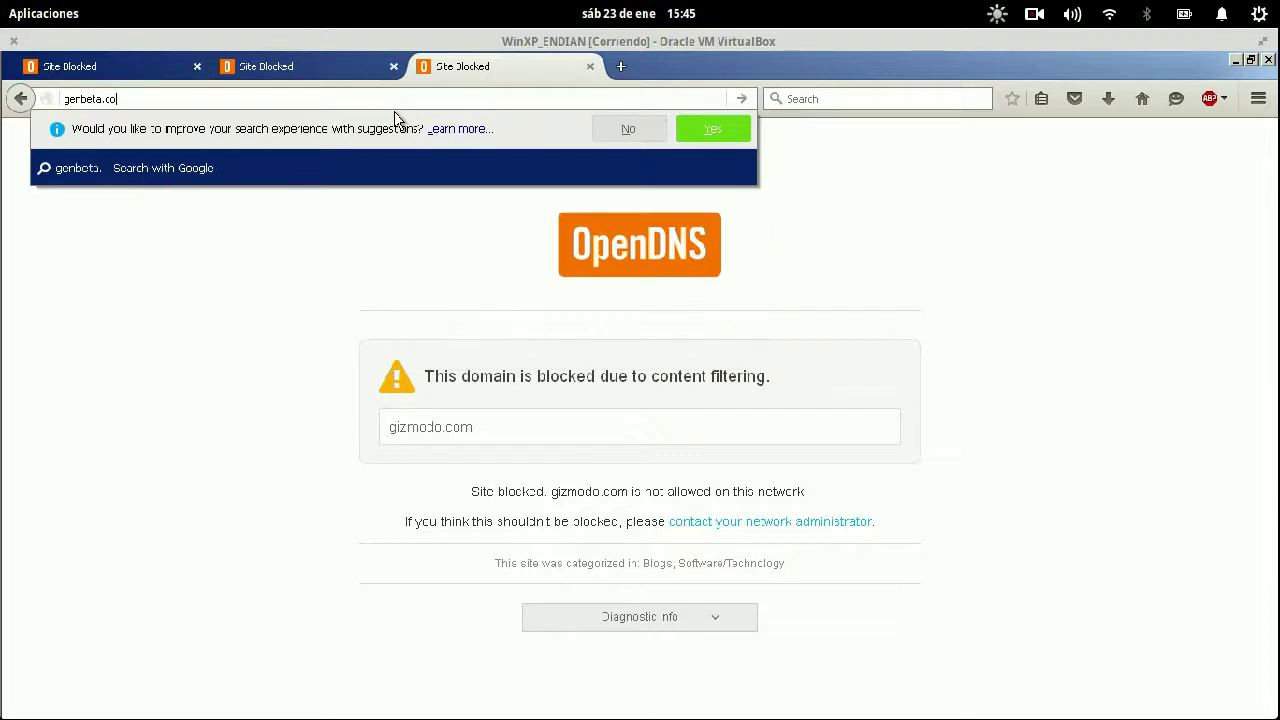
type("m")
key("Return")
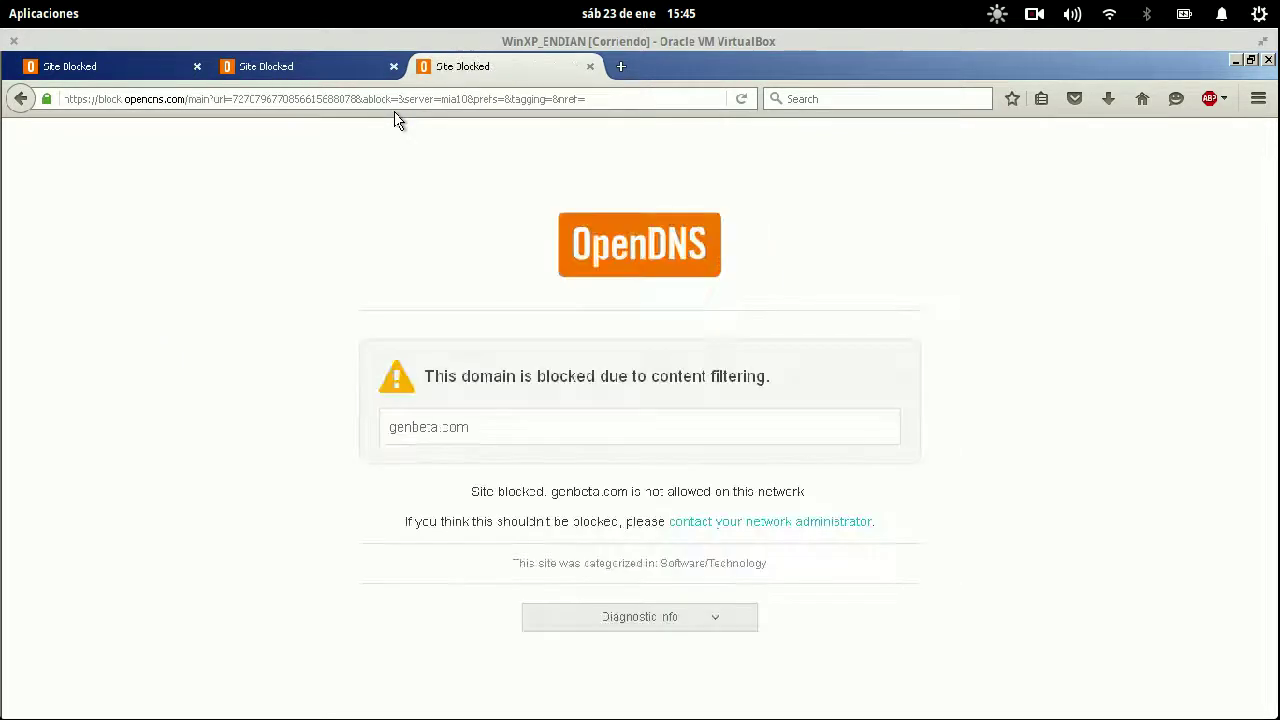
left_click(1040, 18)
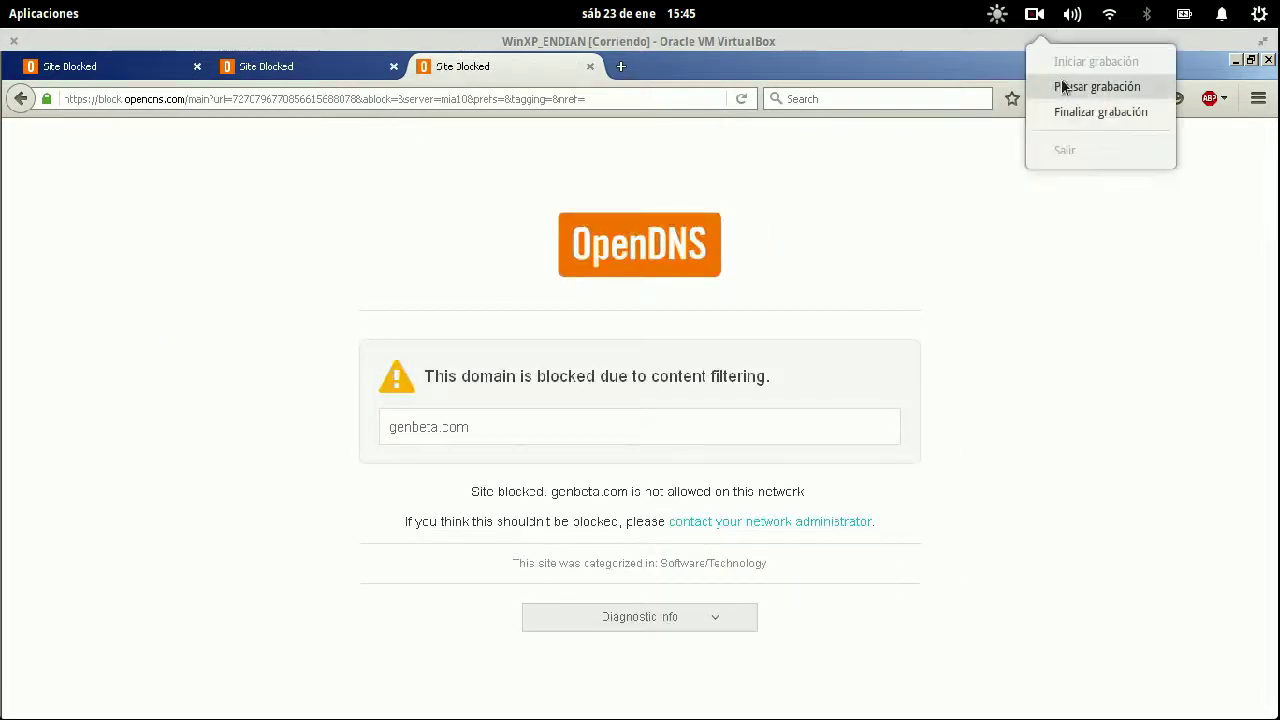
- Load gizmodo.es in a new Firefox private window
left_click(1060, 86)
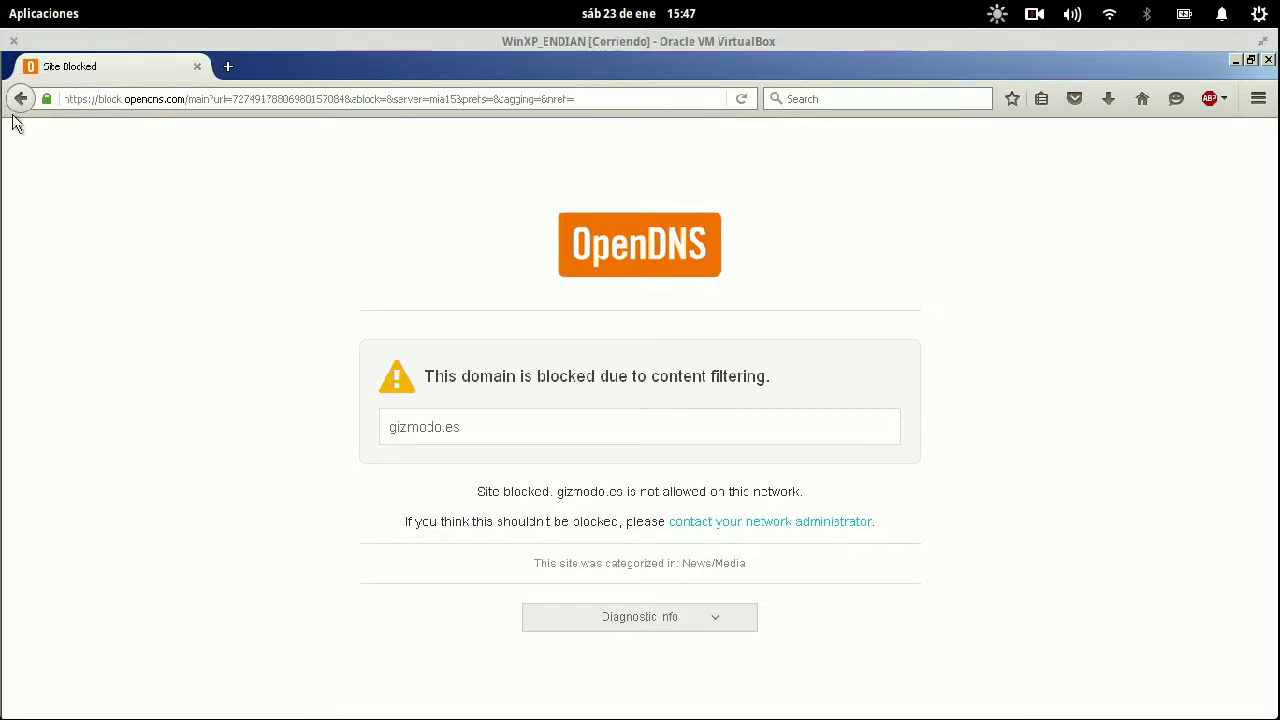
left_click(450, 99)
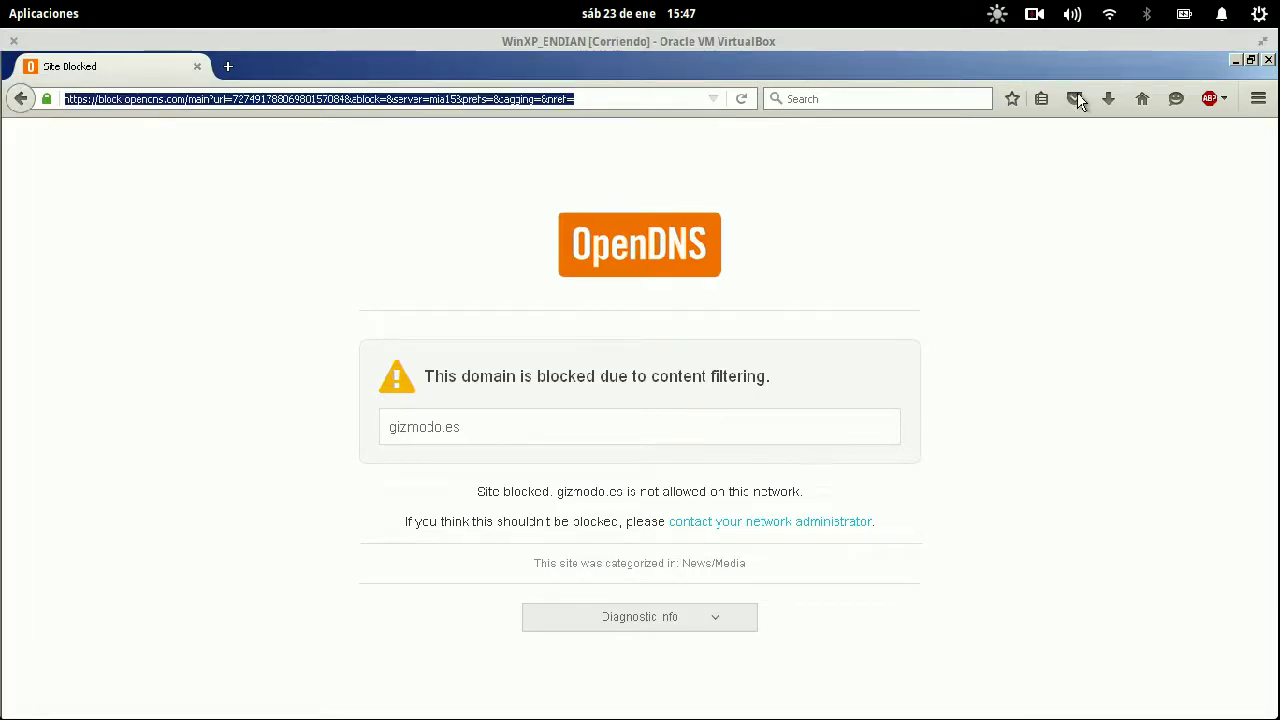
left_click(1258, 98)
left_click(1157, 205)
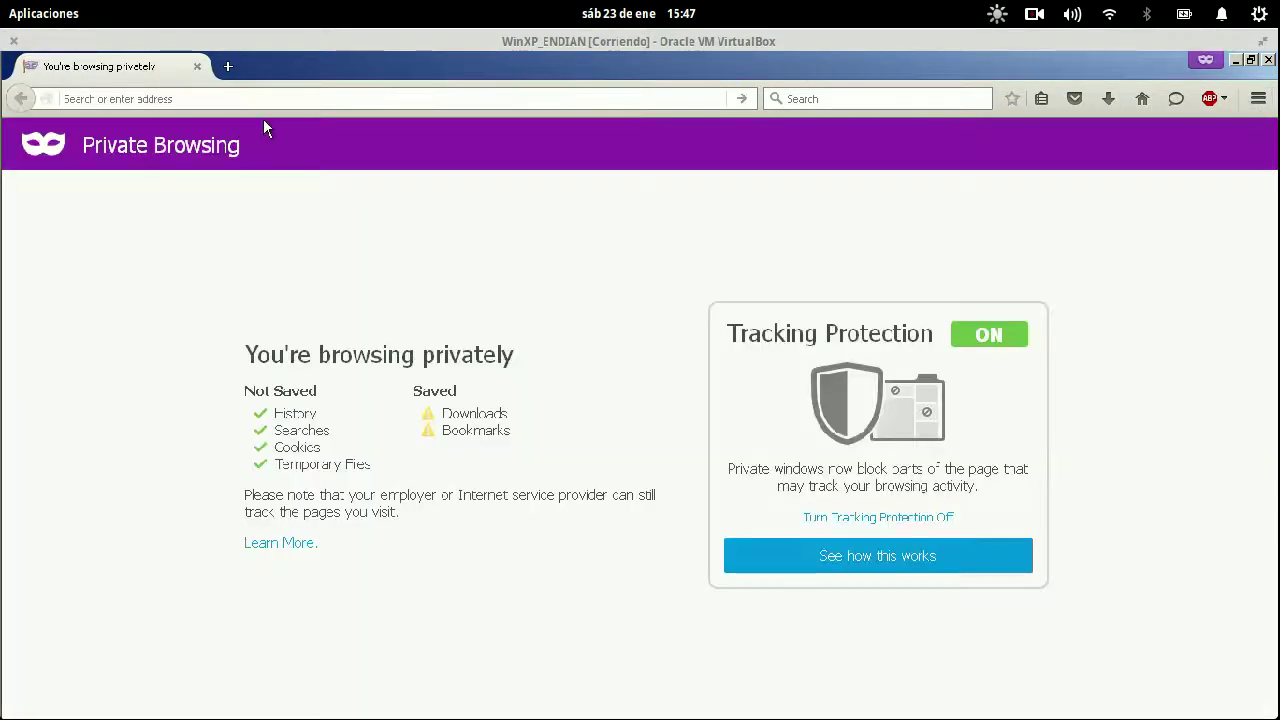
type("gizmodo.es")
key("Return")
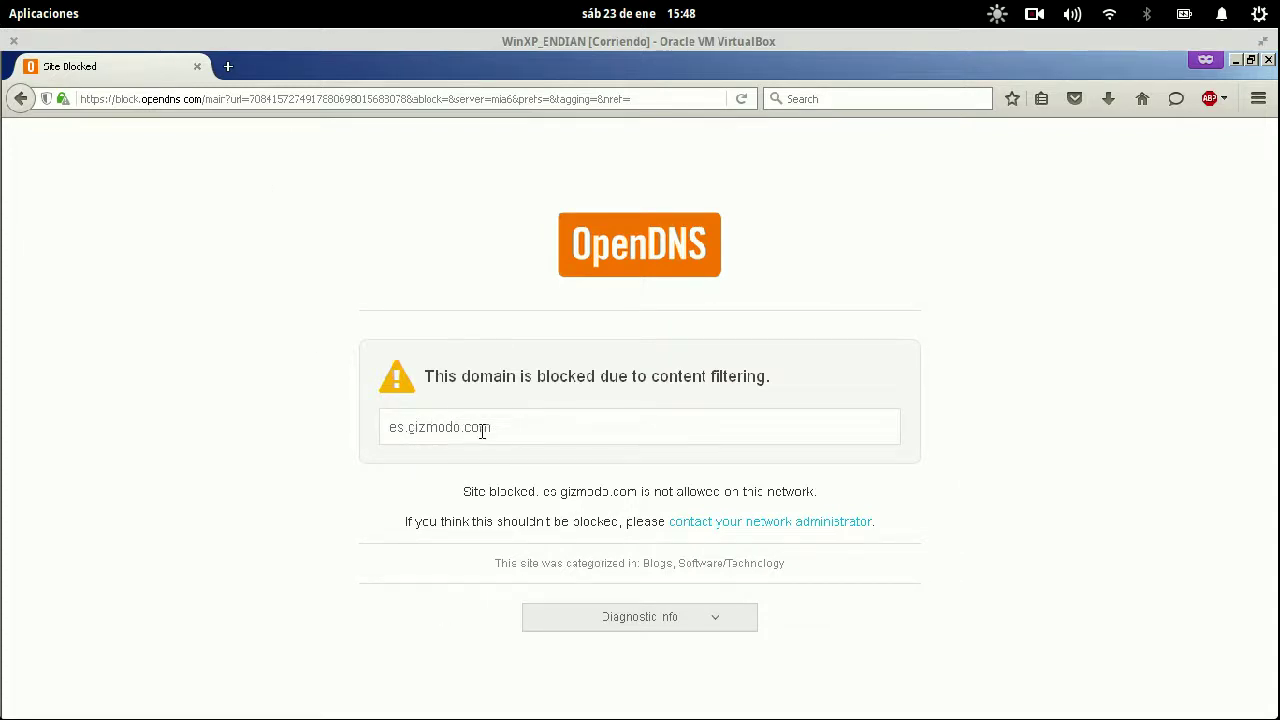
- Highlight the block page's Blogs, Software/Technology categories, then return to the virtual machine window
left_click_drag(831, 571, 597, 568)
key("super")
left_click(443, 277)
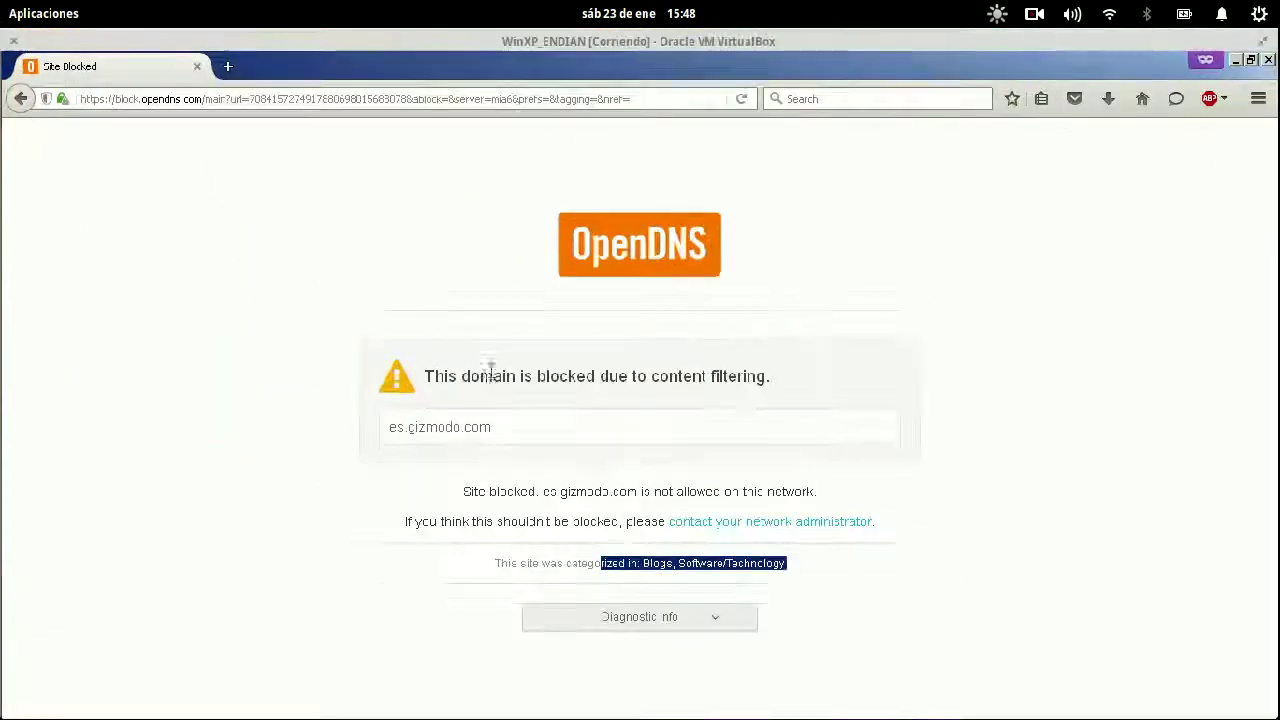
key("super")
- Uncheck Software/Technology in the Web Content Filtering categories and apply the change
left_click(740, 445)
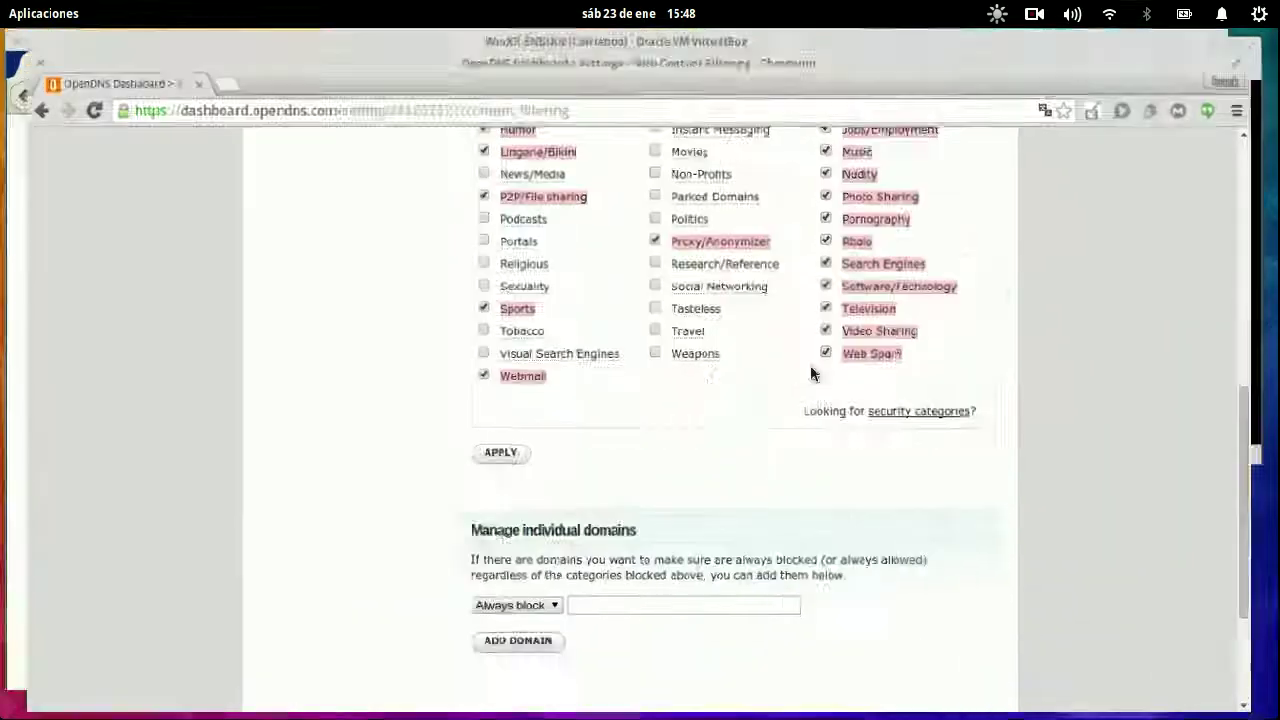
scroll(709, 377, "up", 3)
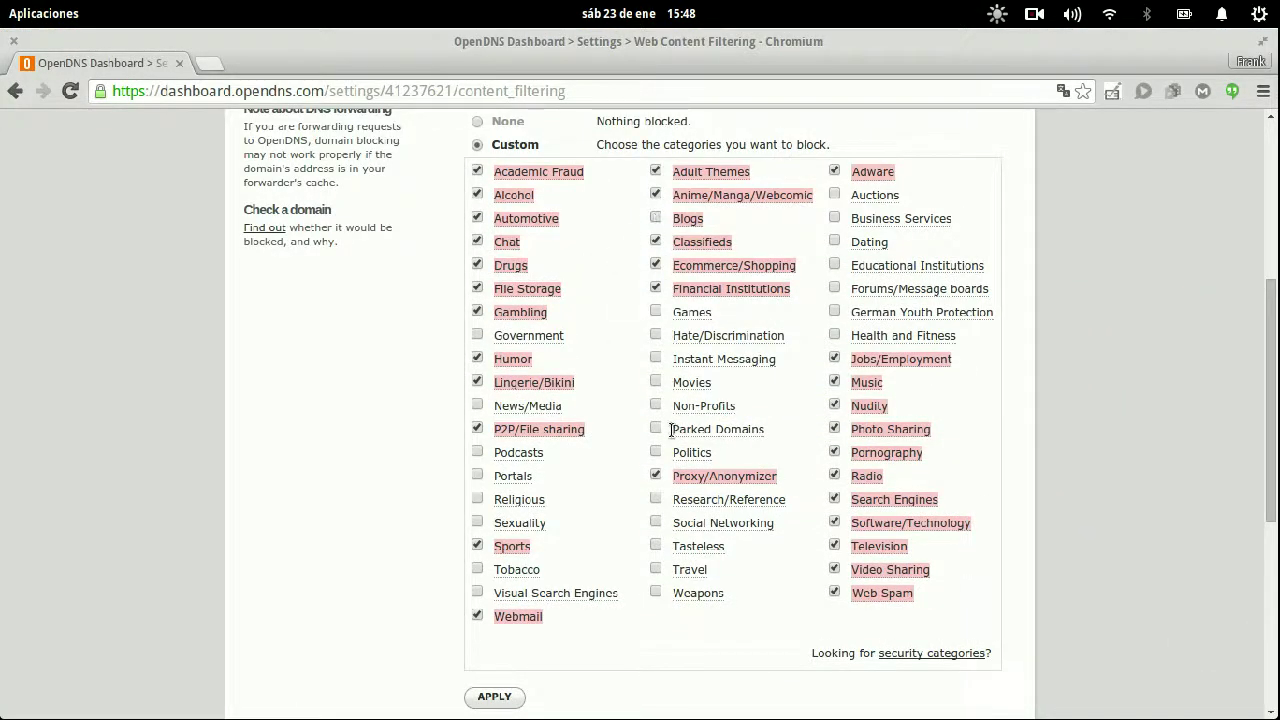
left_click(835, 522)
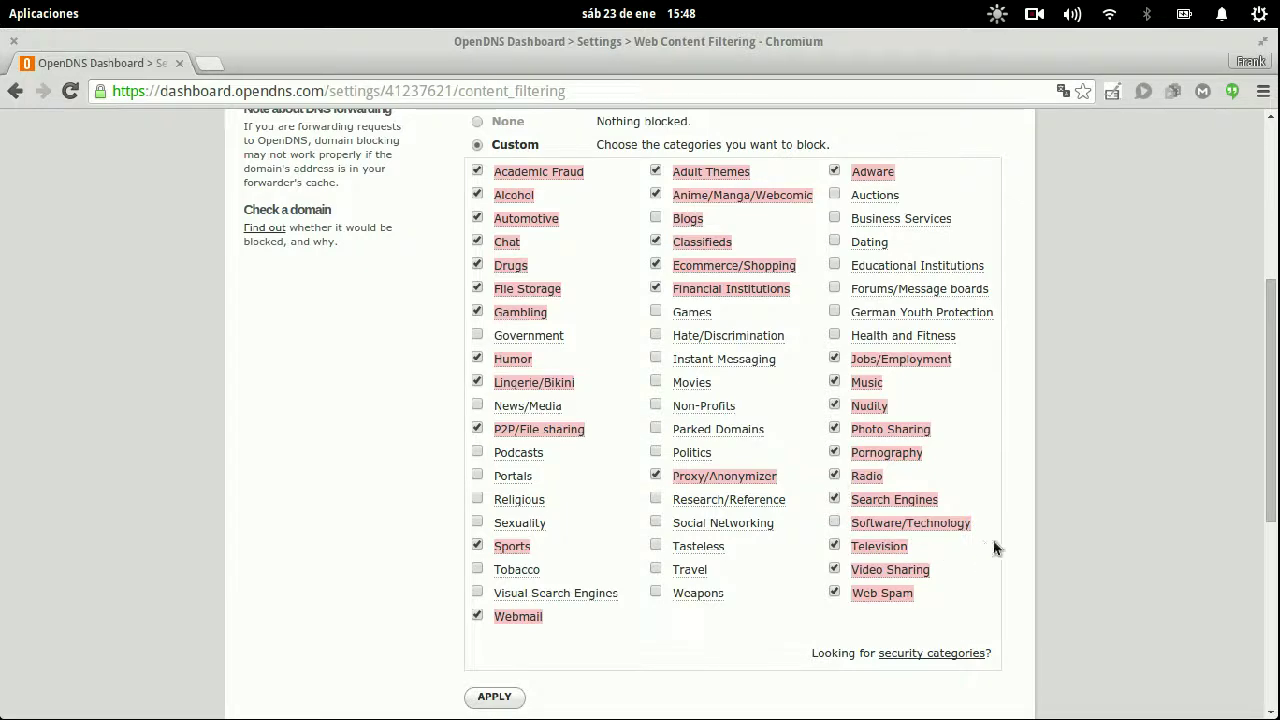
scroll(1010, 550, "down", 3)
left_click(508, 696)
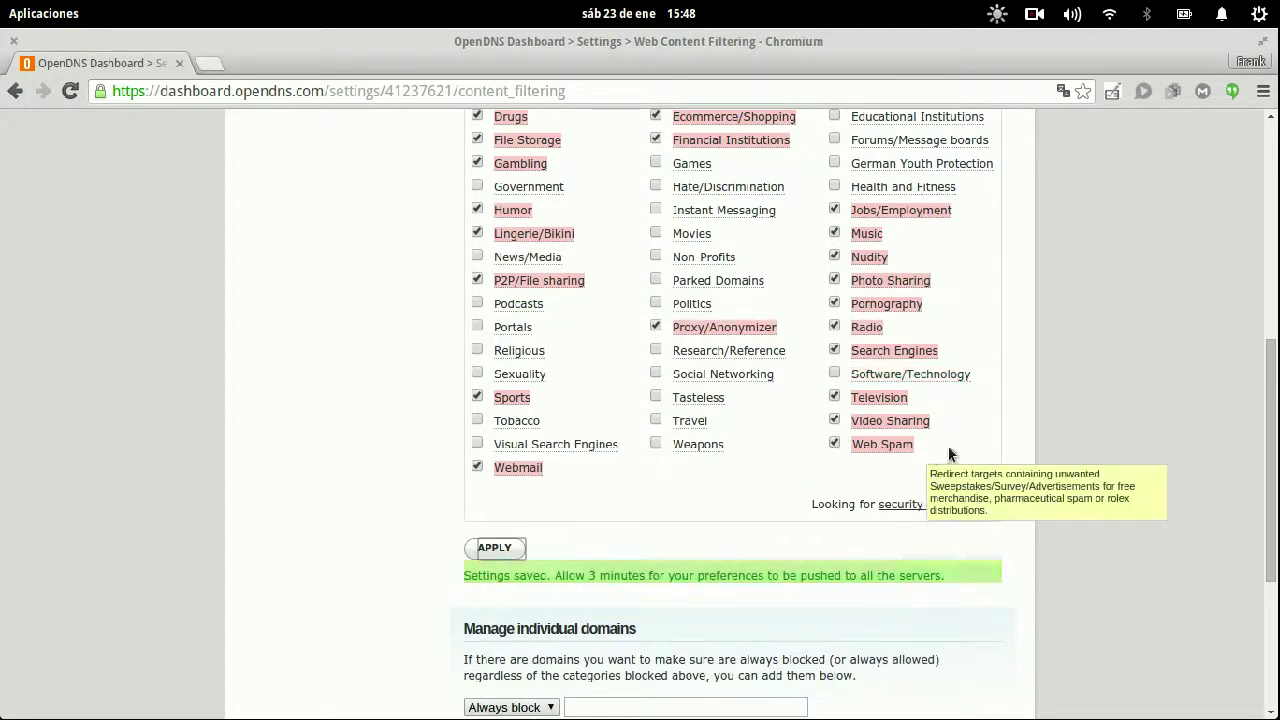
- Switch between the OpenDNS dashboard and the VirtualBox window, ending back in the VM
key("super")
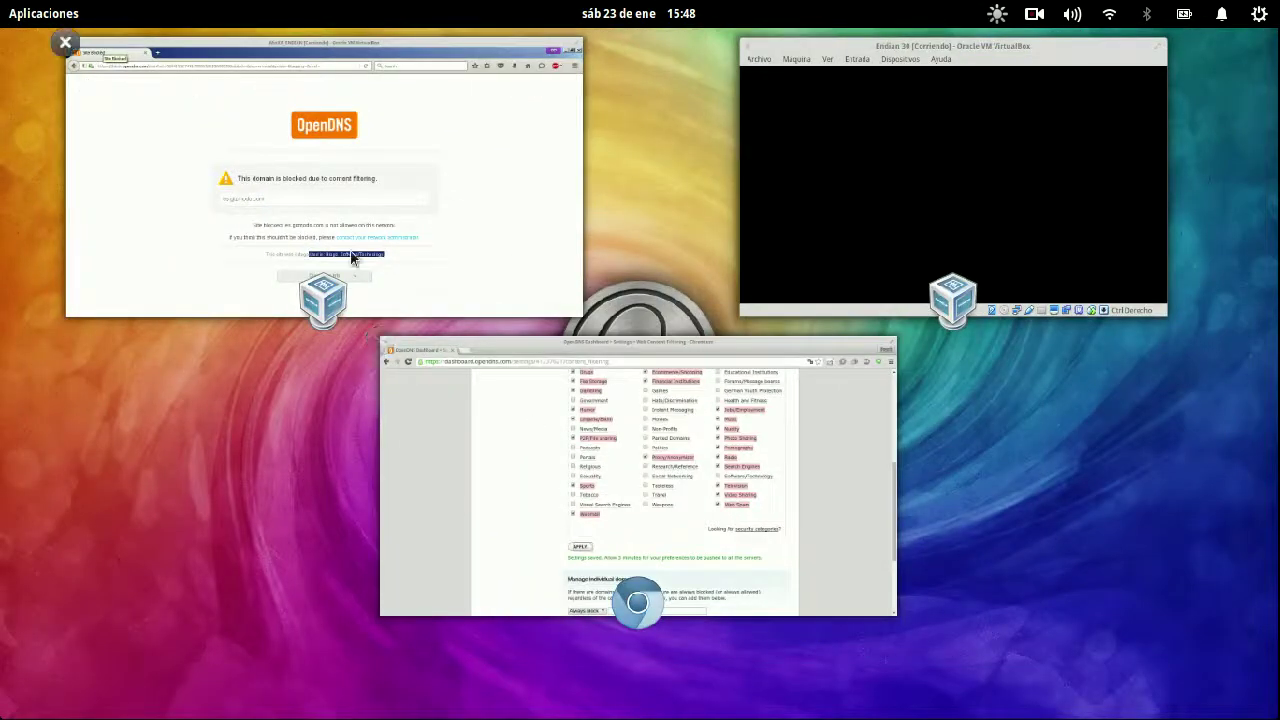
left_click(518, 240)
key("super")
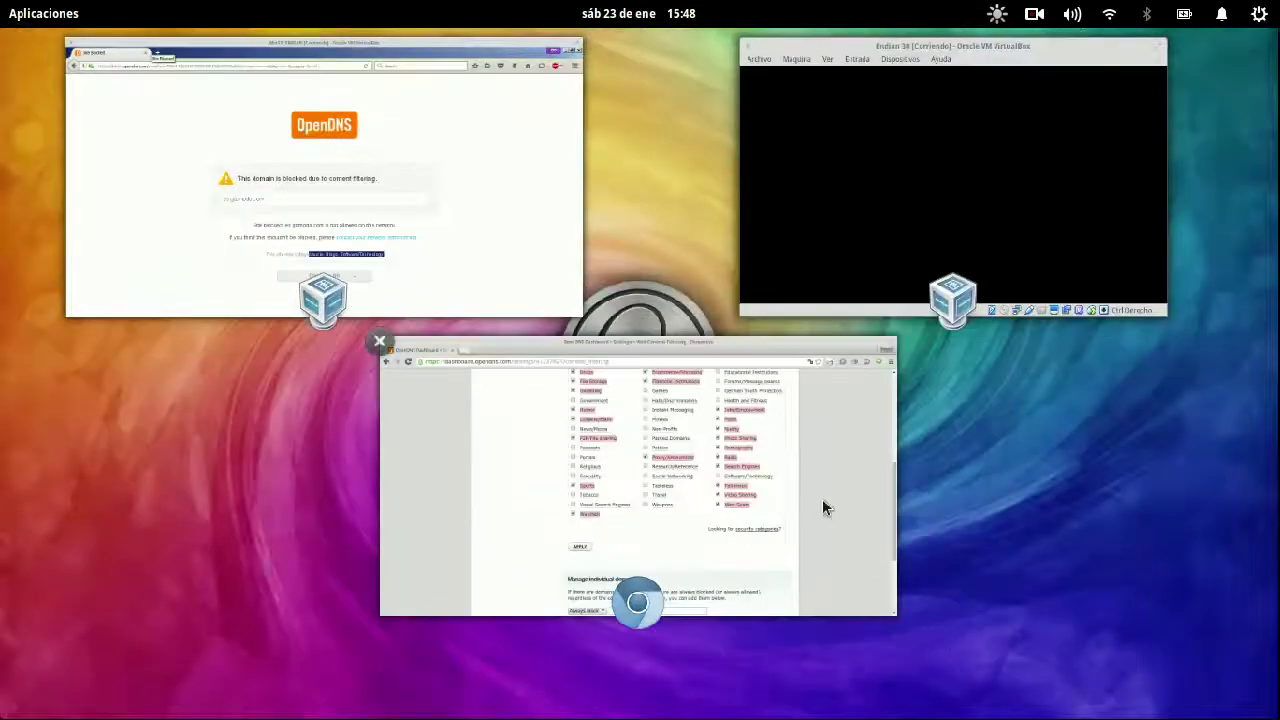
left_click(822, 500)
scroll(892, 384, "up", 5)
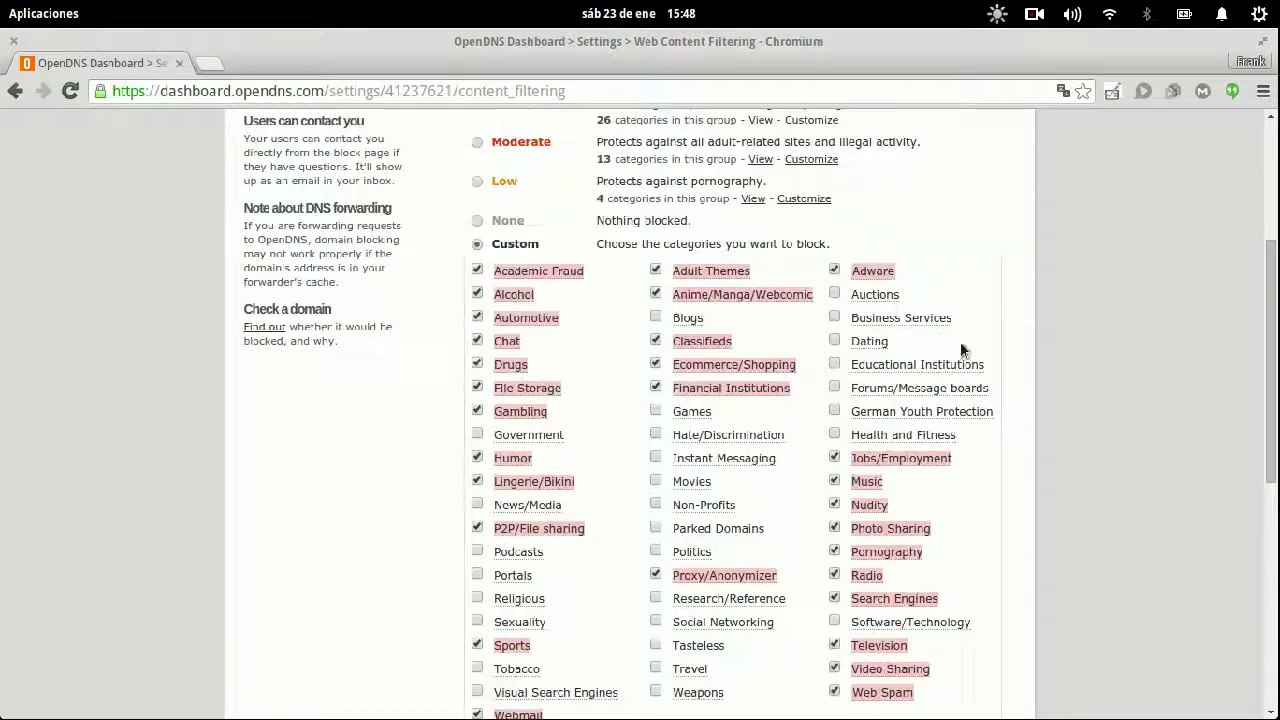
scroll(1024, 458, "down", 5)
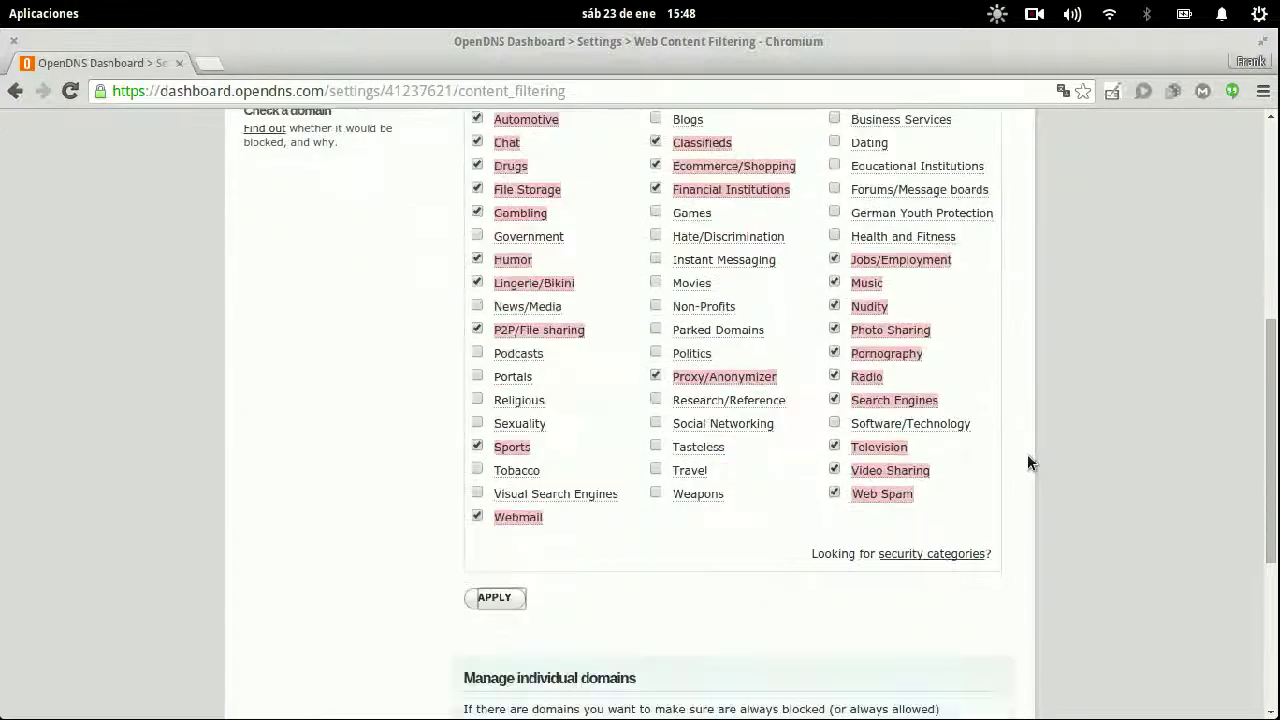
mouse_move(4, 6)
left_click(214, 131)
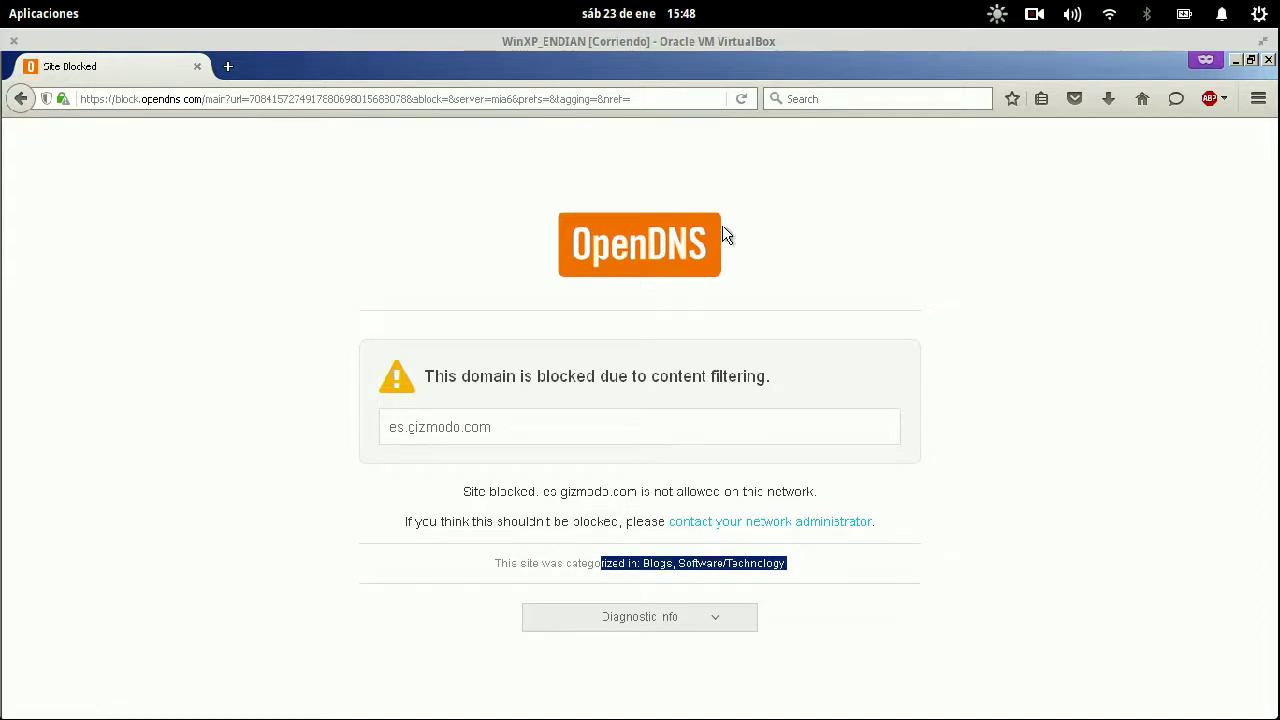
- Close Firefox and open Start > Conectar a > Mostrar todas las conexiones
left_click(1269, 61)
left_click(12, 64)
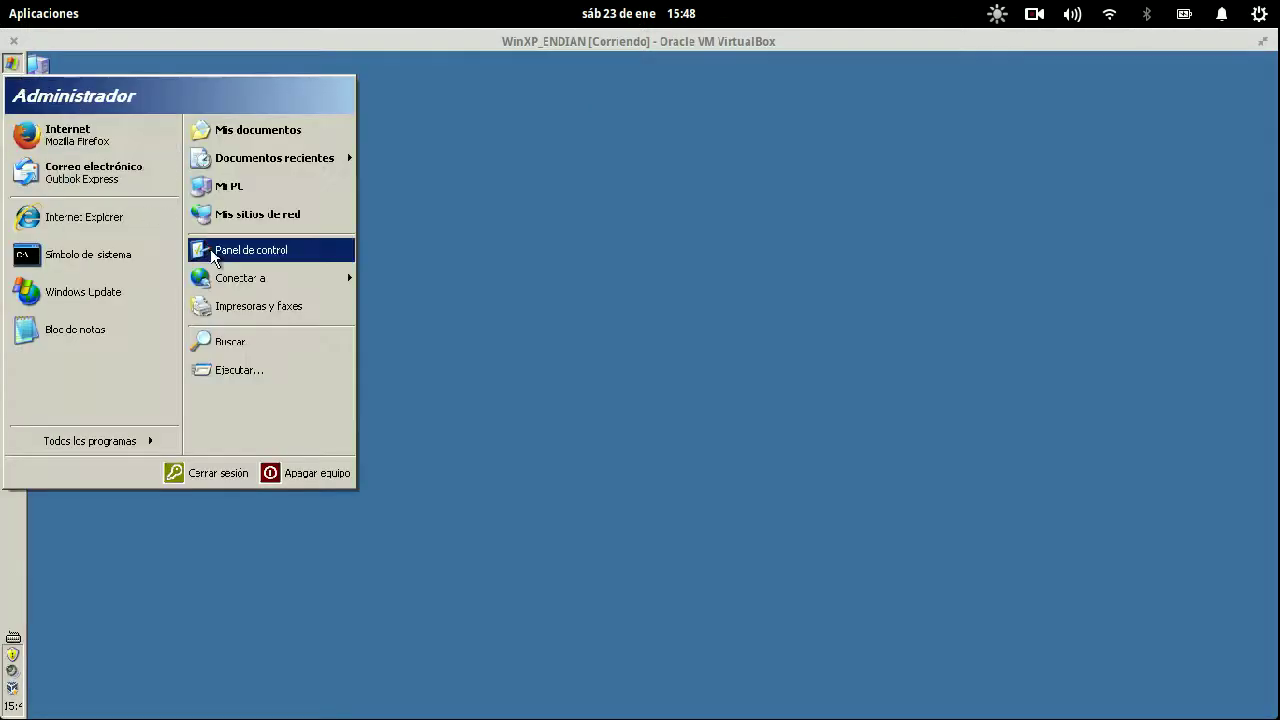
mouse_move(246, 281)
left_click(461, 276)
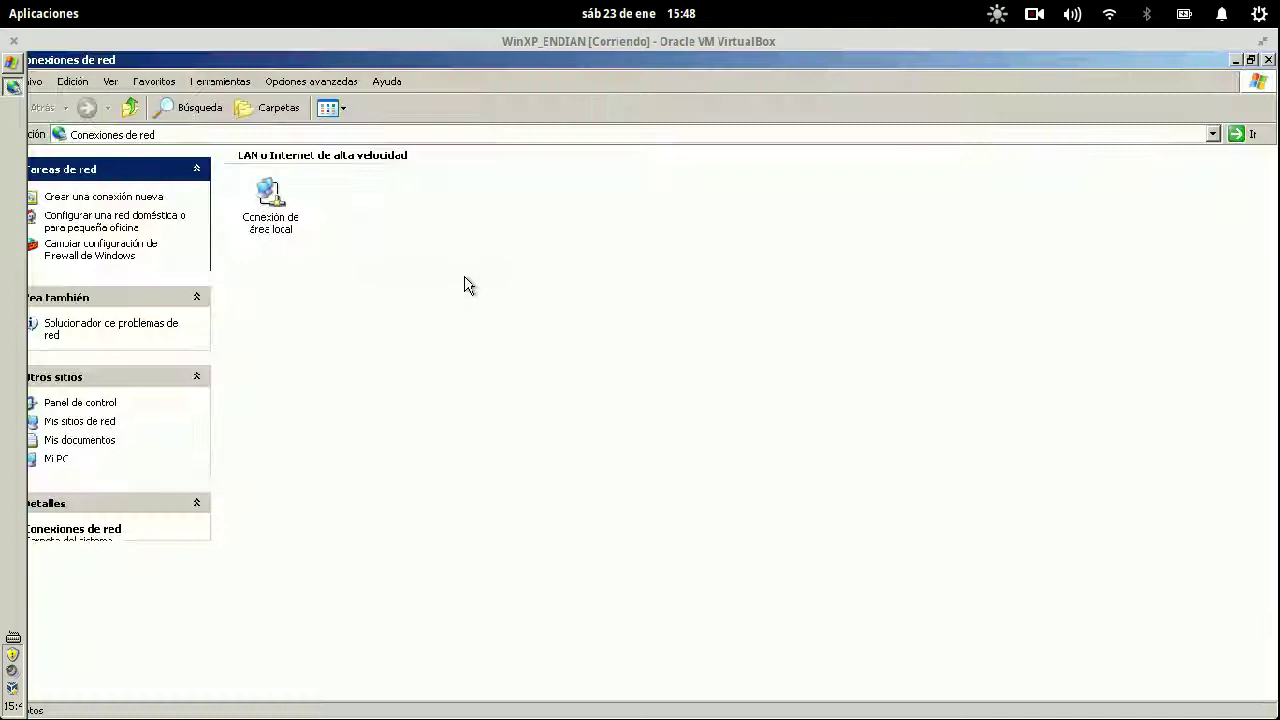
- Check the LAN connection's Estado > Soporte > Detalles for DNS server 192.168.252.1
left_click(283, 220)
right_click(285, 208)
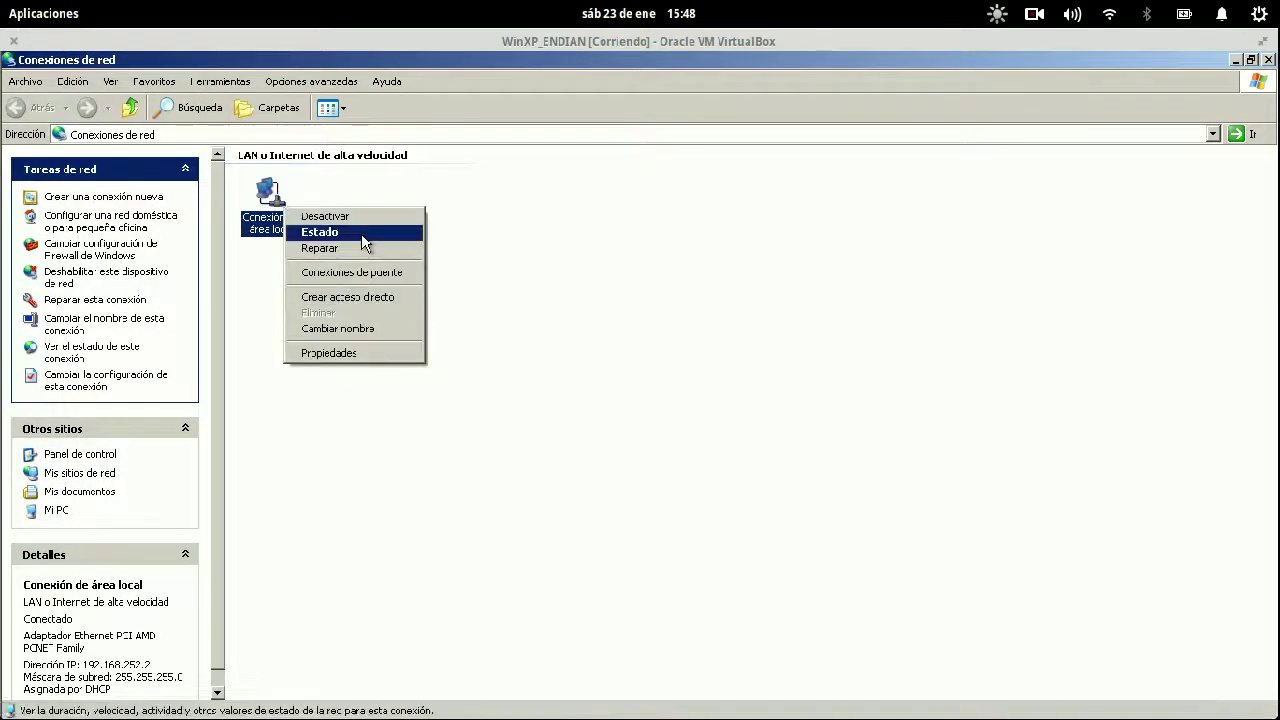
left_click(361, 233)
left_click(549, 218)
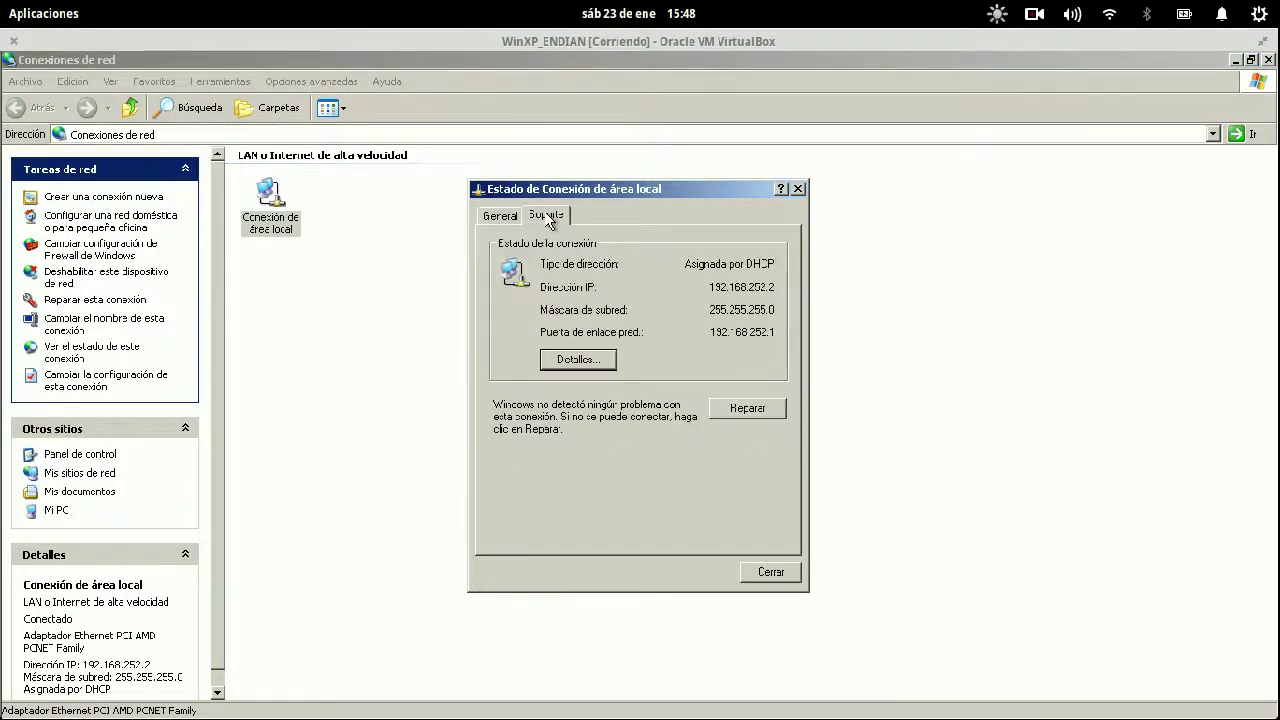
left_click(578, 360)
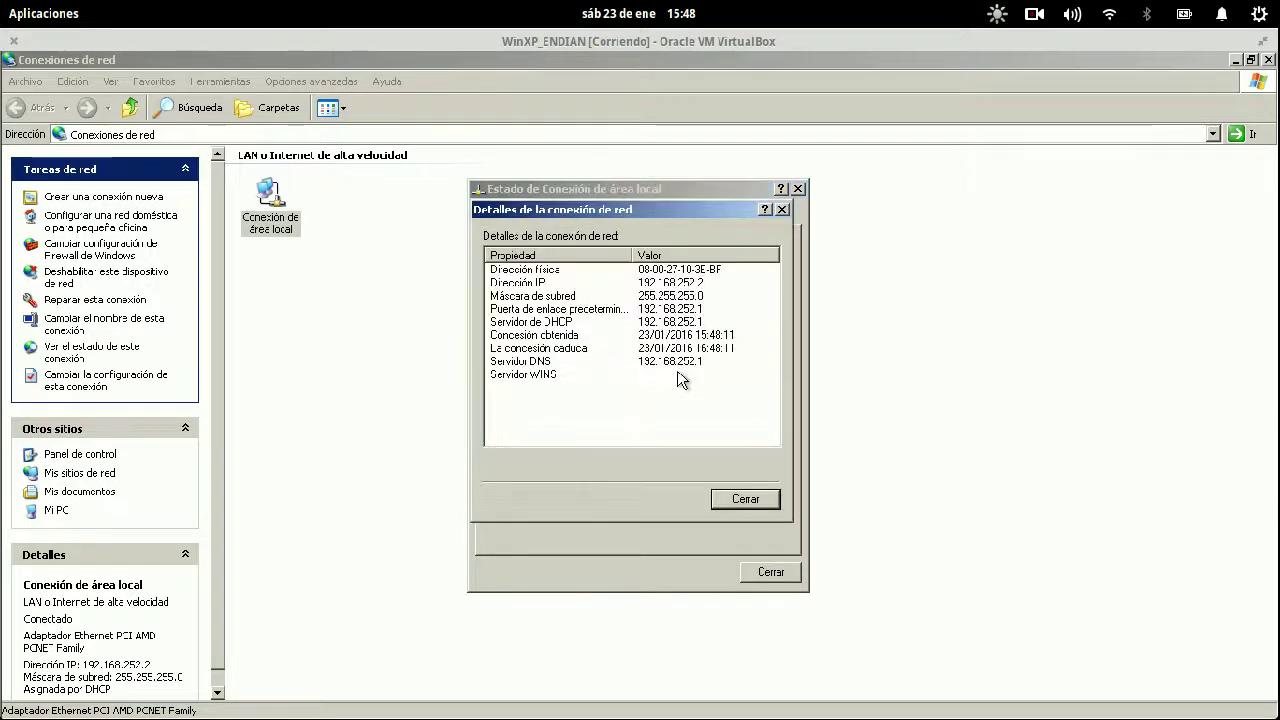
left_click(681, 364)
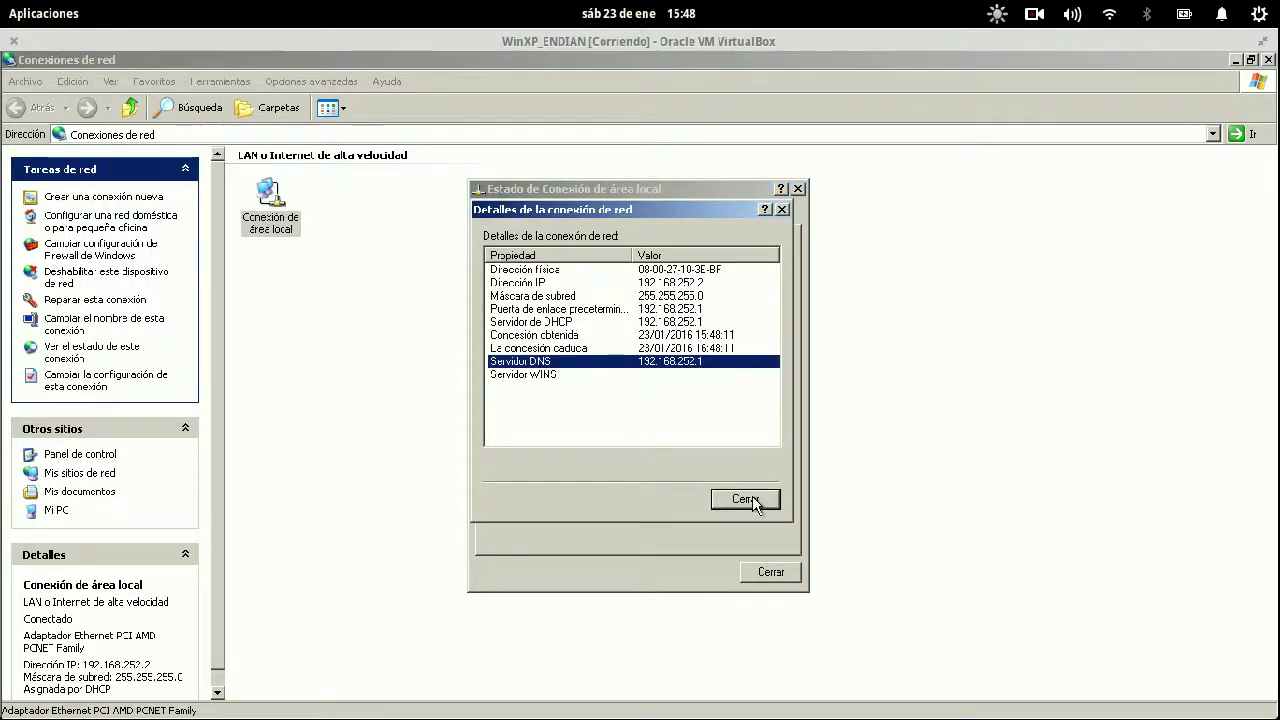
- Close the details, status and Network Connections windows, returning to the desktop
left_click(752, 497)
left_click(771, 571)
left_click(890, 355)
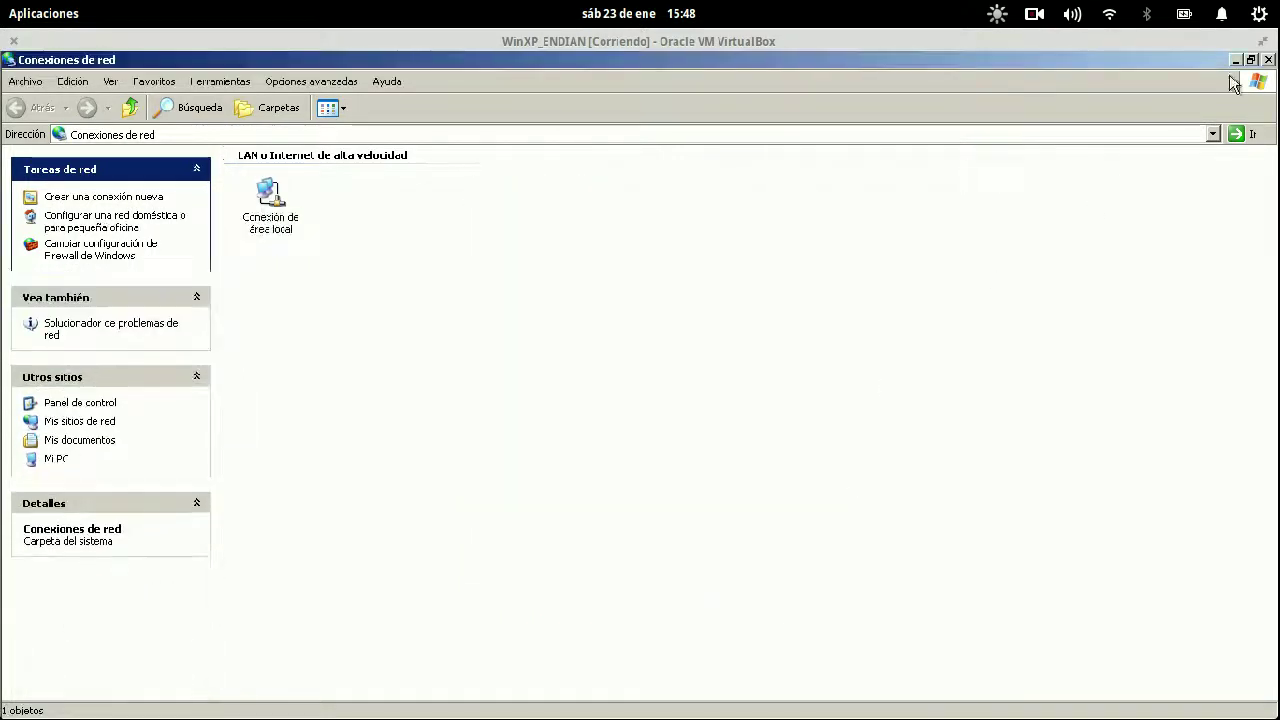
left_click(1268, 60)
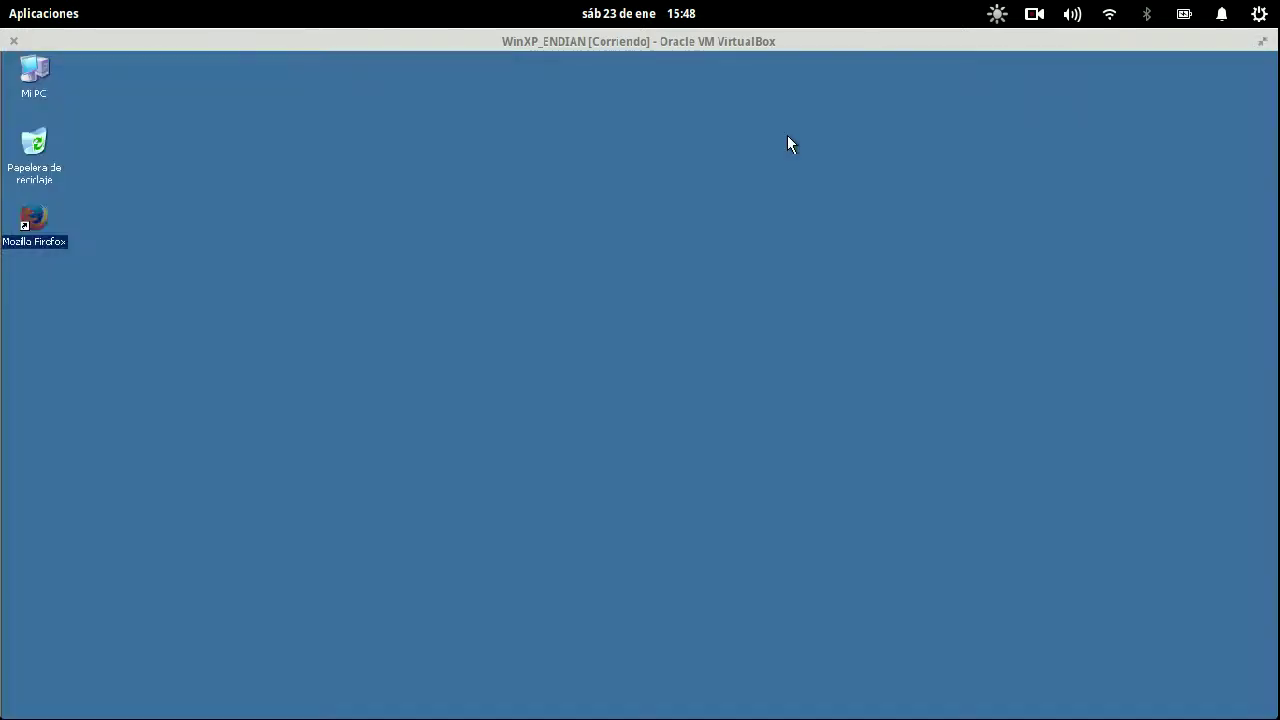